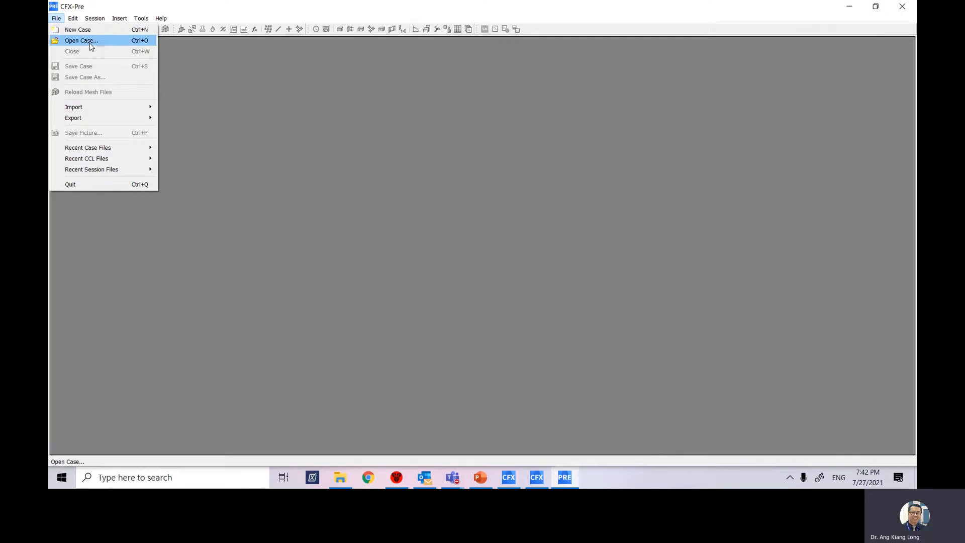
# Open the AxialIni_001.res results file from the AxialRotor folder as a case
pyautogui.click(90, 43)
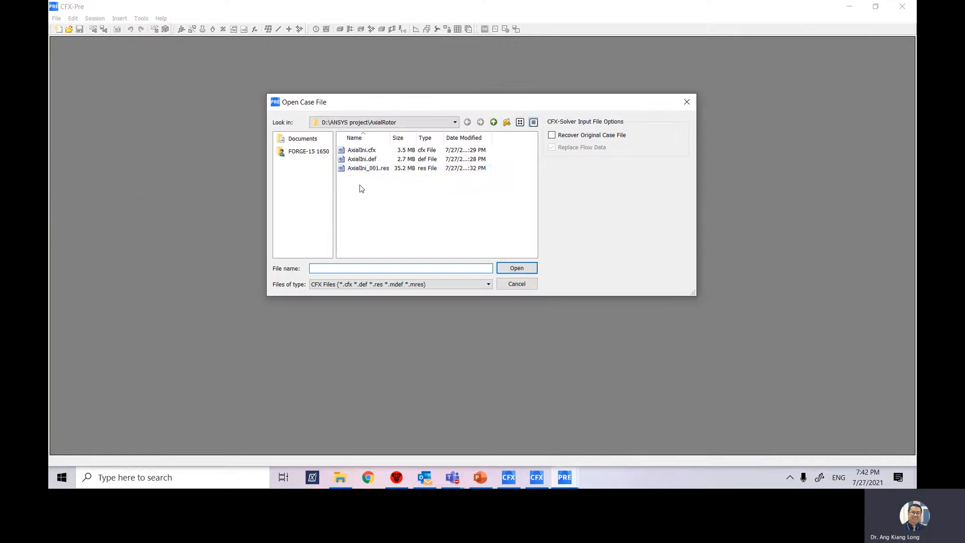
pyautogui.click(368, 168)
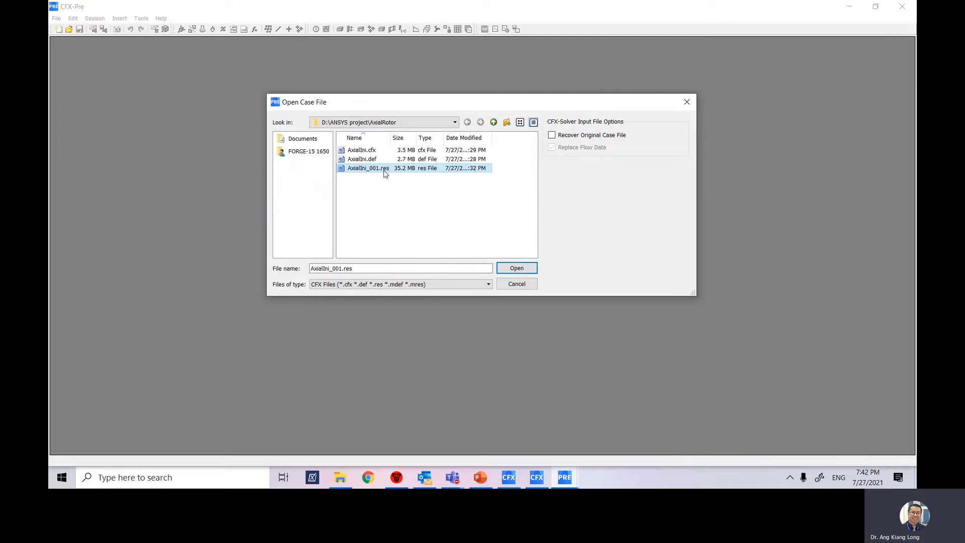
pyautogui.click(517, 268)
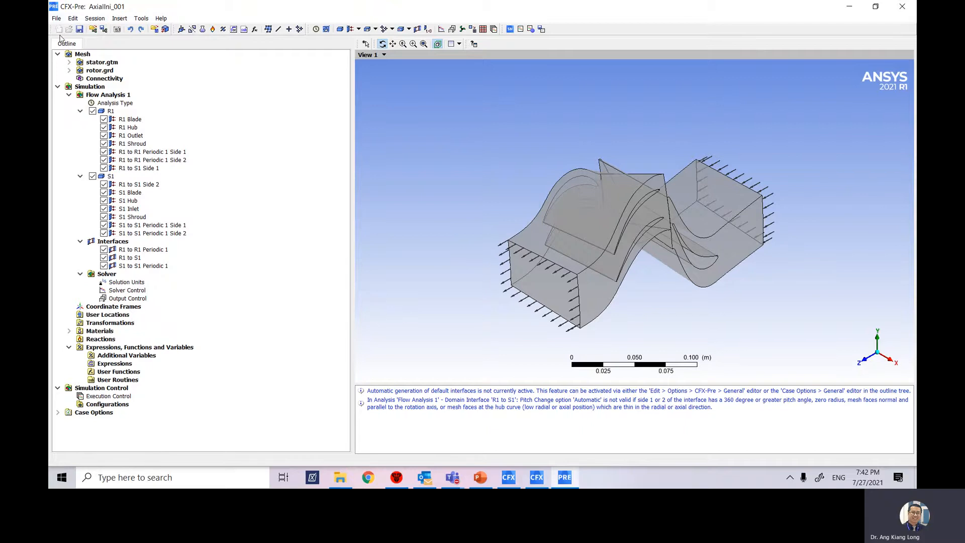
# Save the case under the new name Axial in the AxialRotor folder
pyautogui.click(57, 19)
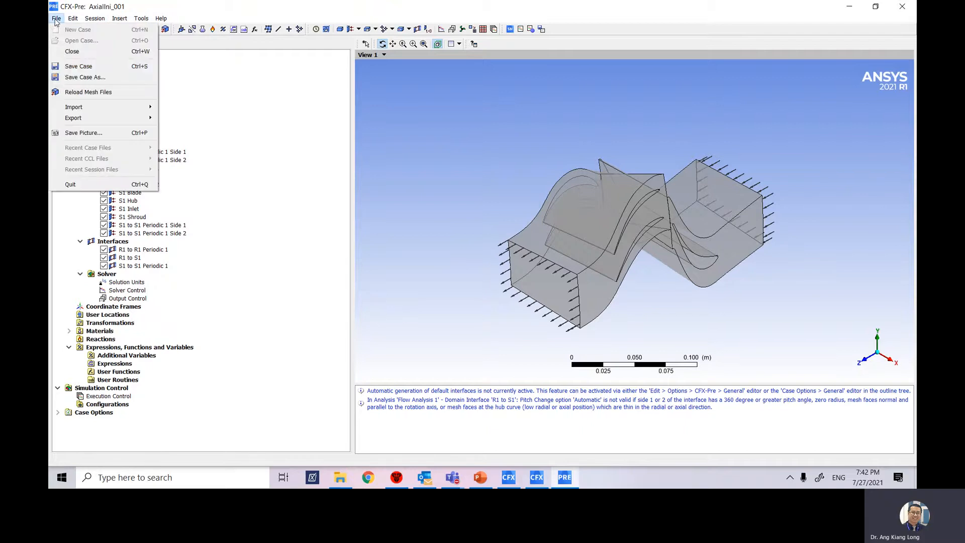
pyautogui.click(76, 78)
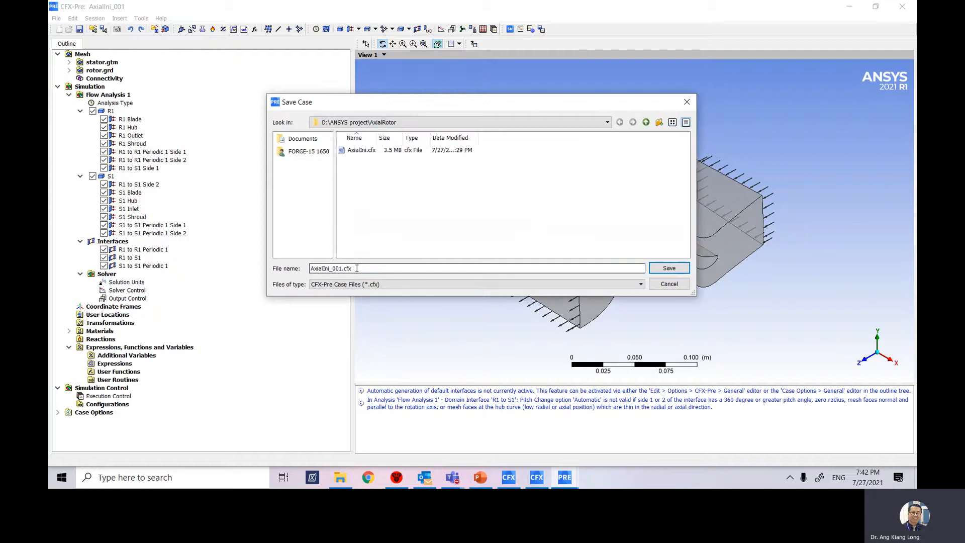
pyautogui.write('Axi')
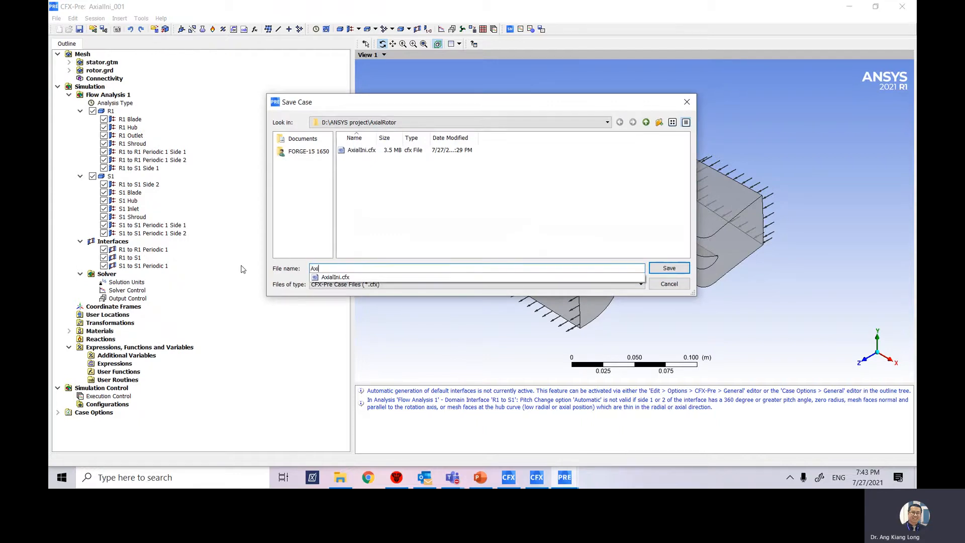
pyautogui.write('al')
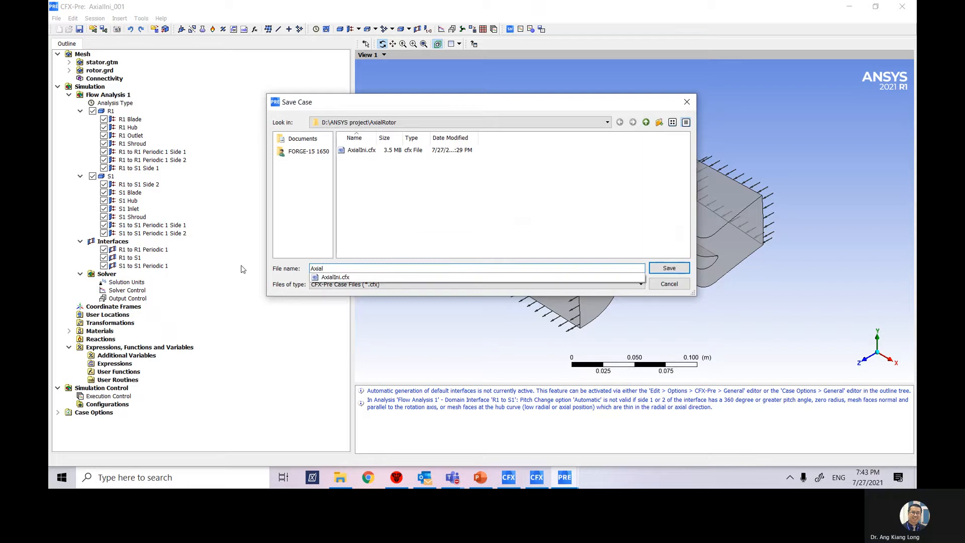
pyautogui.click(376, 224)
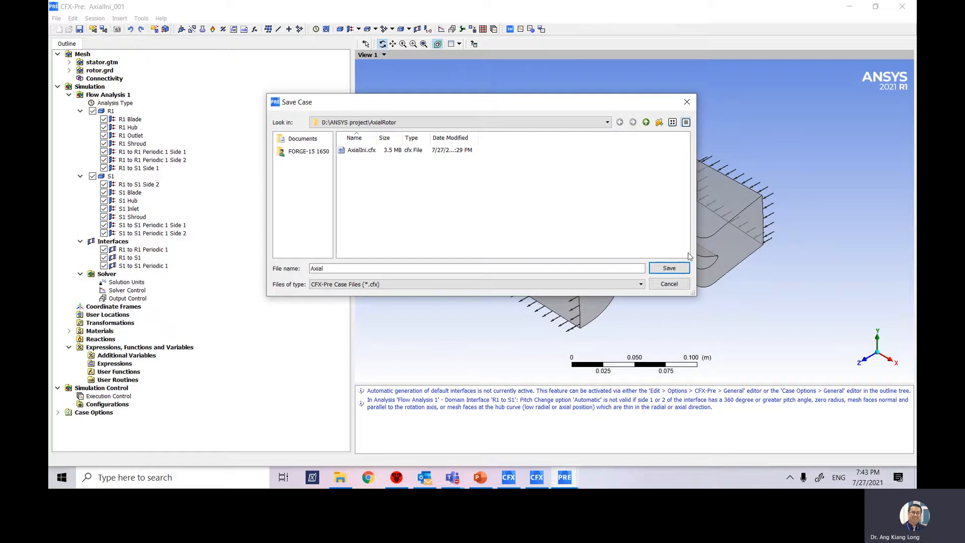
pyautogui.click(670, 268)
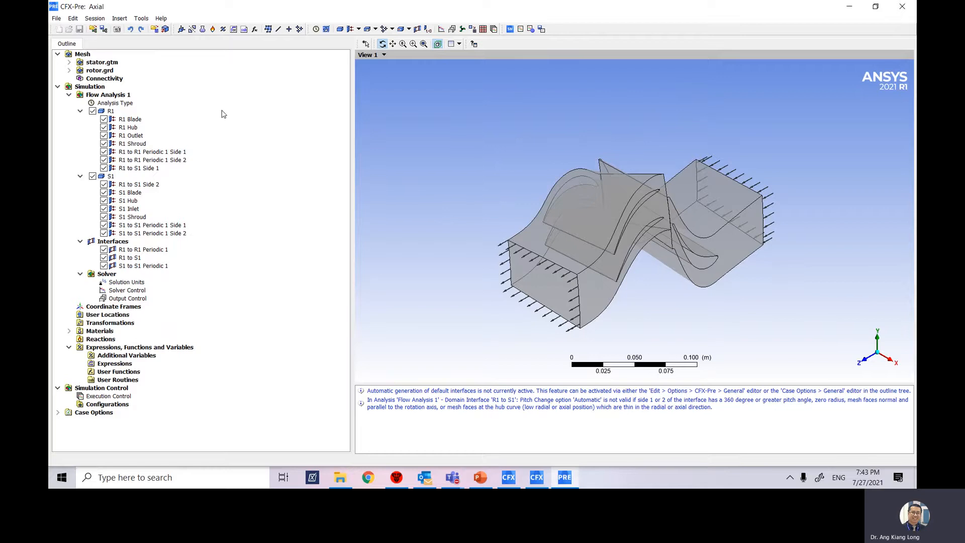
# Enter Turbo Mode and set the analysis type to Transient in the basic settings for the axial turbine
pyautogui.click(142, 19)
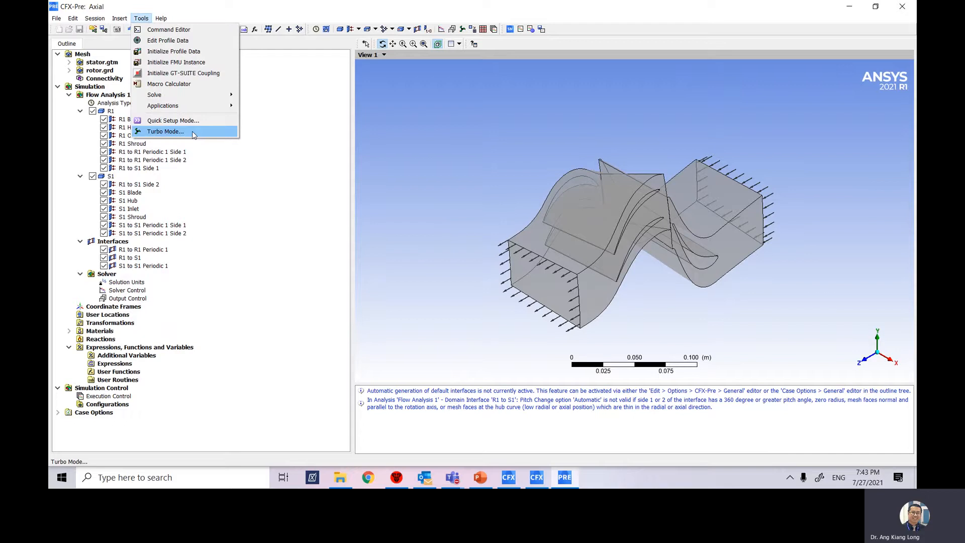
pyautogui.click(166, 131)
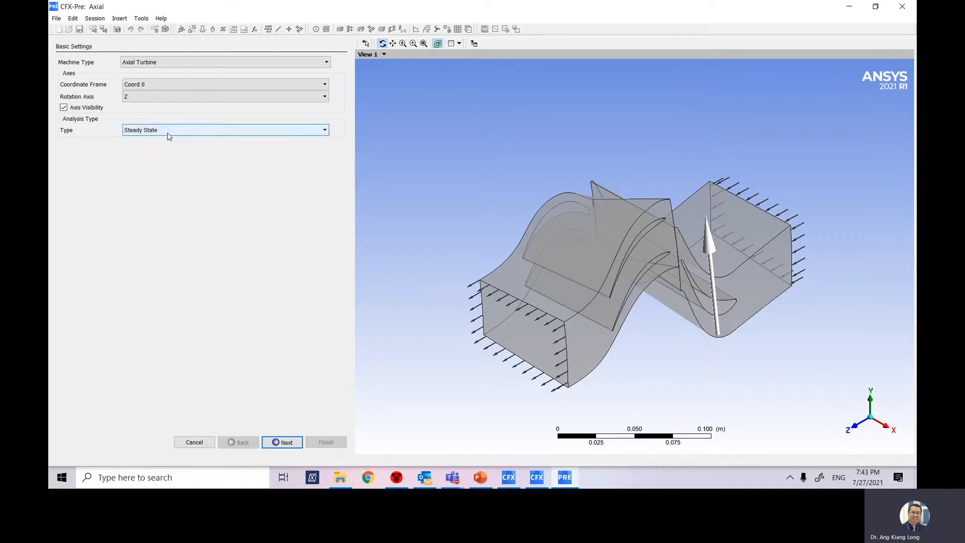
pyautogui.click(182, 62)
pyautogui.click(182, 63)
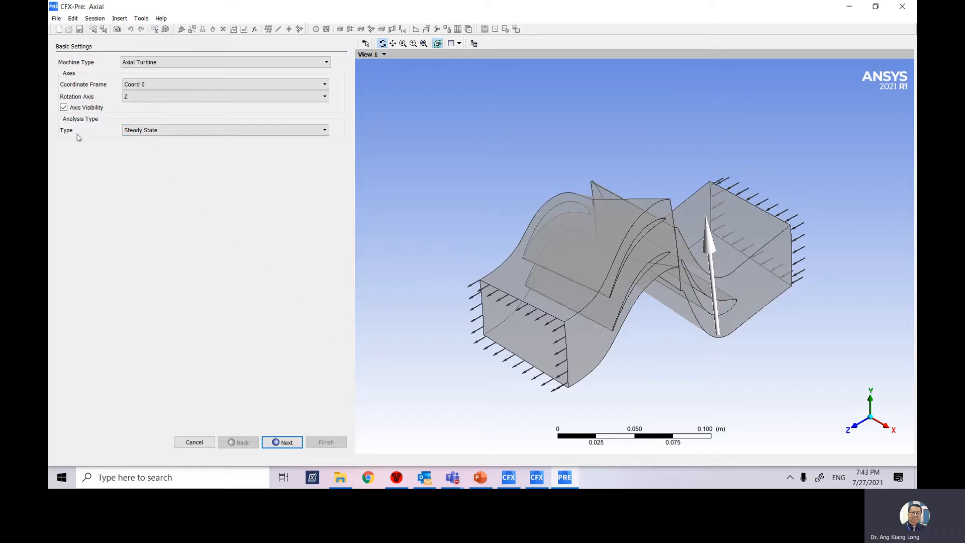
pyautogui.click(156, 131)
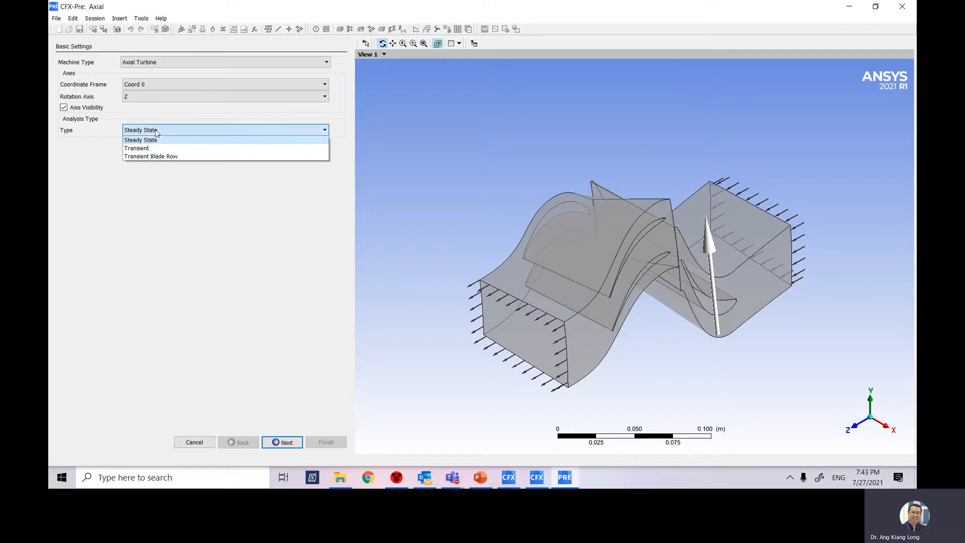
pyautogui.click(154, 149)
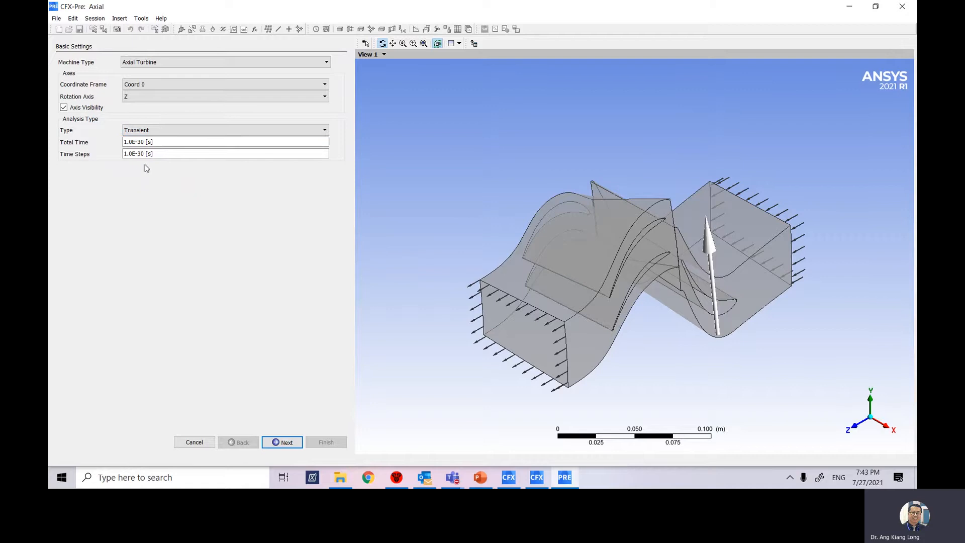
# Set the transient total time to 2.214e-4 s and the time steps to 2.214e-5 s, and accept the basic settings
pyautogui.click(158, 146)
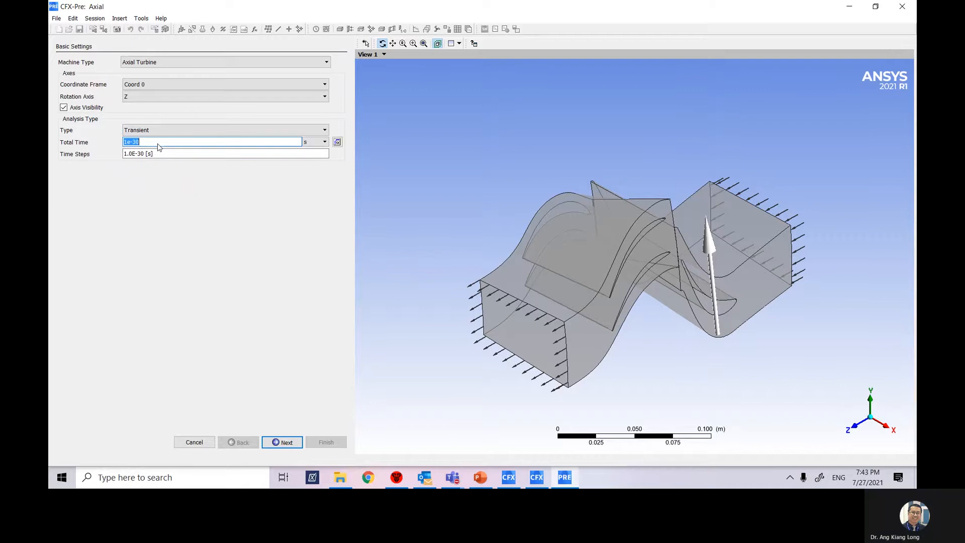
pyautogui.write('2.21')
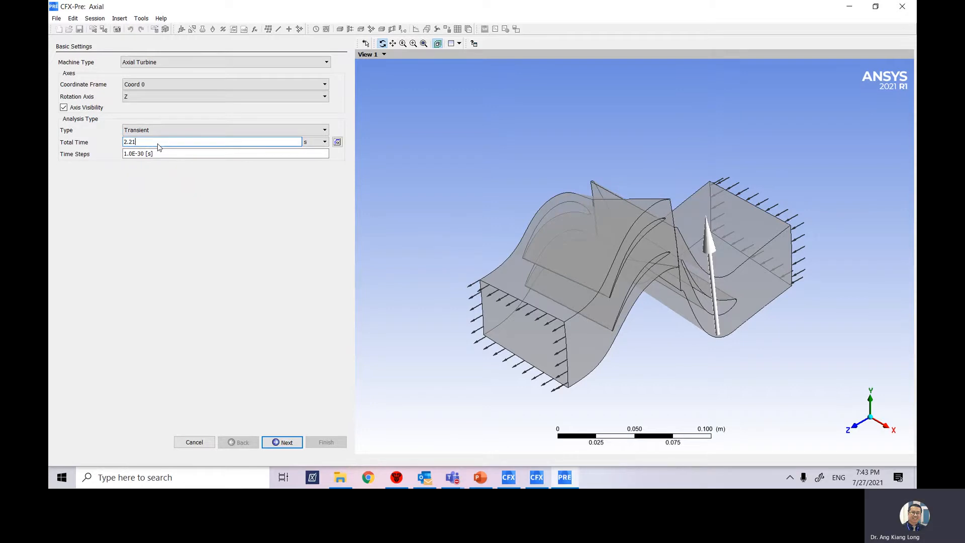
pyautogui.write('4e-4')
pyautogui.click(153, 155)
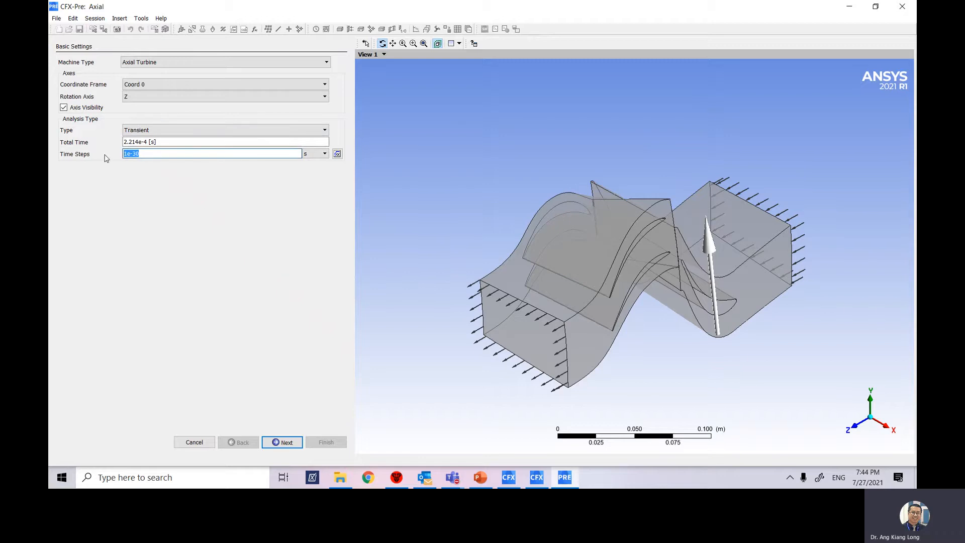
pyautogui.write('2.214')
pyautogui.click(170, 144)
pyautogui.click(170, 155)
pyautogui.click(170, 154)
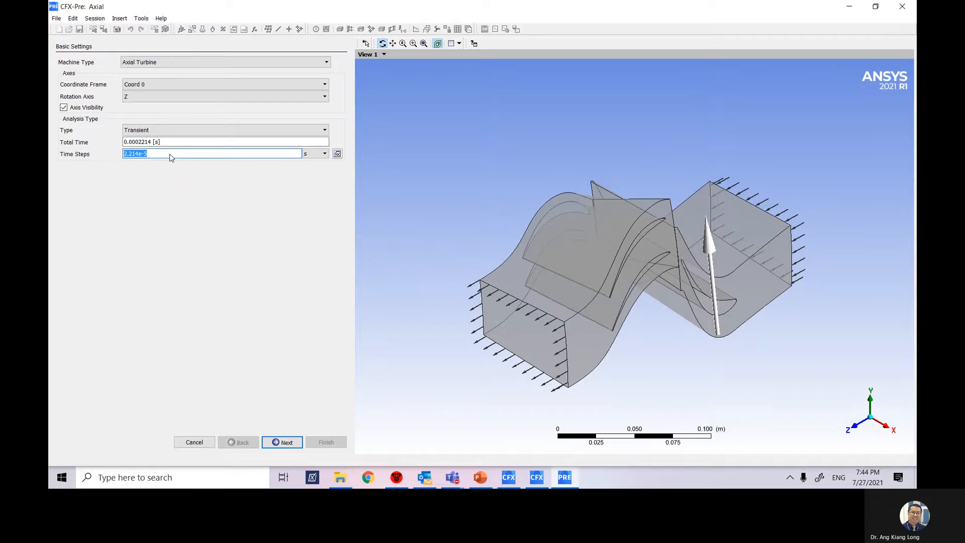
pyautogui.click(285, 445)
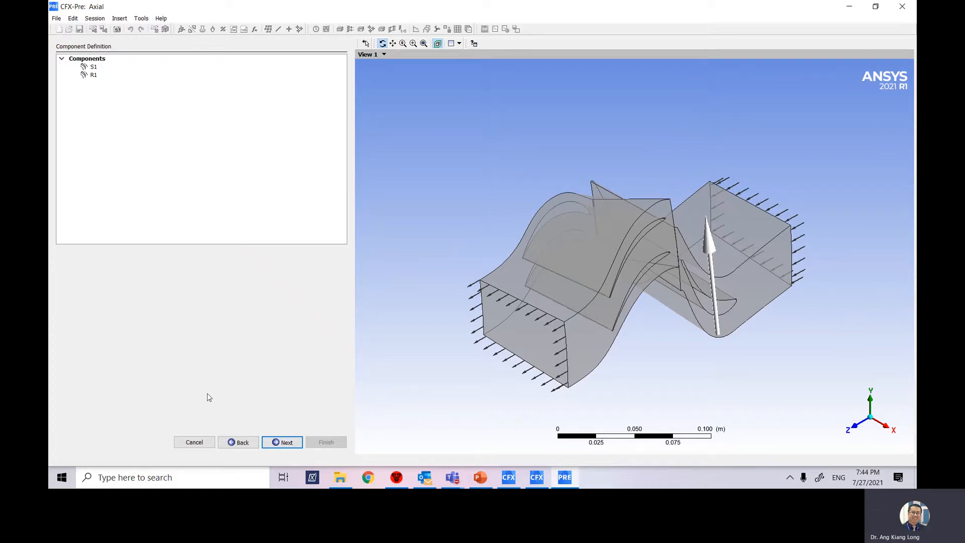
# Set the default interface type to Transient Rotor Stator in the physics definition and continue past the R1 to S1 frame change warning
pyautogui.click(285, 442)
pyautogui.click(285, 443)
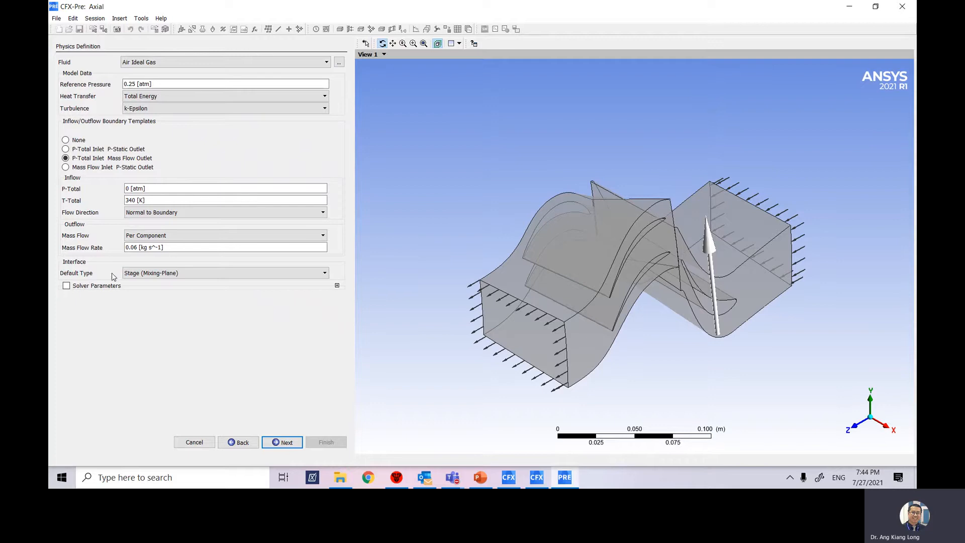
pyautogui.click(149, 278)
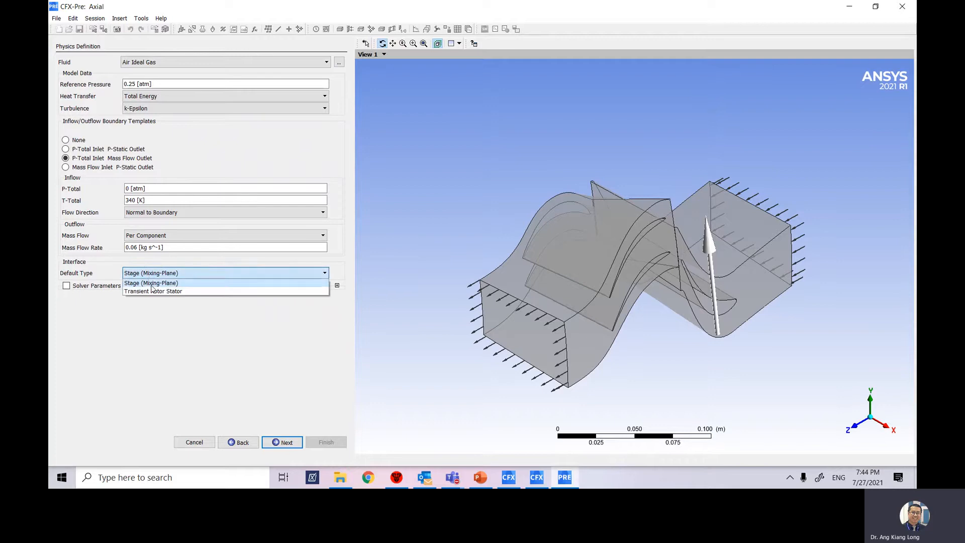
pyautogui.click(157, 291)
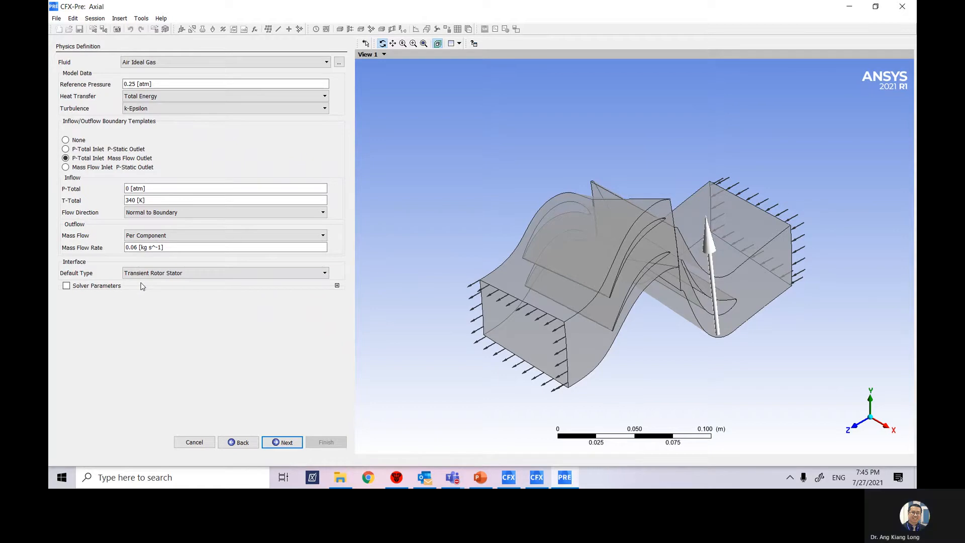
pyautogui.click(283, 443)
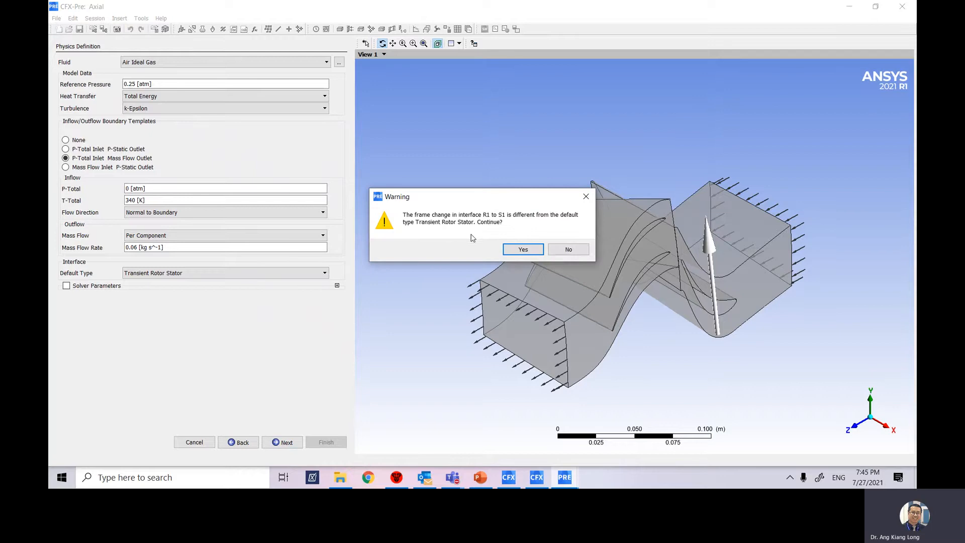
pyautogui.click(523, 250)
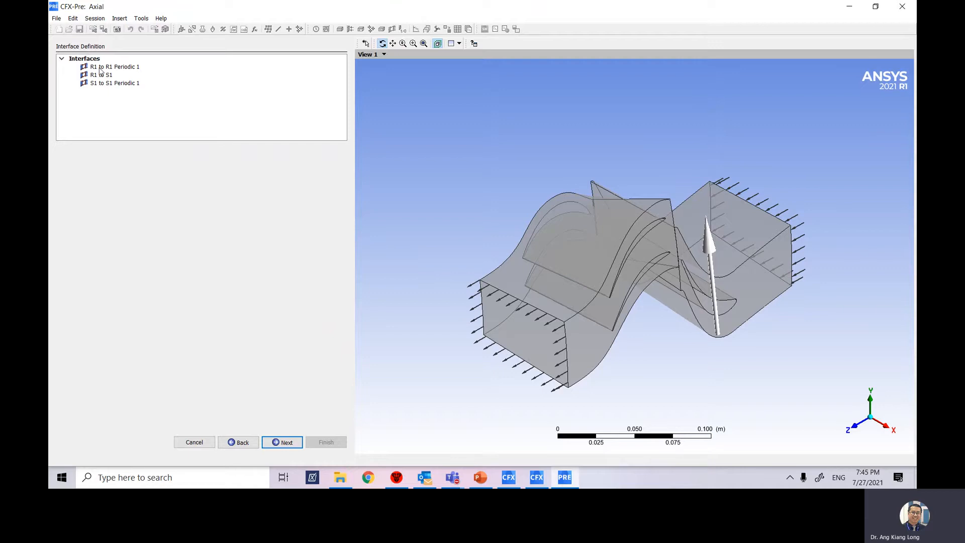
# Review the blade, hub, shroud, inlet and outlet boundary definitions of the R1 and S1 components
pyautogui.click(289, 444)
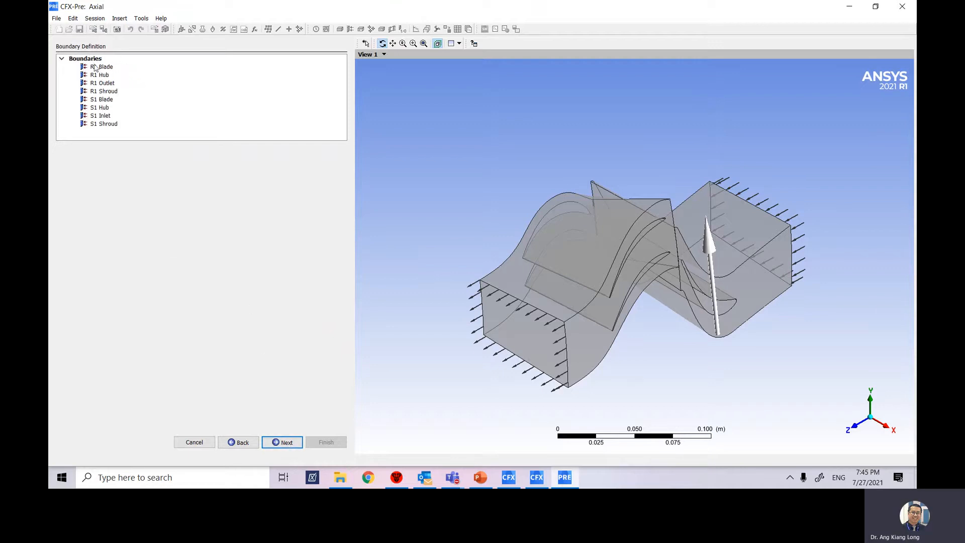
pyautogui.click(105, 74)
pyautogui.click(104, 68)
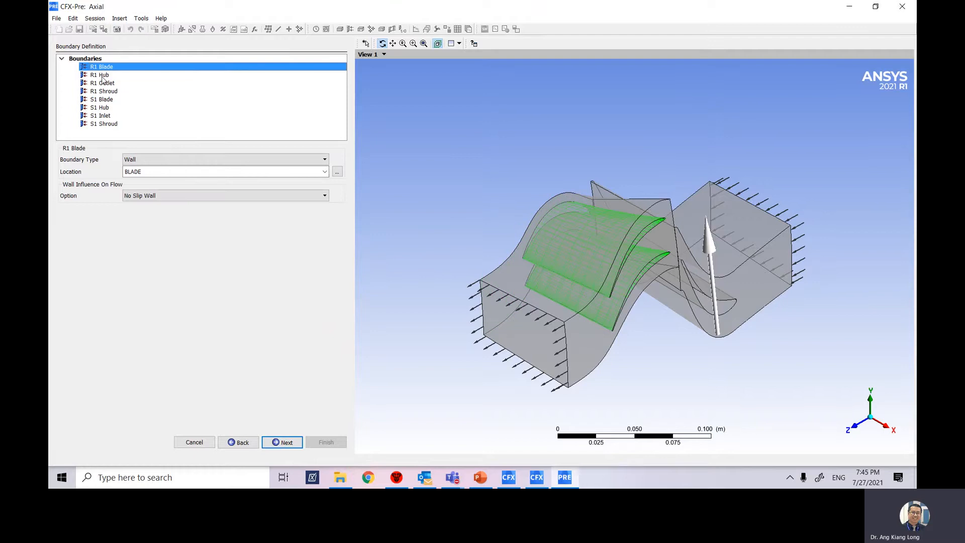
pyautogui.click(104, 75)
pyautogui.click(103, 83)
pyautogui.click(104, 92)
pyautogui.click(102, 100)
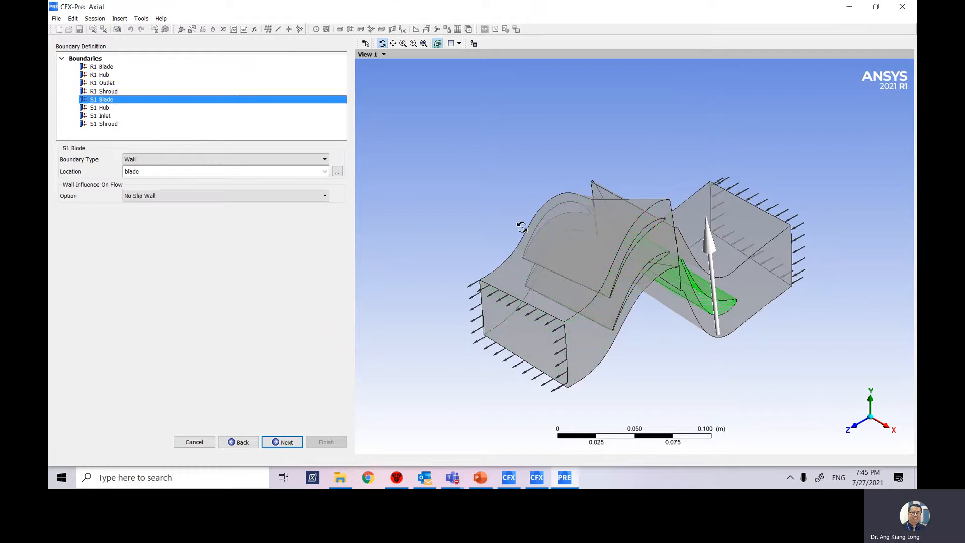
pyautogui.click(98, 115)
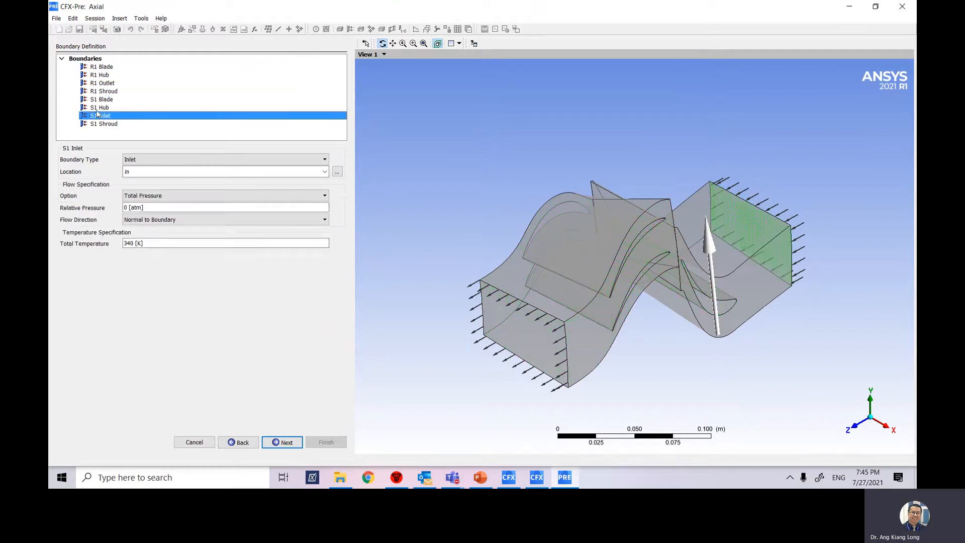
pyautogui.click(99, 108)
pyautogui.click(100, 116)
pyautogui.click(102, 124)
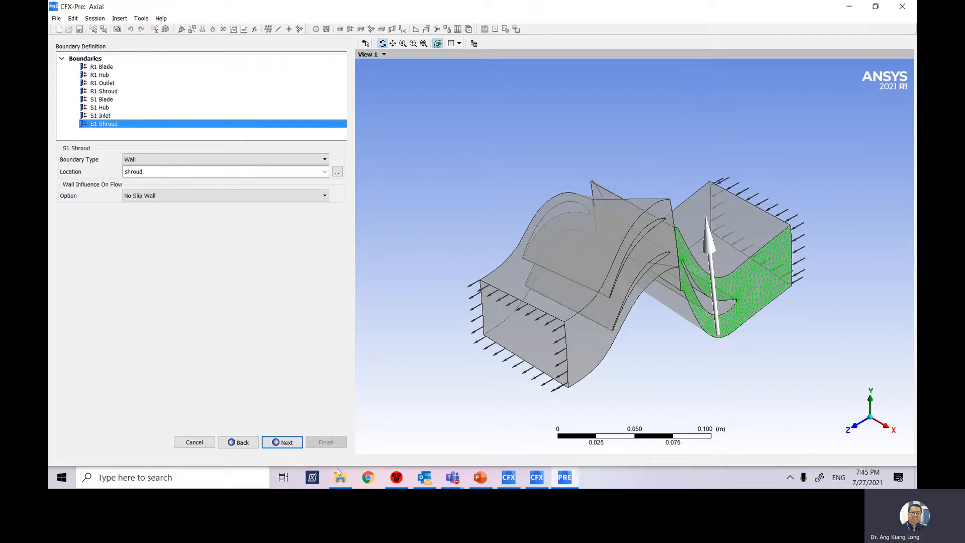
# Complete the Turbo Mode setup with Enter General Mode as the final operation
pyautogui.click(283, 442)
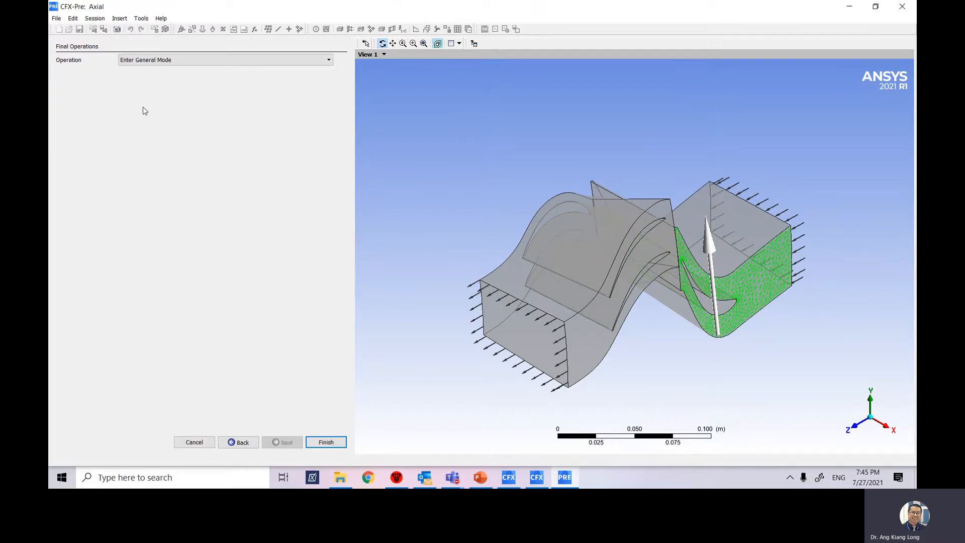
pyautogui.click(326, 443)
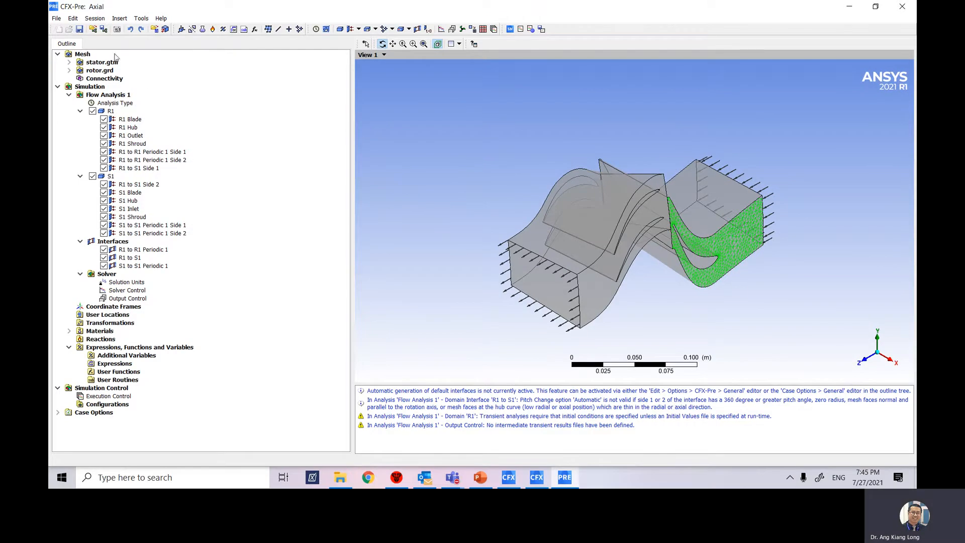
# Add a transient results entry with the default name to the output control of Flow Analysis 1
pyautogui.click(452, 29)
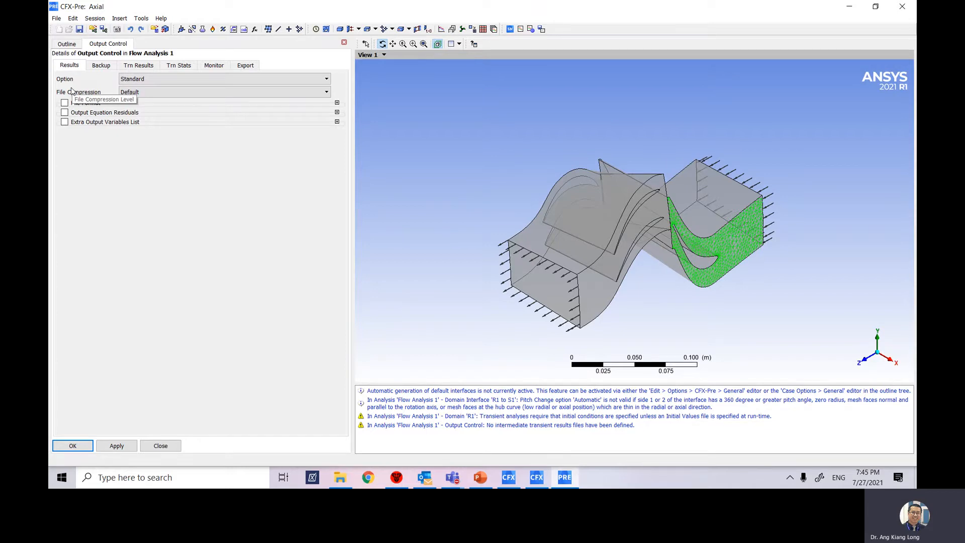
pyautogui.click(139, 67)
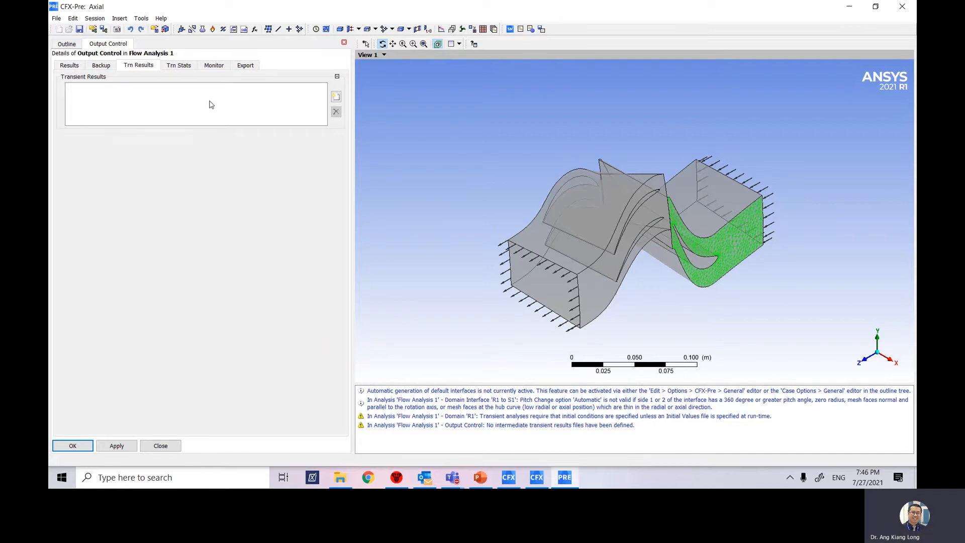
pyautogui.click(336, 97)
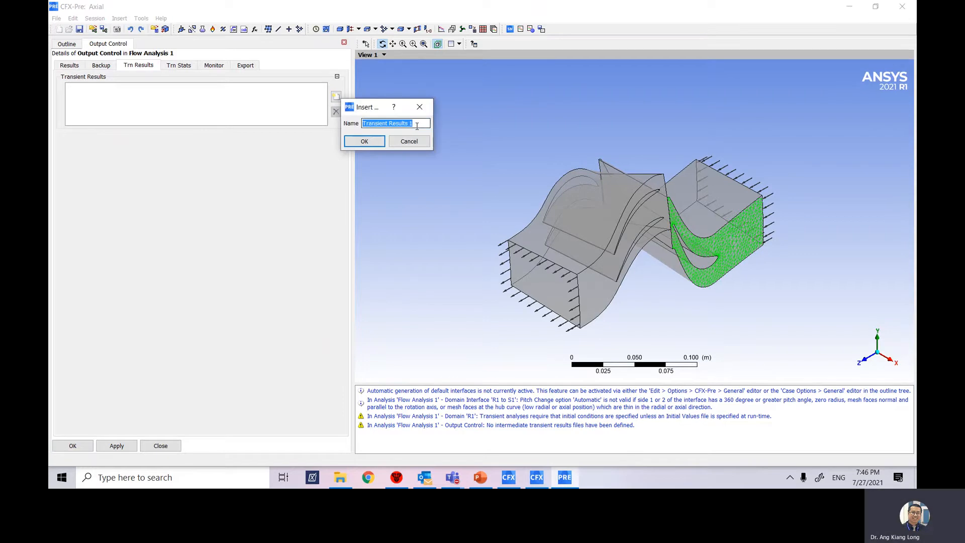
pyautogui.click(363, 142)
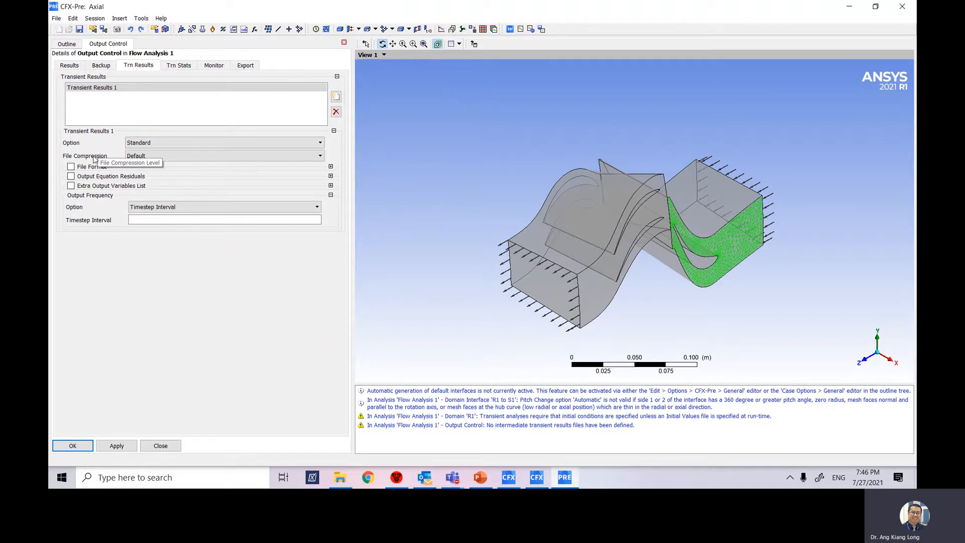
# Set Transient Results 1 to Selected Variables with Pressure, Velocity and Velocity in Stn Frame as the output variables
pyautogui.click(146, 144)
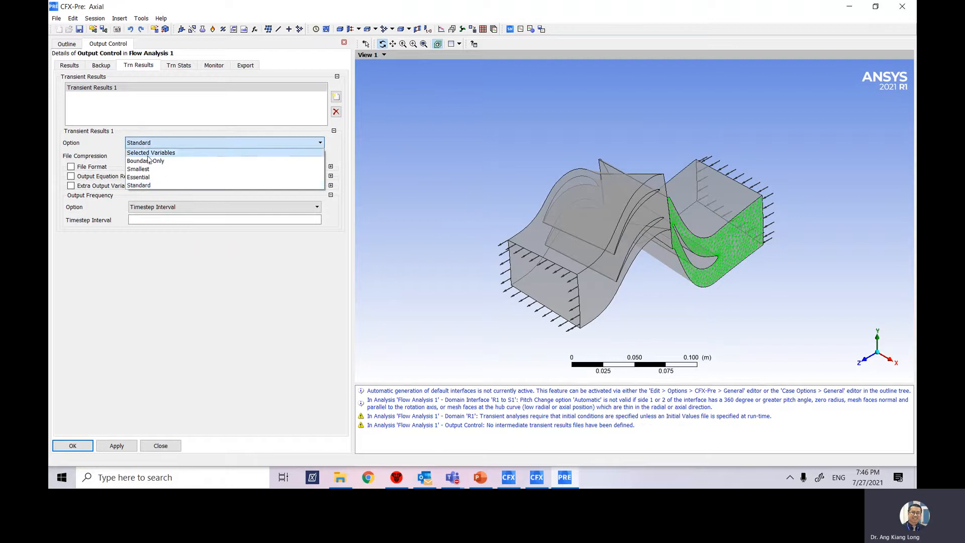
pyautogui.click(151, 153)
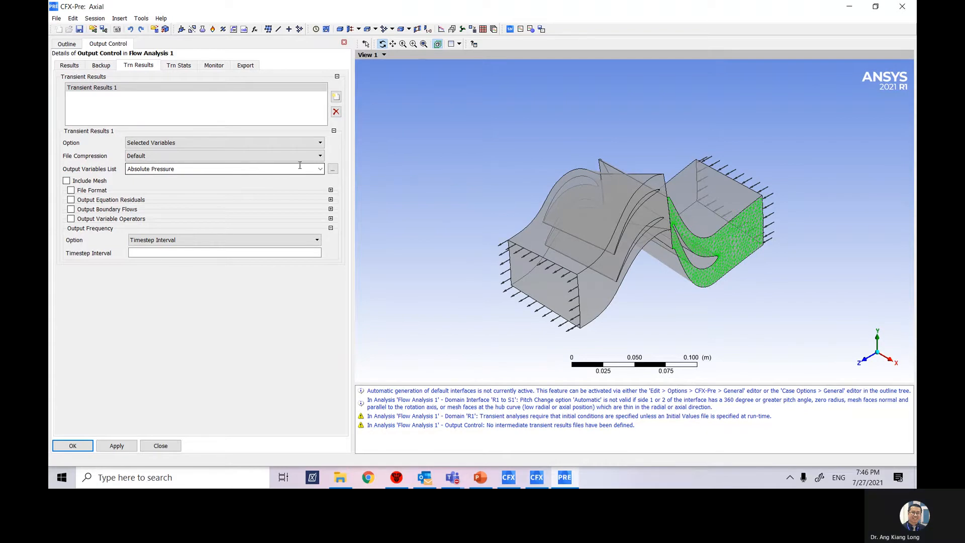
pyautogui.click(333, 170)
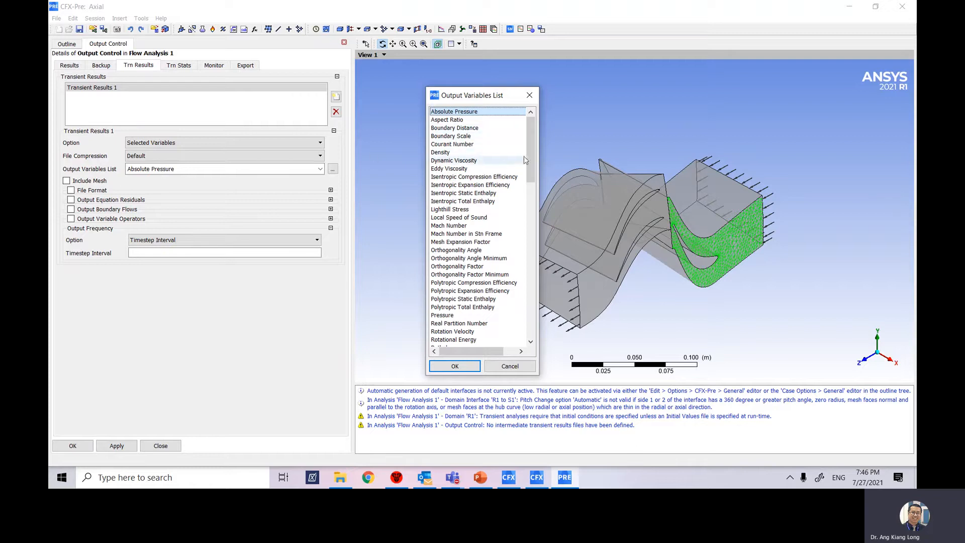
pyautogui.moveTo(529, 153); pyautogui.dragTo(527, 195)
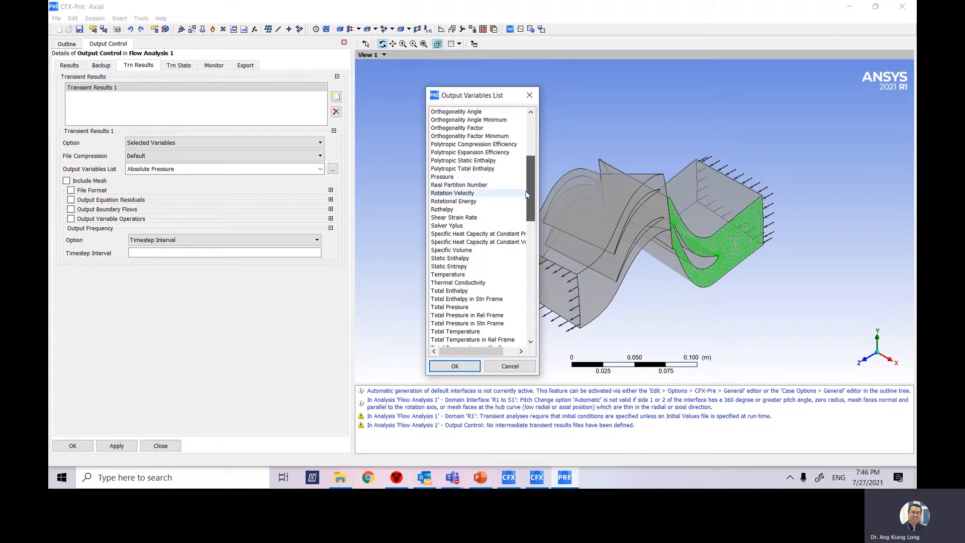
pyautogui.click(442, 177)
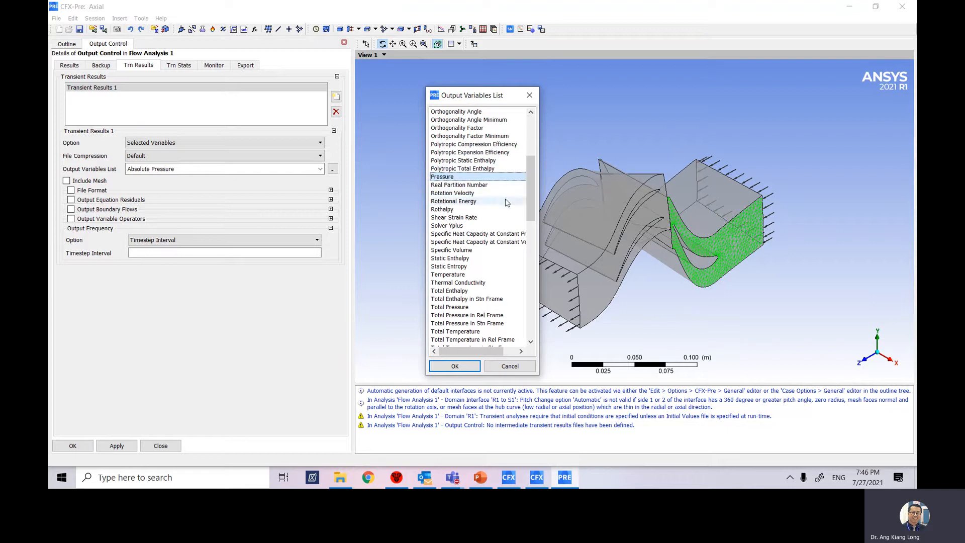
pyautogui.moveTo(529, 214)
pyautogui.mouseDown()
pyautogui.moveTo(530, 192)
pyautogui.moveTo(526, 204)
pyautogui.mouseUp()
pyautogui.scroll(-5, 503, 211)
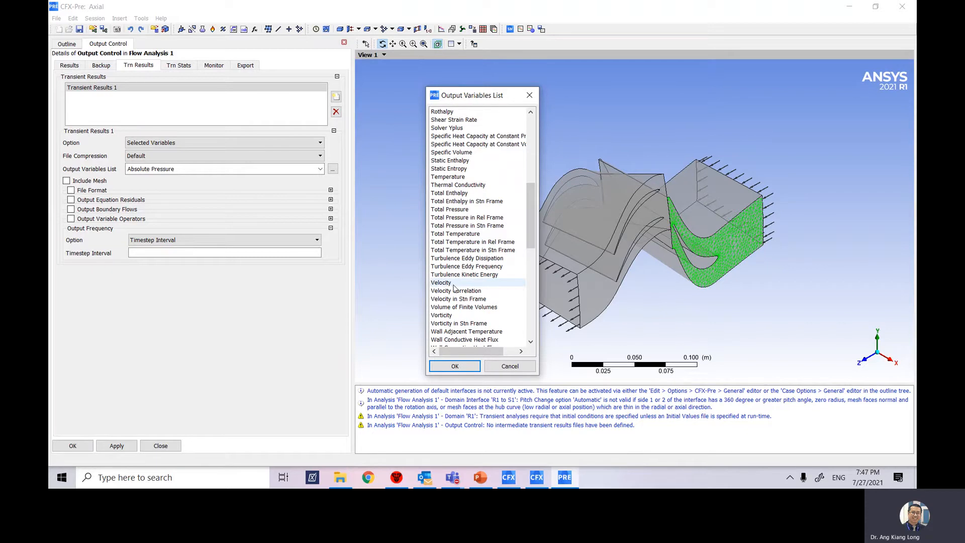
pyautogui.click(452, 284)
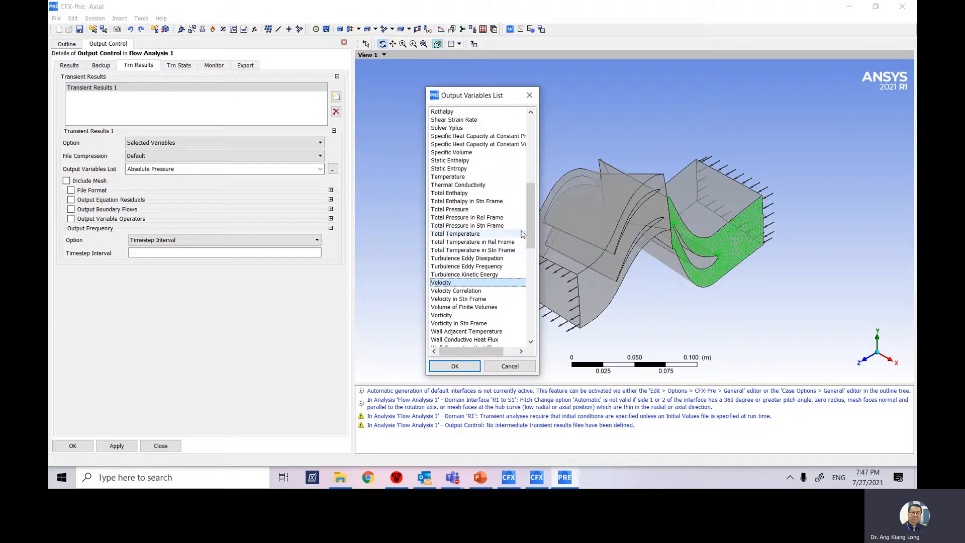
pyautogui.moveTo(530, 233); pyautogui.dragTo(527, 263)
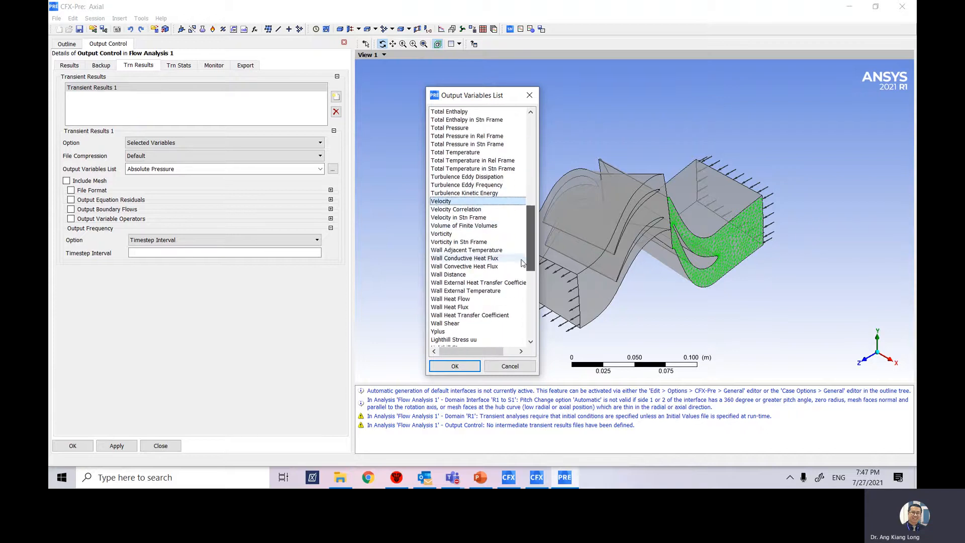
pyautogui.keyDown('ctrl'); pyautogui.click(464, 221); pyautogui.keyUp('ctrl')
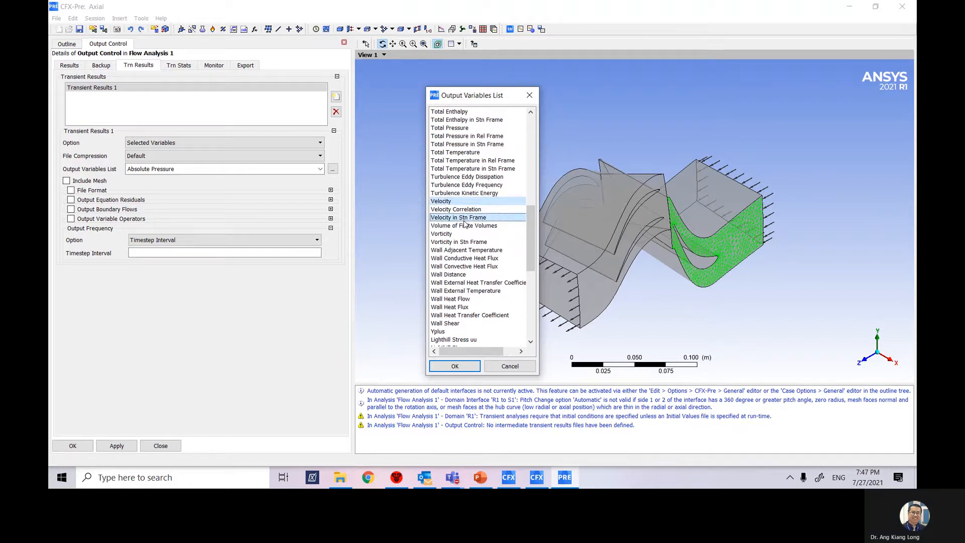
pyautogui.click(455, 366)
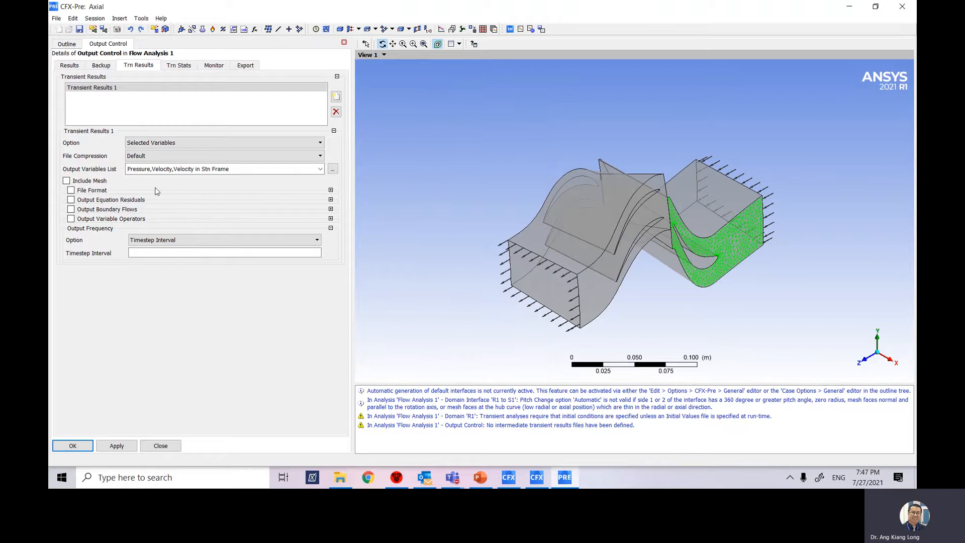
pyautogui.click(141, 169)
# Set the transient results output frequency to a Time Interval of 2.124e-5 s and accept the output control settings
pyautogui.click(148, 241)
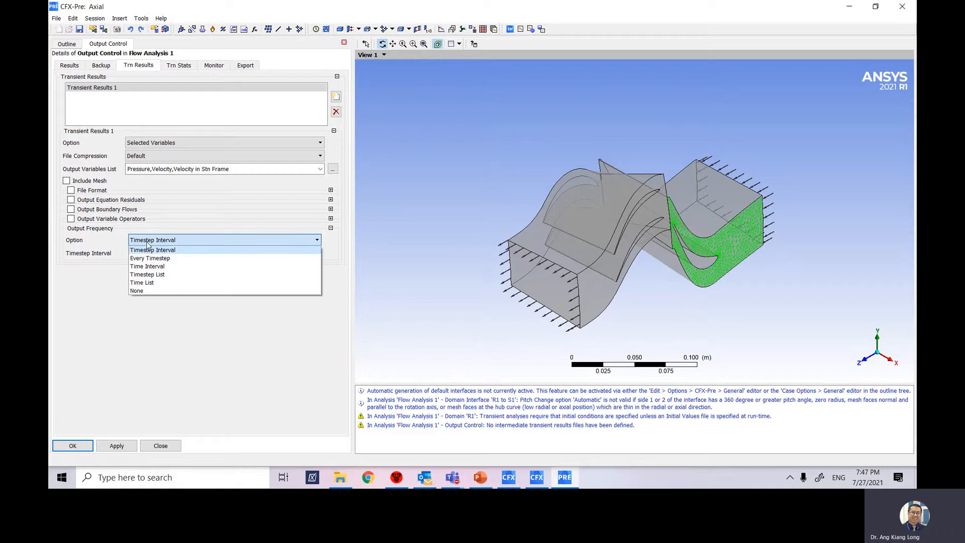
pyautogui.click(169, 267)
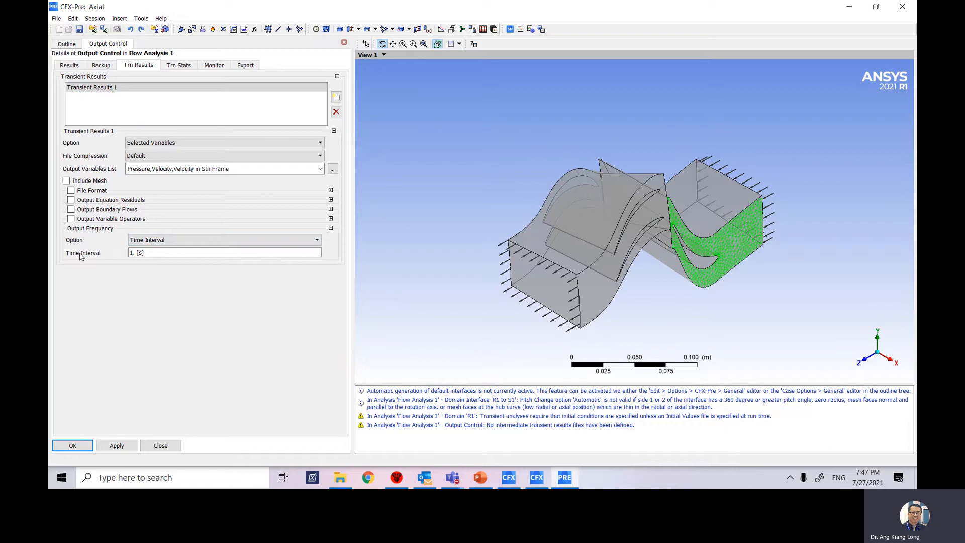
pyautogui.click(151, 254)
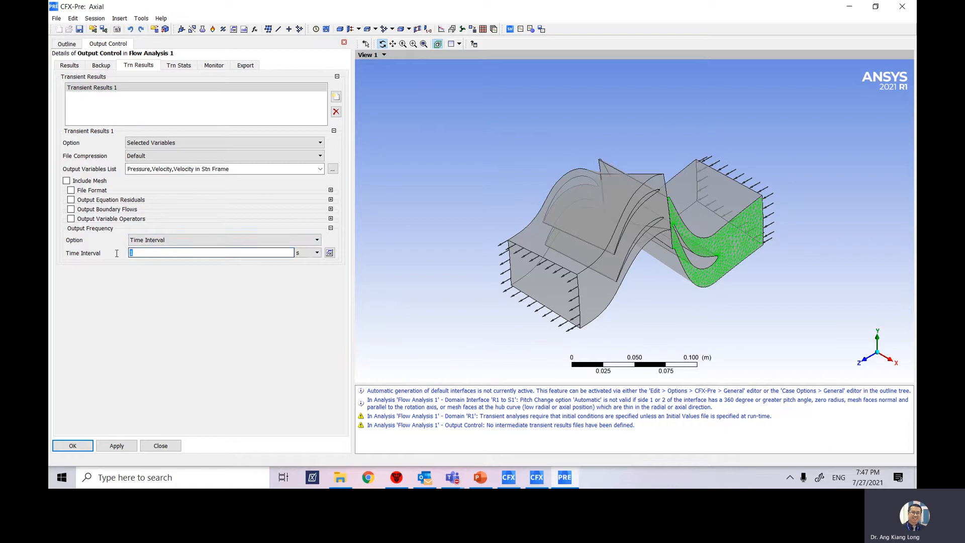
pyautogui.write('2.')
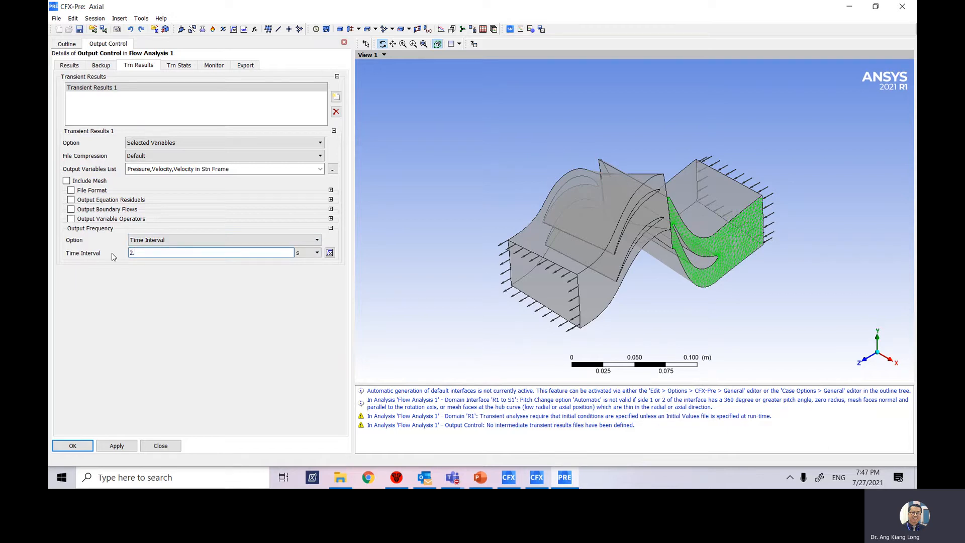
pyautogui.write('124e-5 [s')
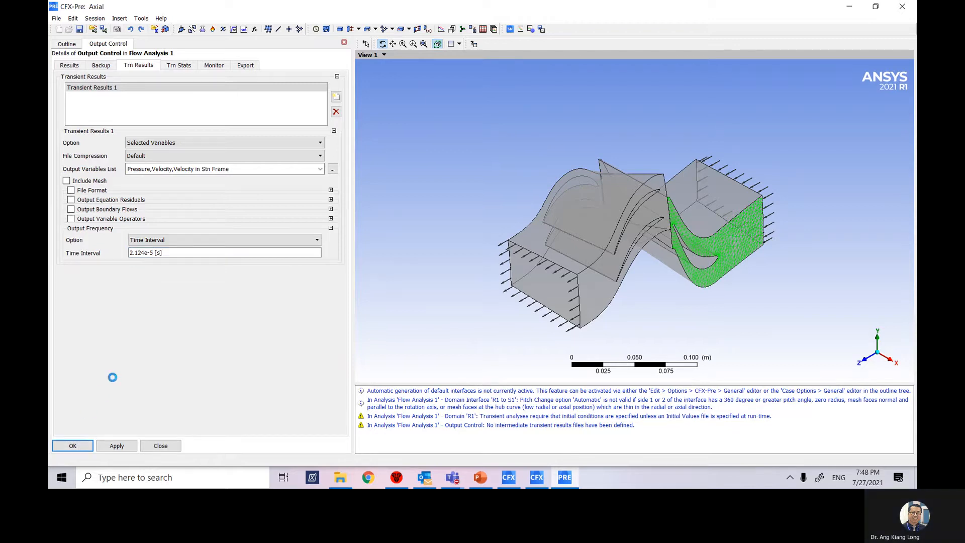
pyautogui.click(80, 446)
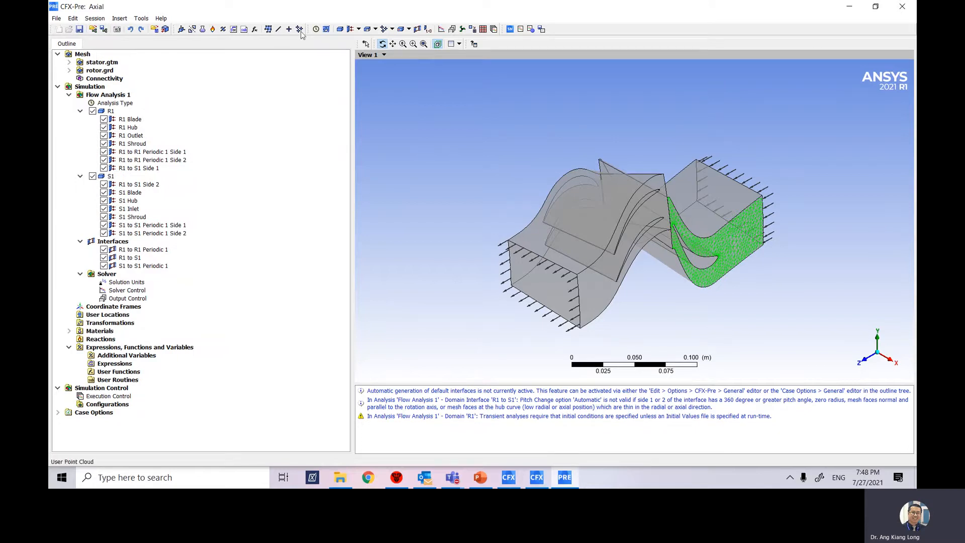
# Set the solver input file in Execution Control to Axial.def in the AxialRotor folder and accept the settings
pyautogui.click(494, 29)
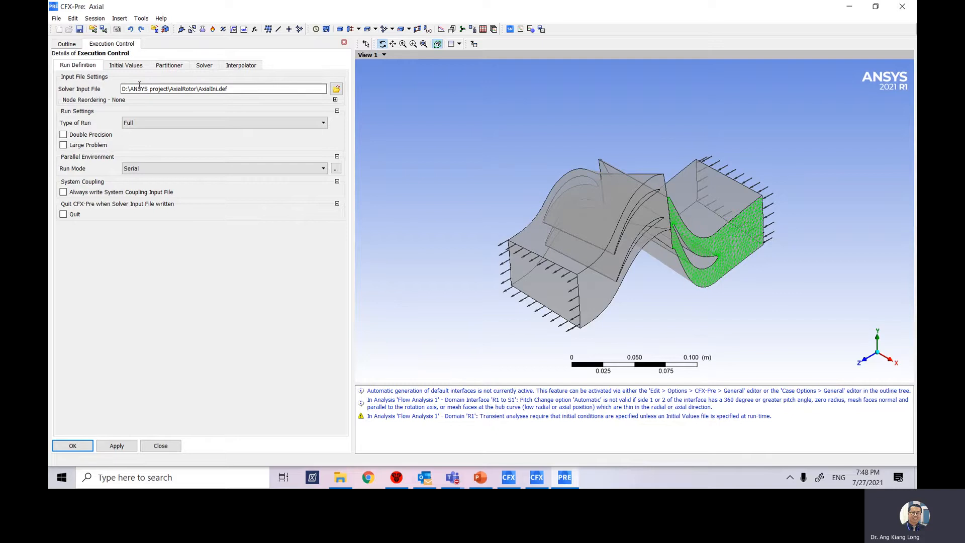
pyautogui.click(337, 89)
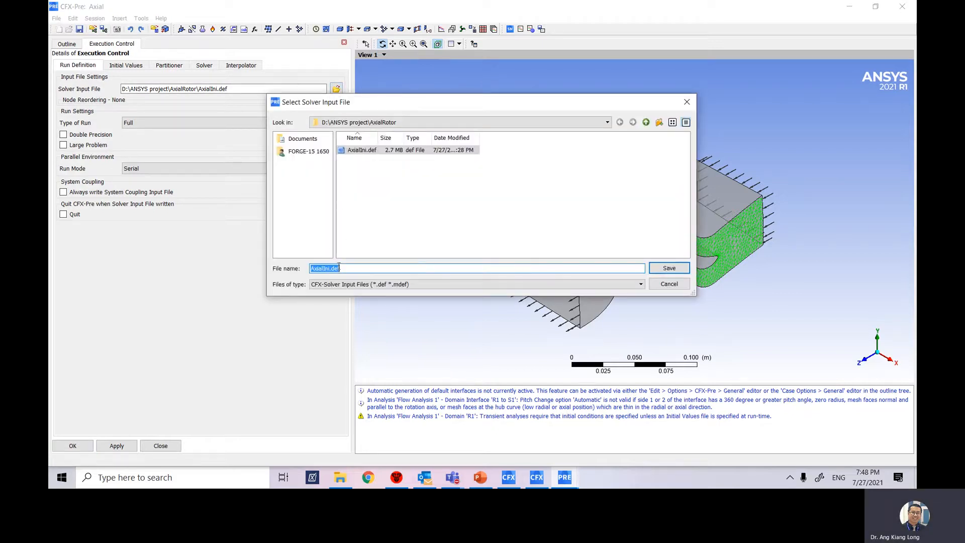
pyautogui.click(340, 267)
pyautogui.moveTo(341, 269); pyautogui.dragTo(287, 274)
pyautogui.write('Axial')
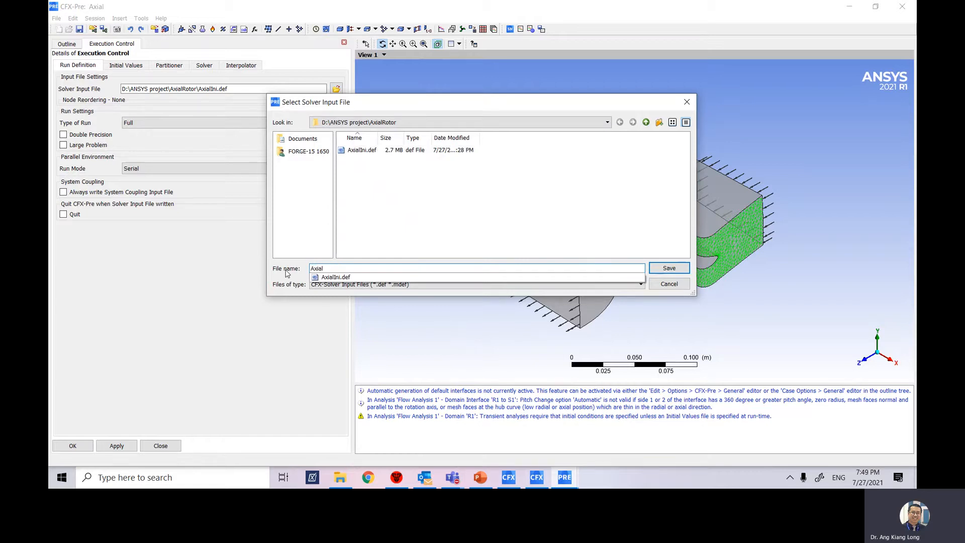
pyautogui.click(407, 220)
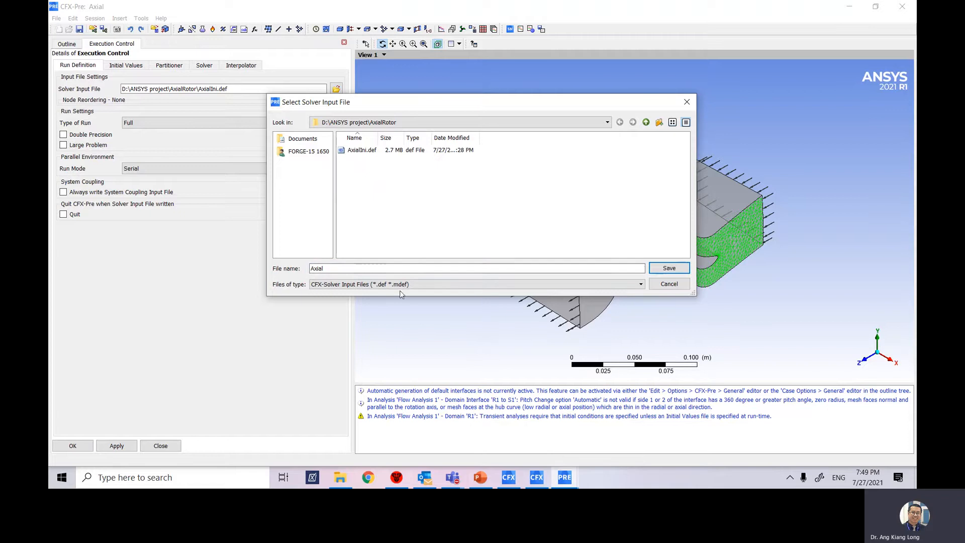
pyautogui.click(669, 269)
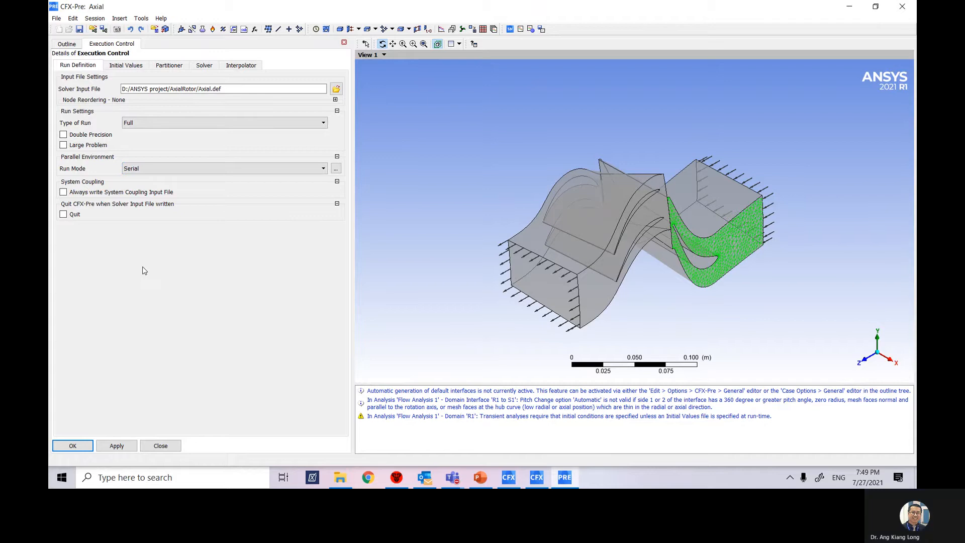
pyautogui.click(74, 445)
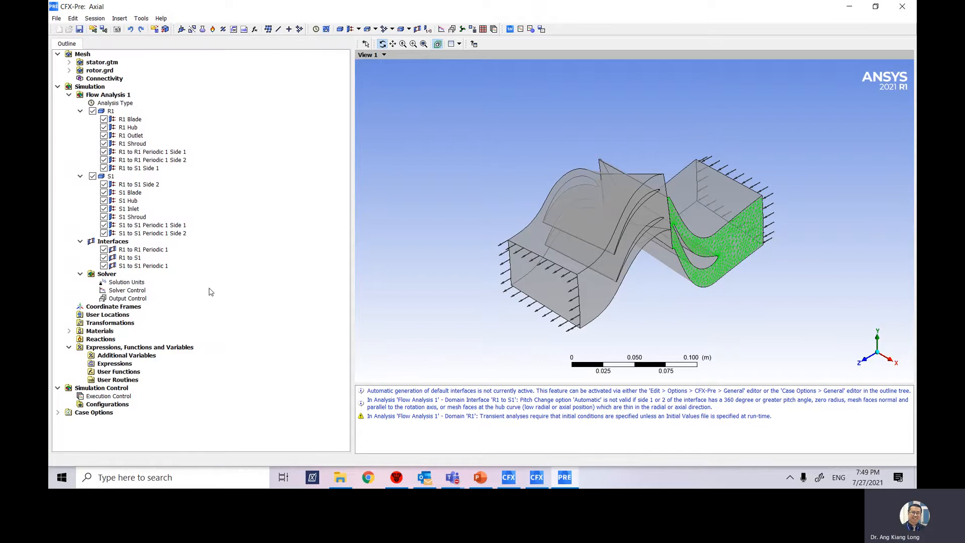
# Define the run in CFX-Solver Manager, continuing past the physics validation summary, and save and close the CFX-Pre case
pyautogui.click(510, 32)
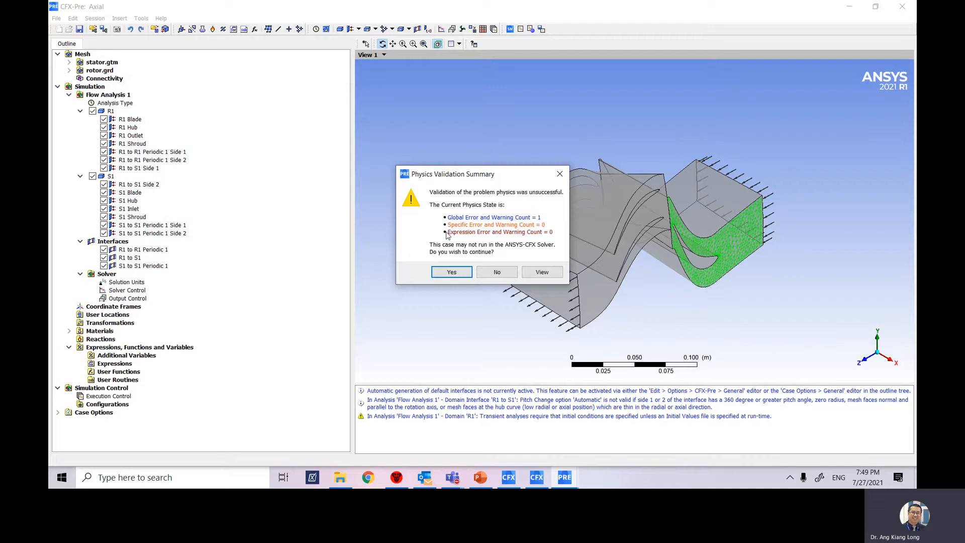
pyautogui.click(452, 273)
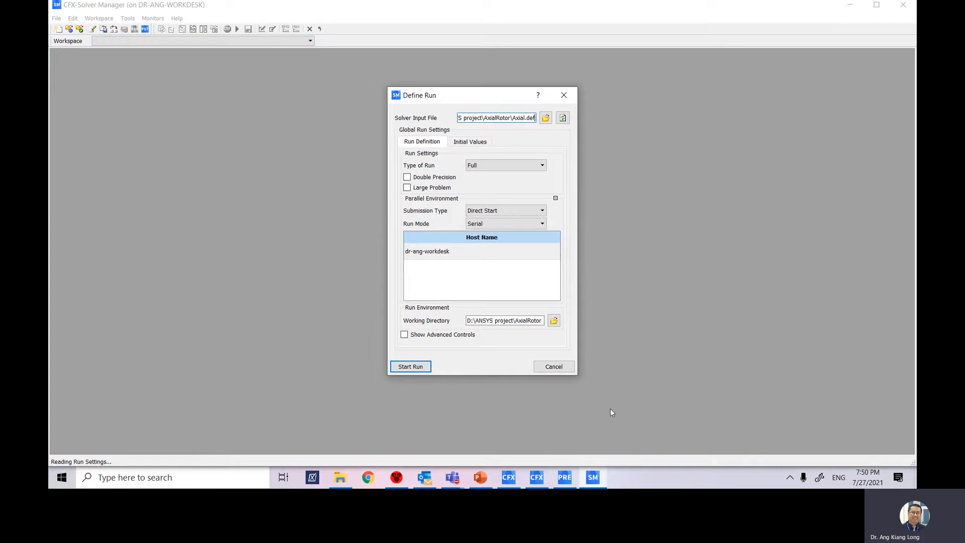
pyautogui.click(564, 478)
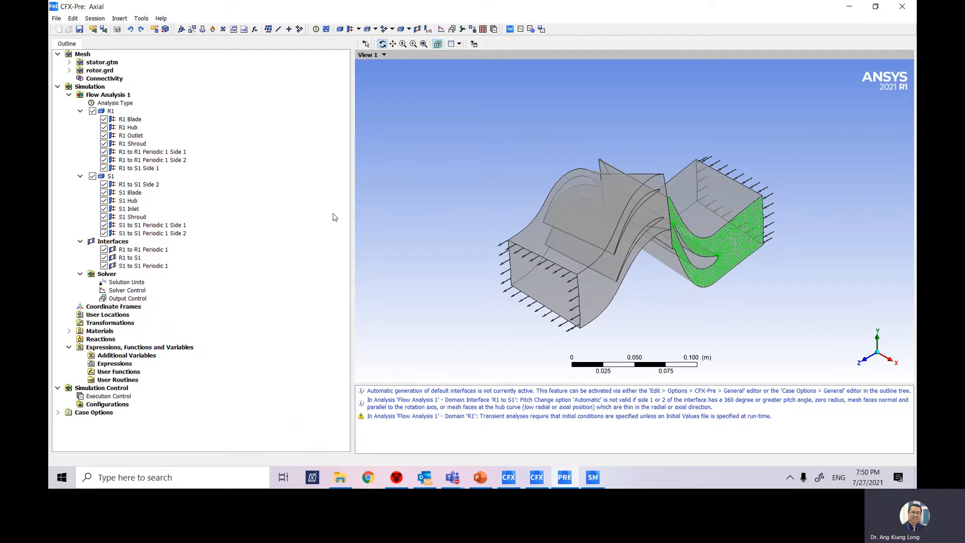
pyautogui.click(81, 32)
pyautogui.click(902, 6)
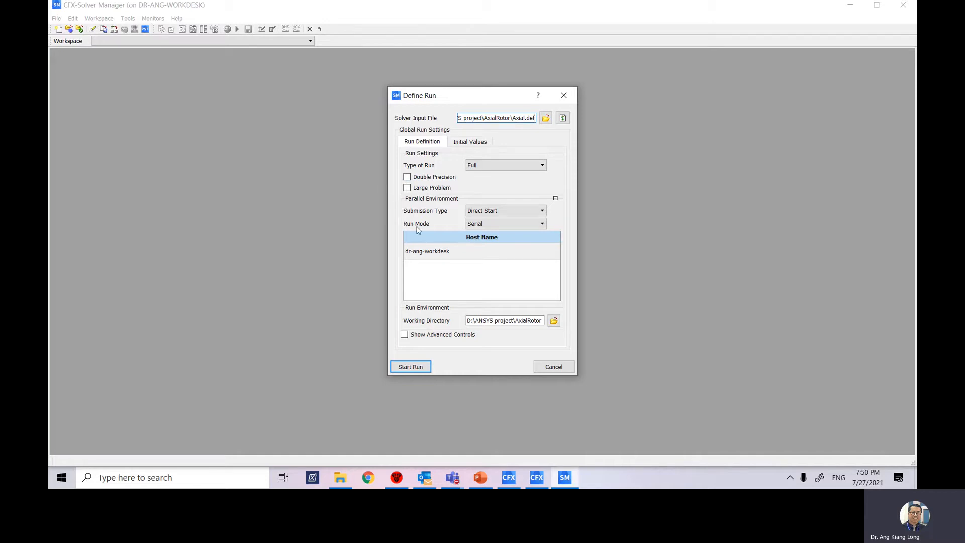
# Keep the run mode at Serial and enable the initial values specification with AxialIni_001.res as the Initial Values 1 file
pyautogui.click(490, 225)
pyautogui.click(492, 229)
pyautogui.click(466, 146)
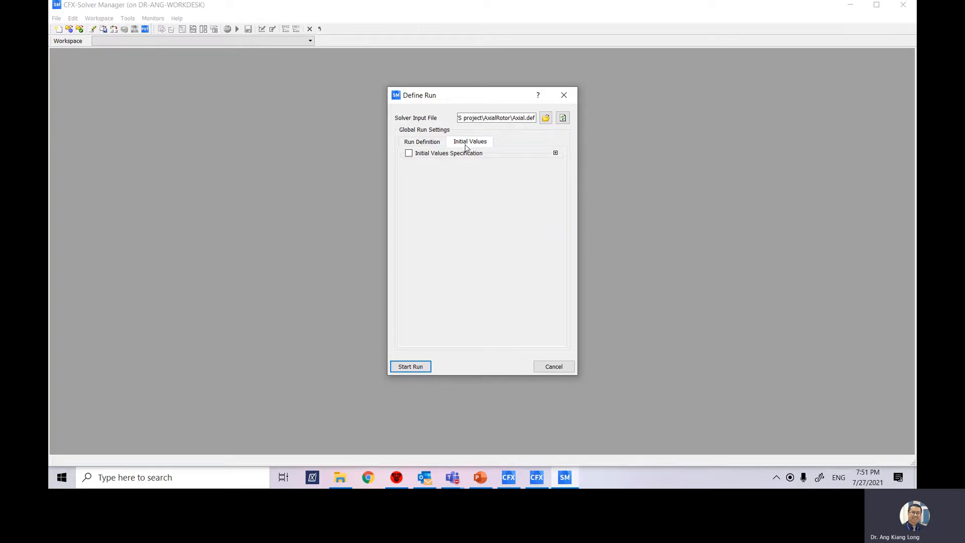
pyautogui.click(409, 154)
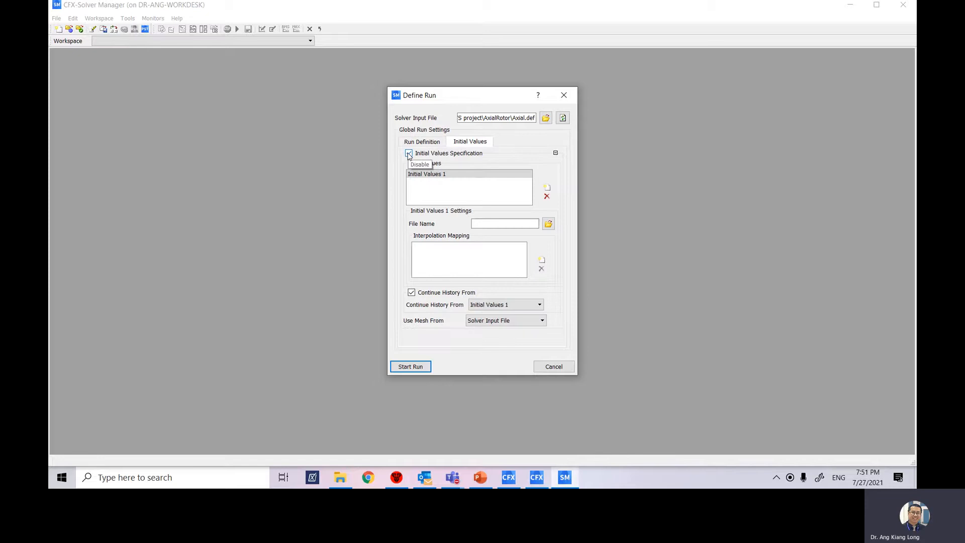
pyautogui.click(417, 174)
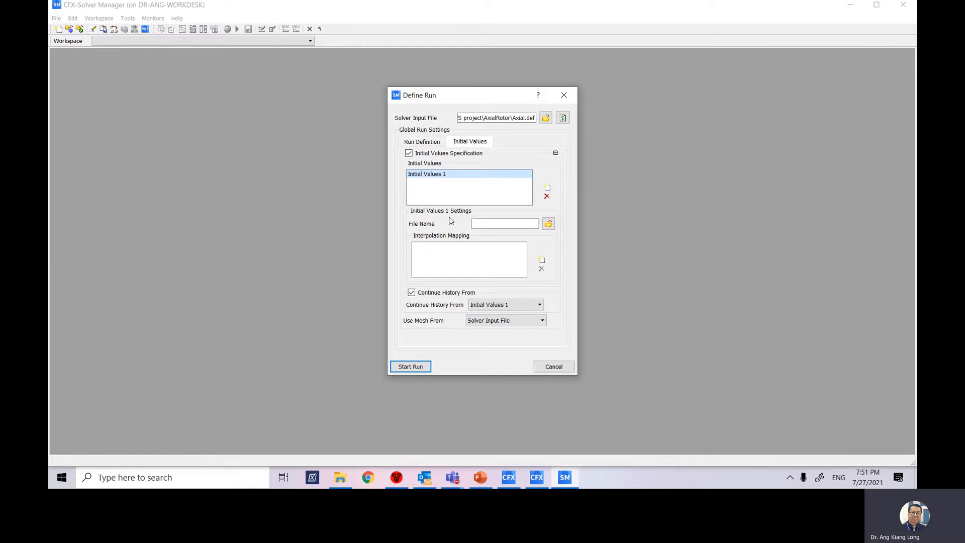
pyautogui.click(548, 225)
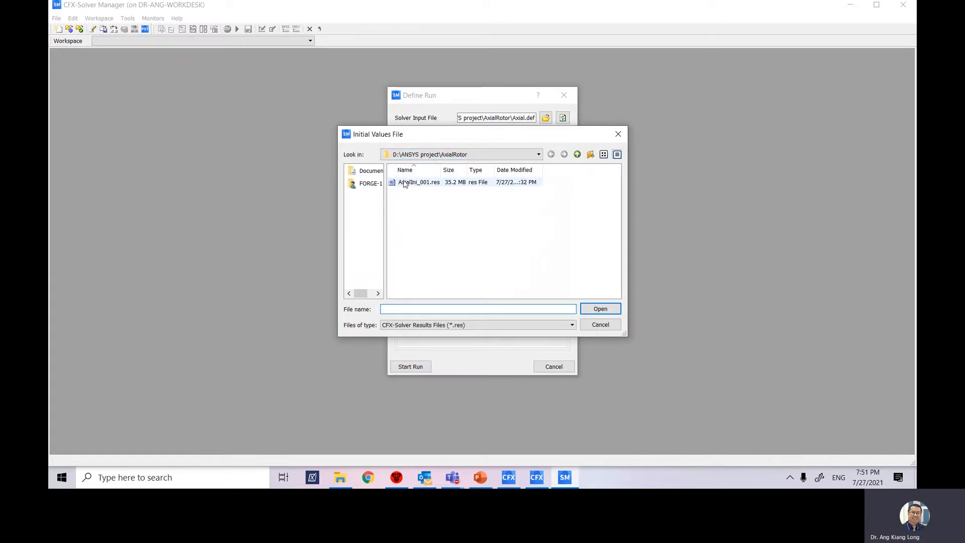
pyautogui.click(437, 185)
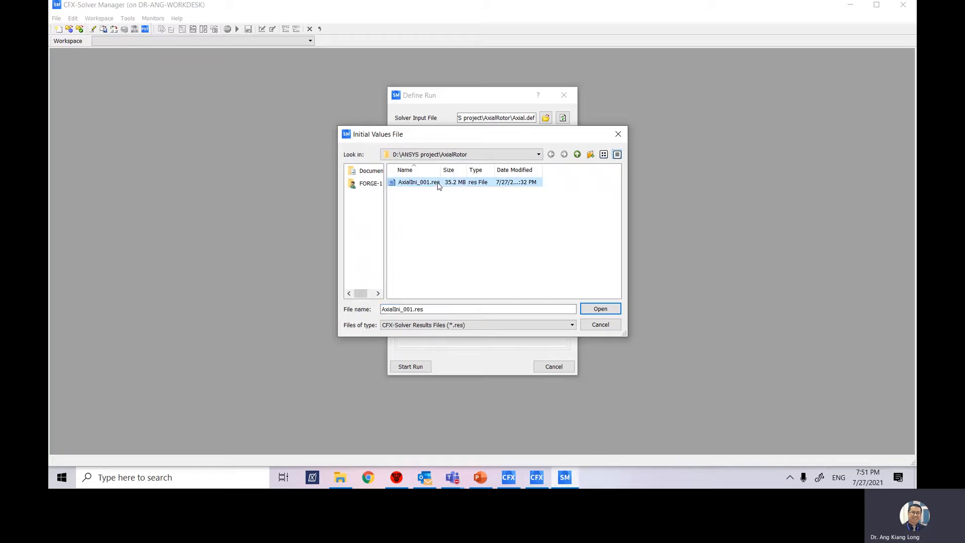
pyautogui.click(607, 309)
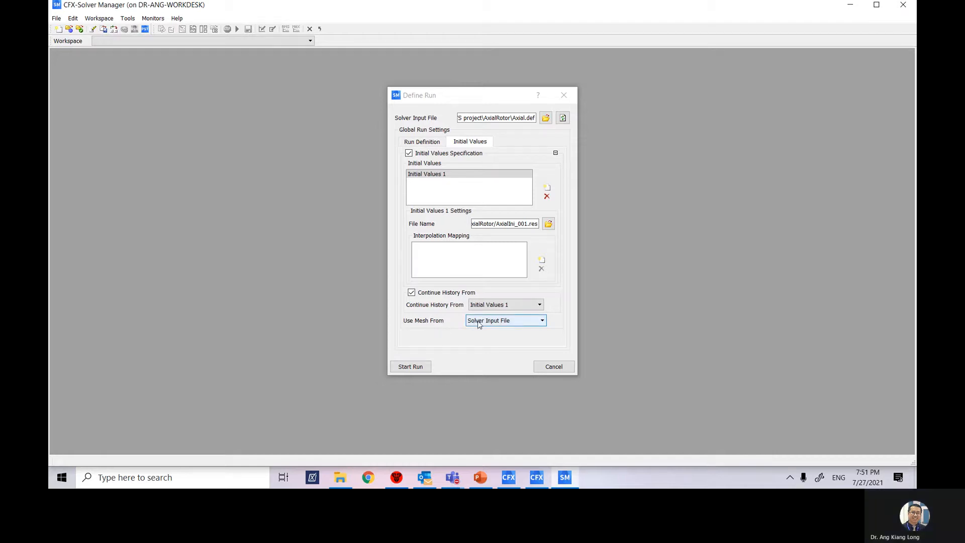
# Keep Solver Input File as the mesh source and start the solver run
pyautogui.click(503, 322)
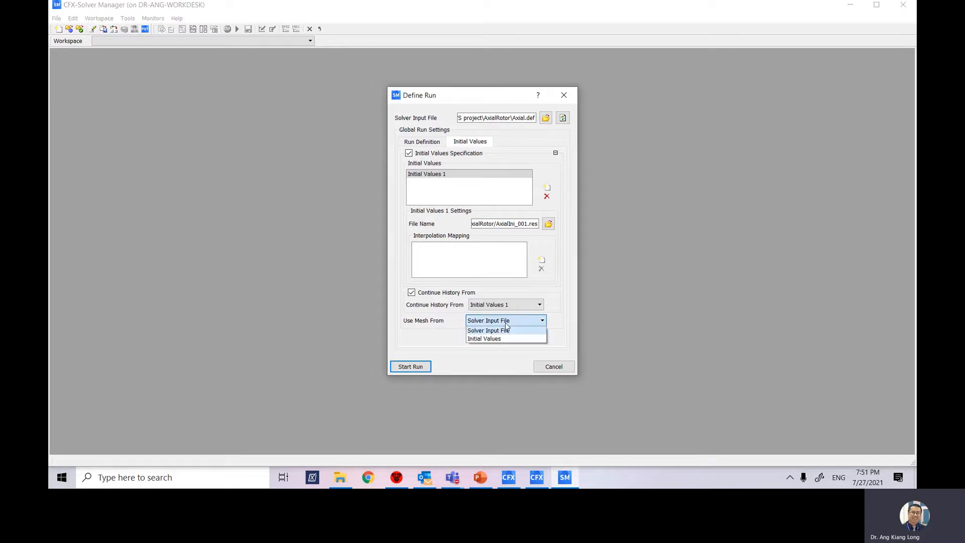
pyautogui.click(501, 331)
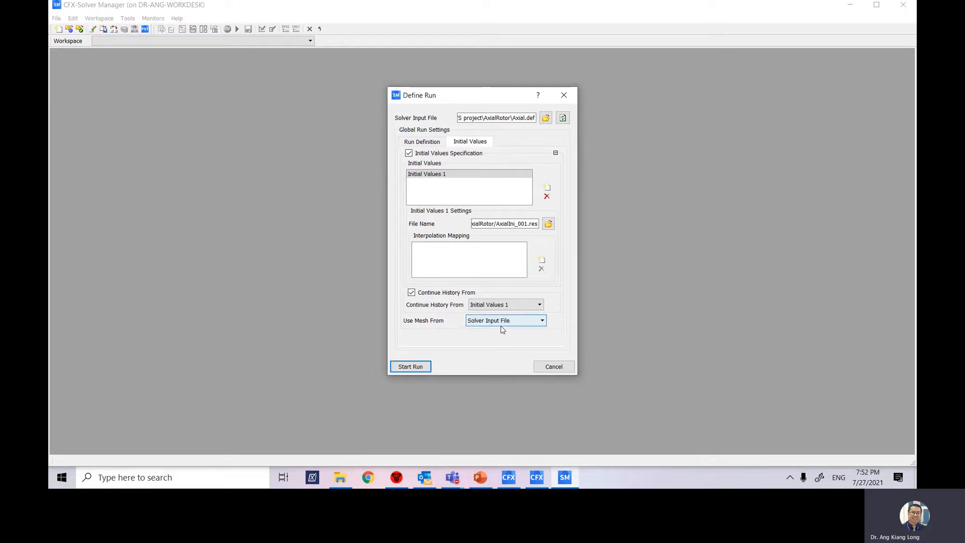
pyautogui.click(419, 366)
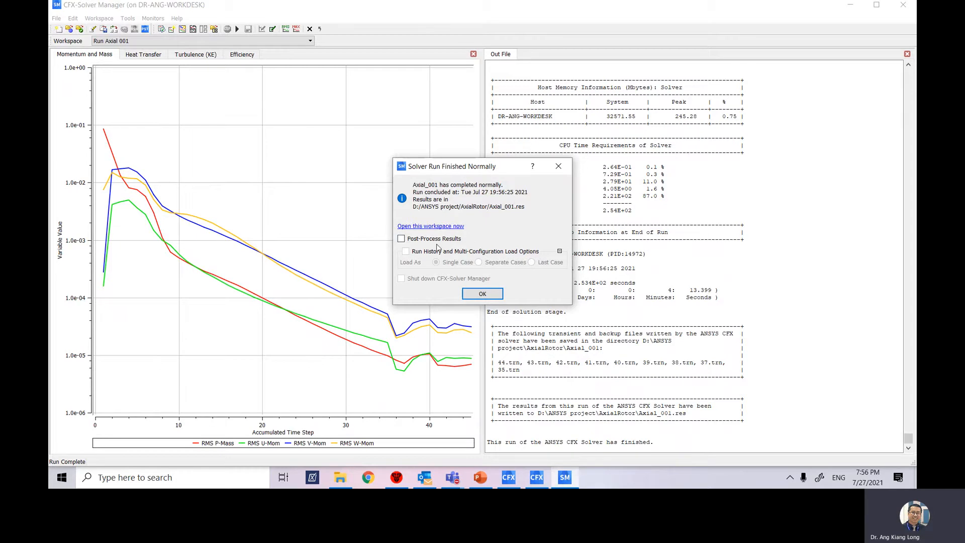
# Acknowledge the finished solver run, choosing to post-process the results and shut down CFX-Solver Manager
pyautogui.click(401, 239)
pyautogui.click(401, 279)
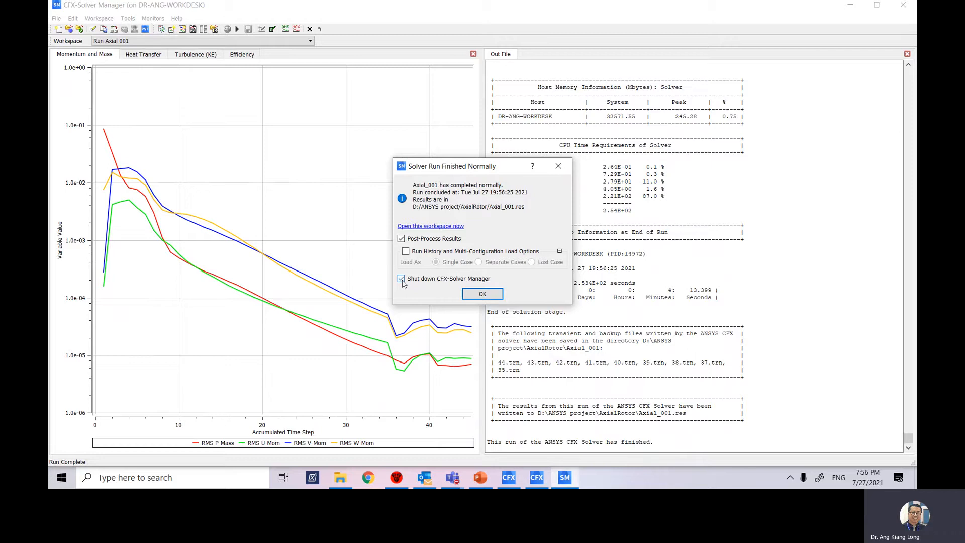
pyautogui.click(483, 294)
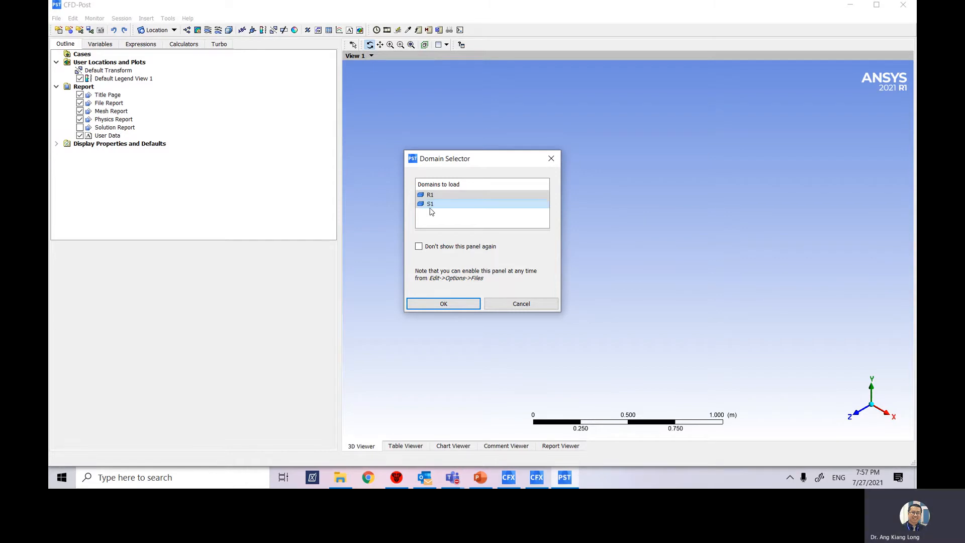
# Load the R1 and S1 domains in CFD-Post and auto-initialize all turbo components
pyautogui.click(442, 303)
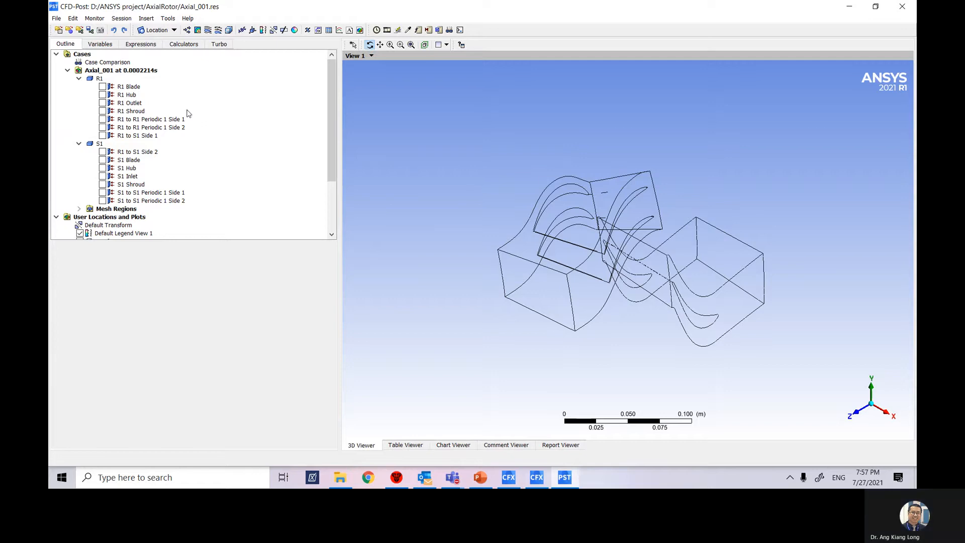
pyautogui.click(219, 44)
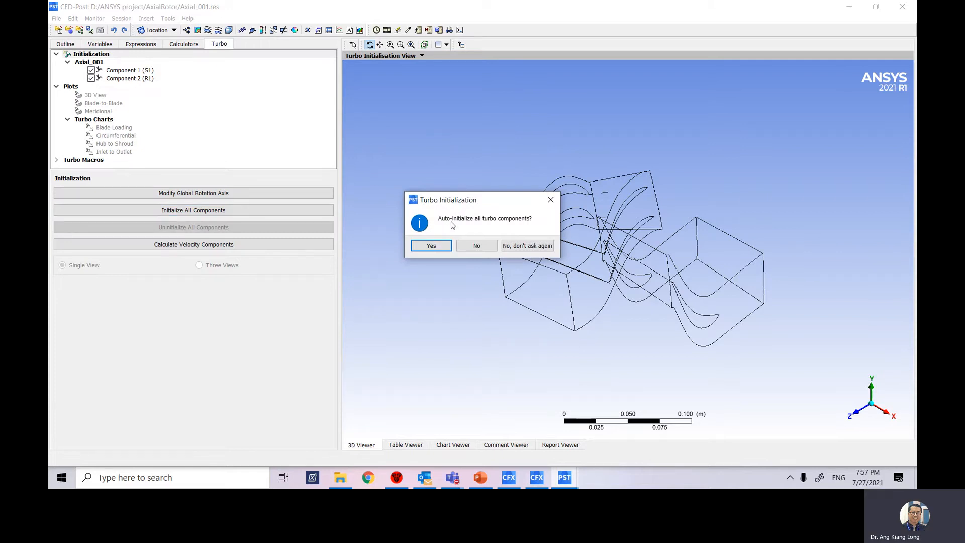
pyautogui.click(431, 245)
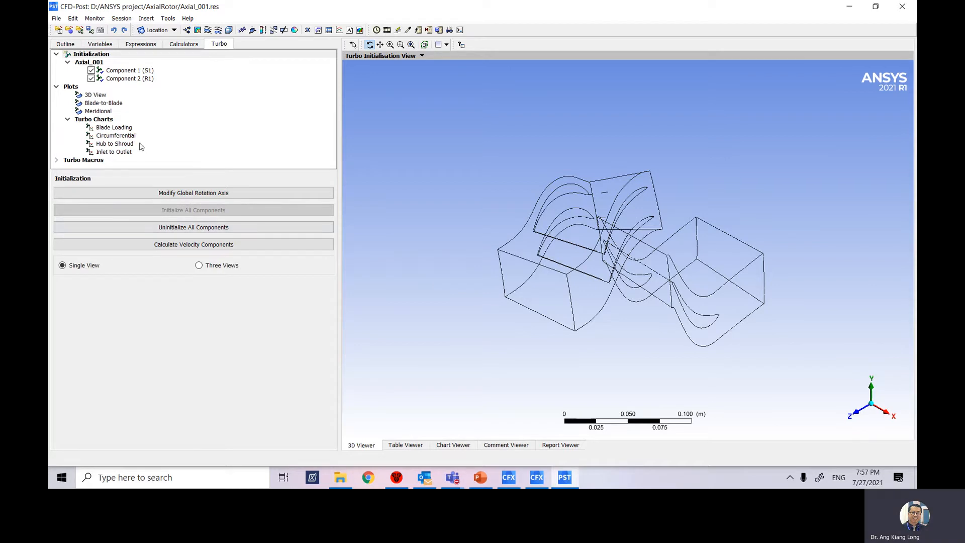
# Review the turbo region definition, instancing and data instancing settings of Component 1 (S1)
pyautogui.click(129, 75)
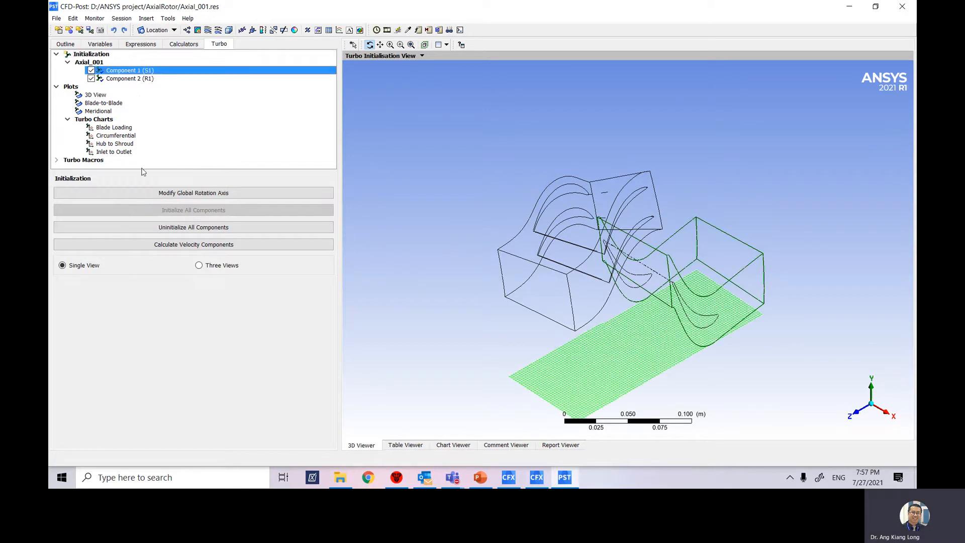
pyautogui.doubleClick(127, 74)
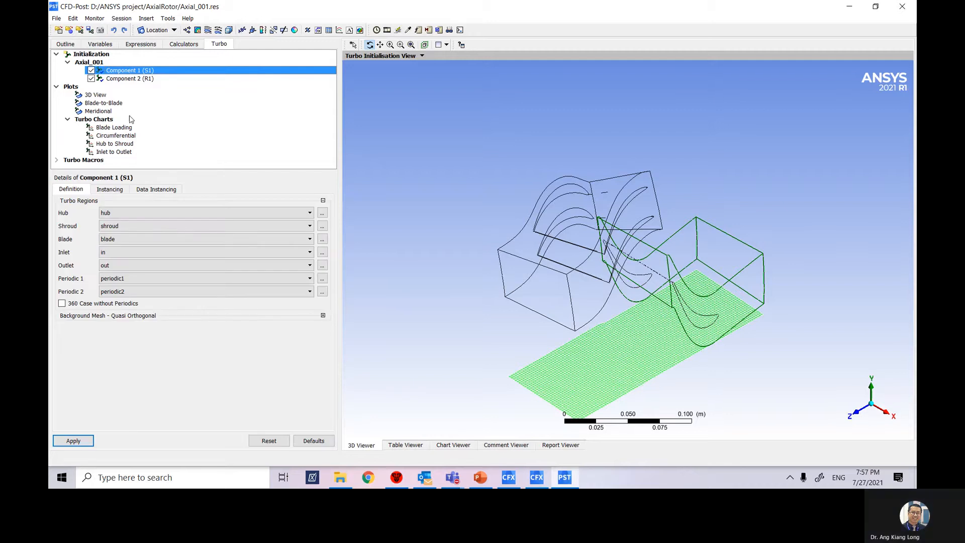
pyautogui.click(112, 191)
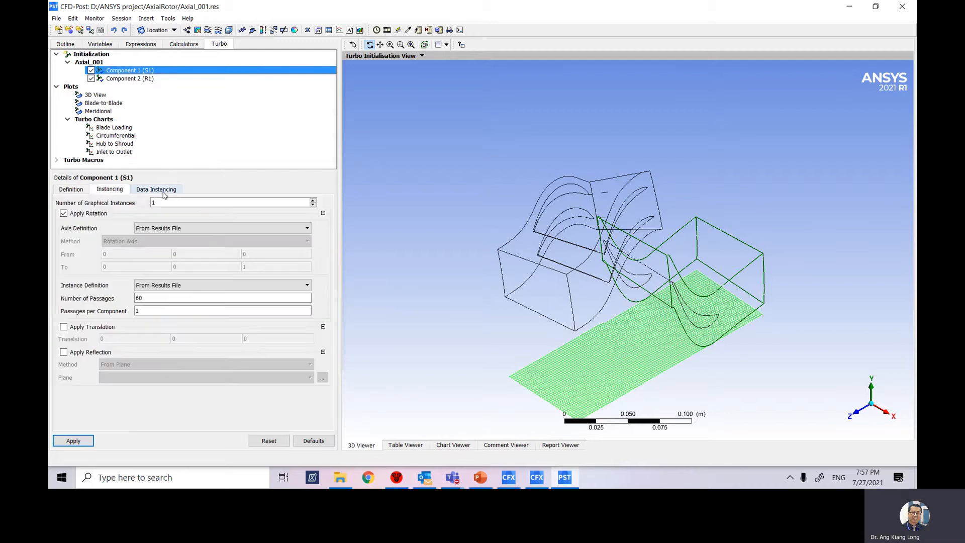
pyautogui.click(163, 193)
pyautogui.click(81, 192)
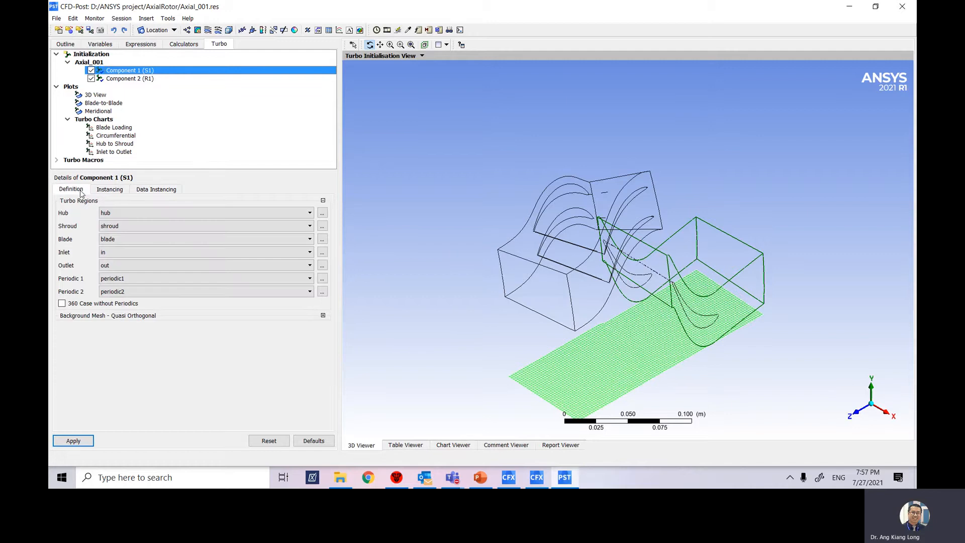
# Examine the turbo regions, passage counts, instance definition and data instancing settings of Component 2 (R1)
pyautogui.doubleClick(143, 79)
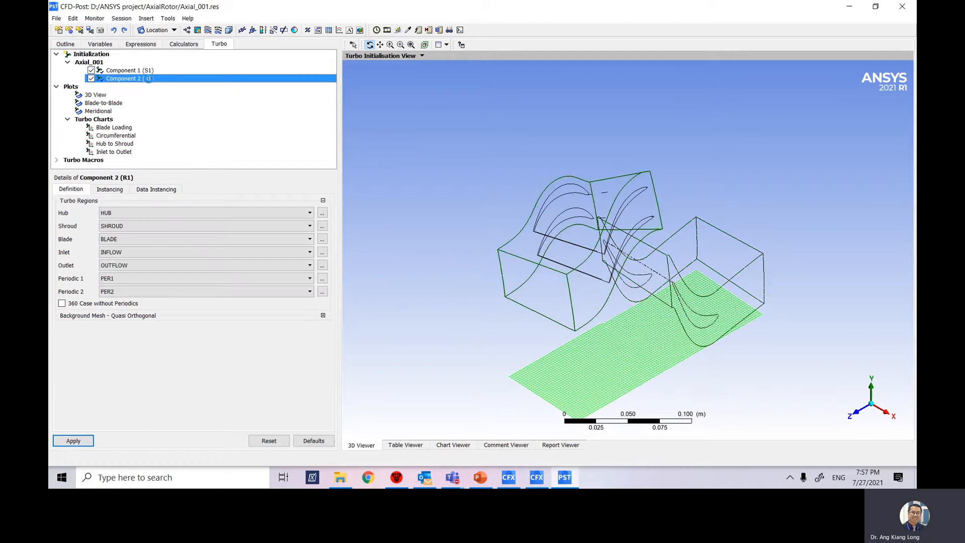
pyautogui.click(108, 190)
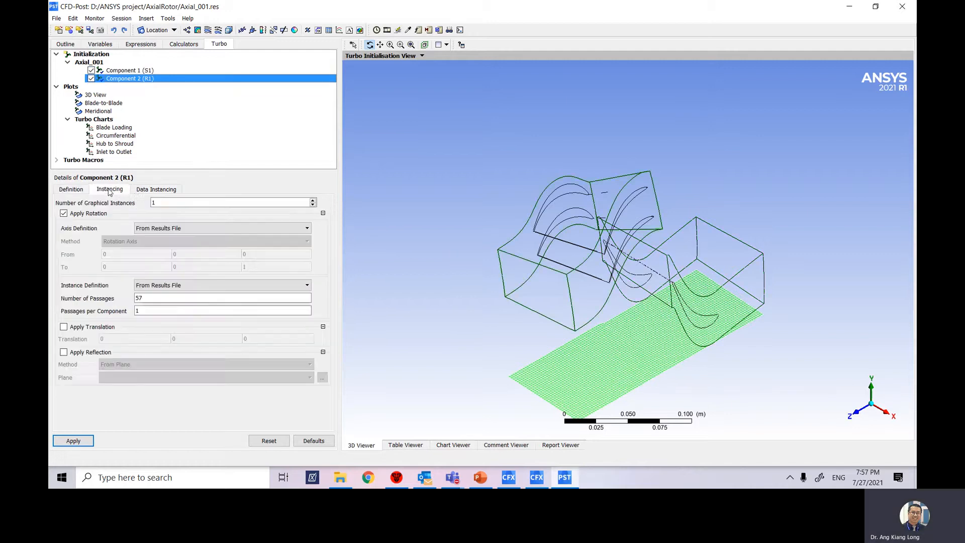
pyautogui.click(145, 190)
pyautogui.click(108, 190)
pyautogui.click(64, 193)
pyautogui.click(112, 194)
pyautogui.click(145, 311)
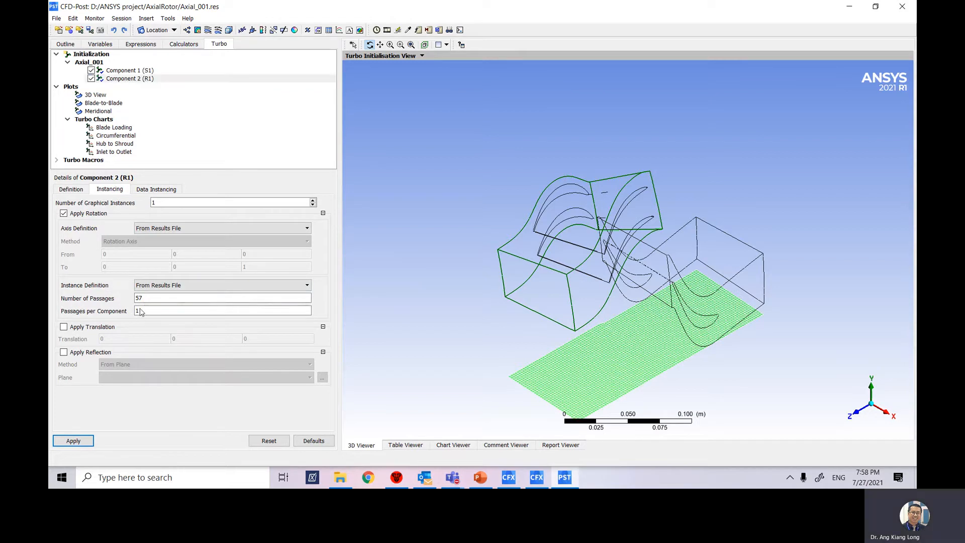
pyautogui.click(176, 285)
pyautogui.click(177, 286)
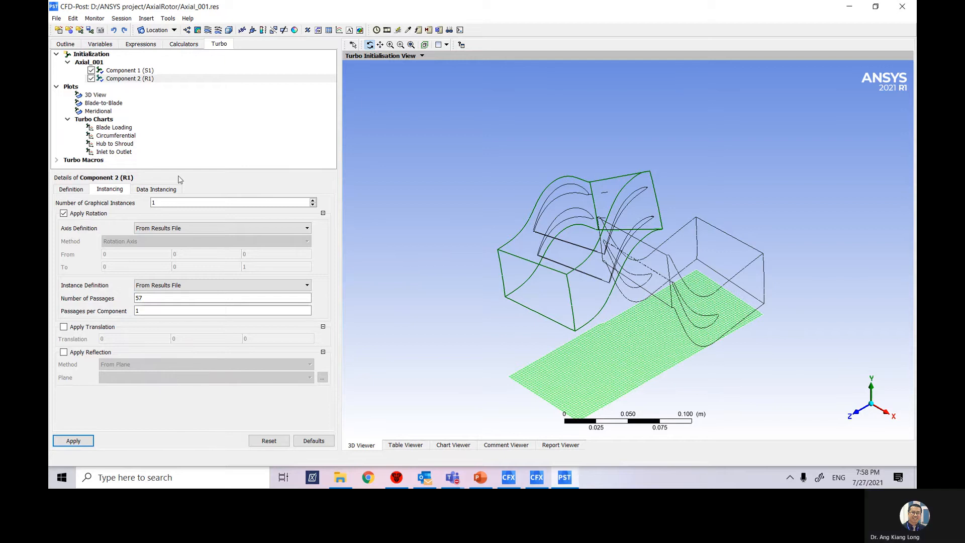
pyautogui.click(153, 192)
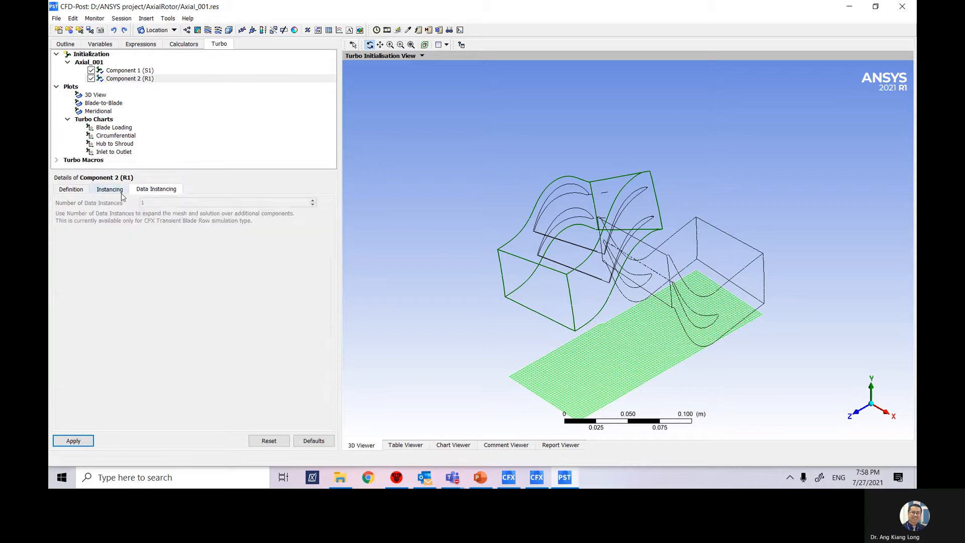
pyautogui.click(120, 193)
pyautogui.click(80, 193)
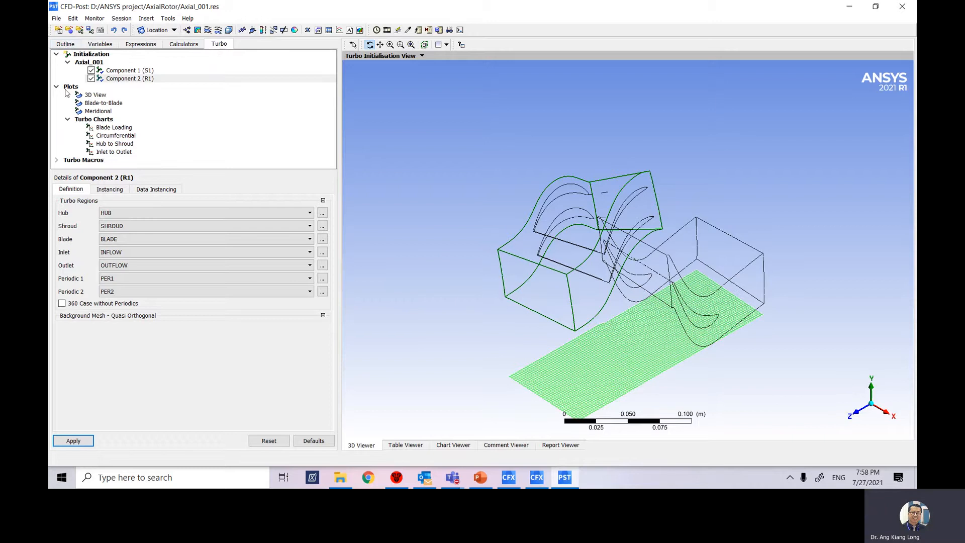
pyautogui.click(66, 46)
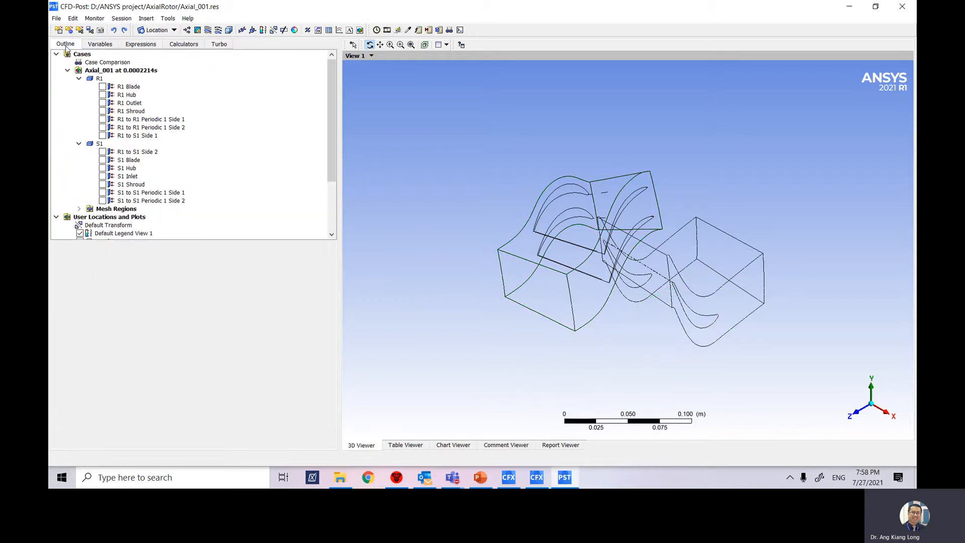
pyautogui.click(223, 47)
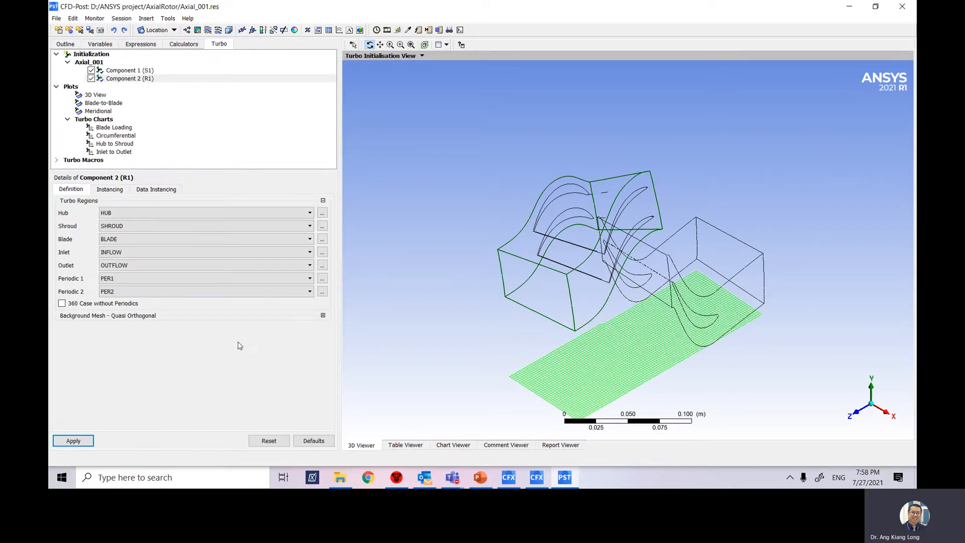
pyautogui.click(122, 73)
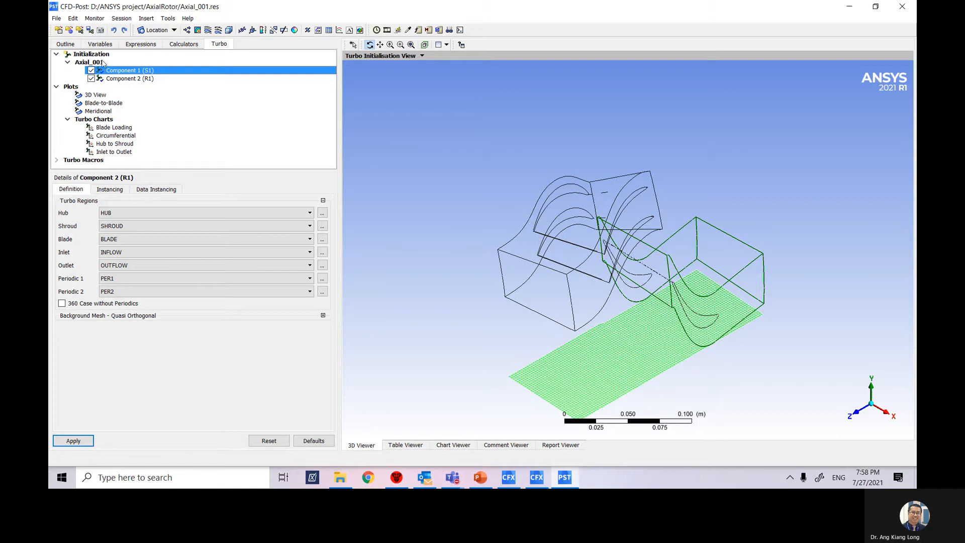
# Generate the blade-to-blade color plot of Pressure for all domains at span 0.5 with the Global range
pyautogui.click(101, 104)
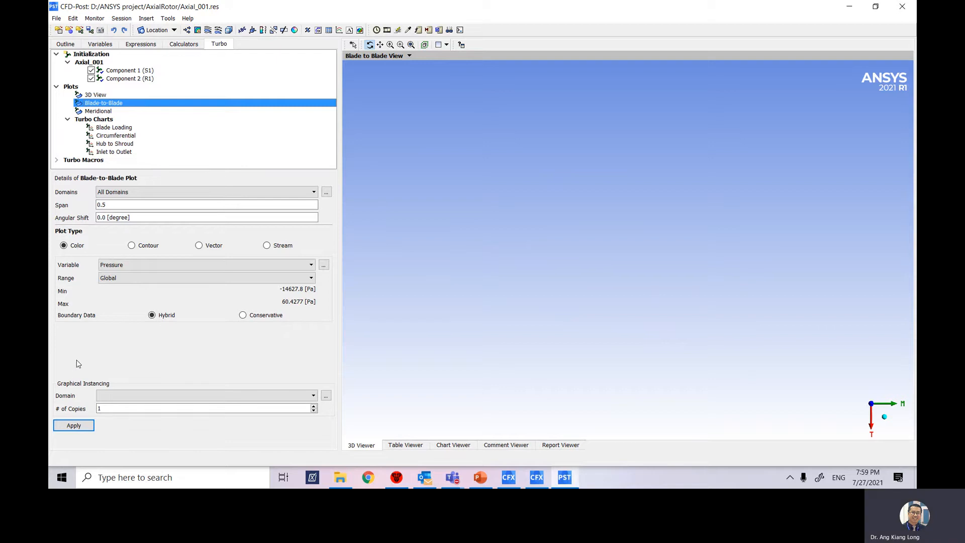
pyautogui.click(82, 426)
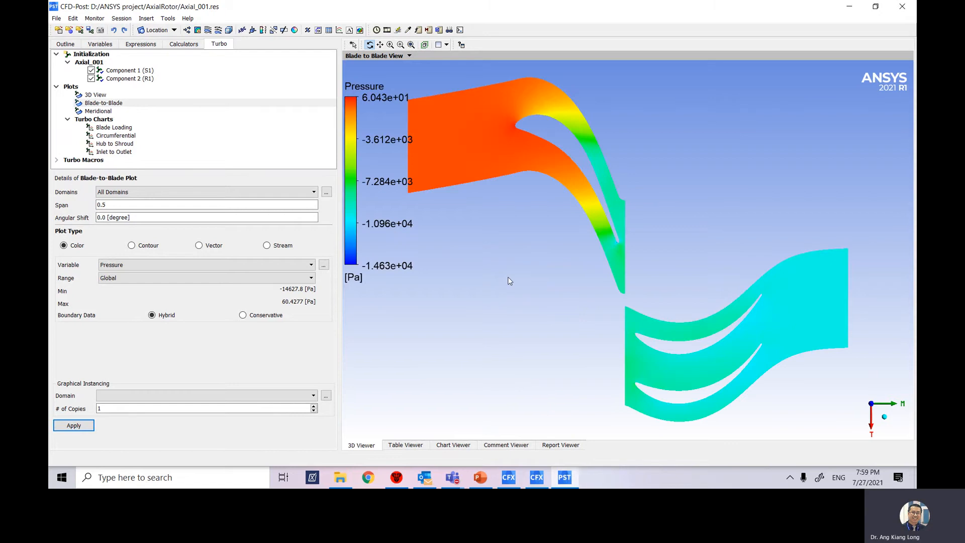
pyautogui.scroll(-2, 514, 243)
pyautogui.scroll(-1, 506, 228)
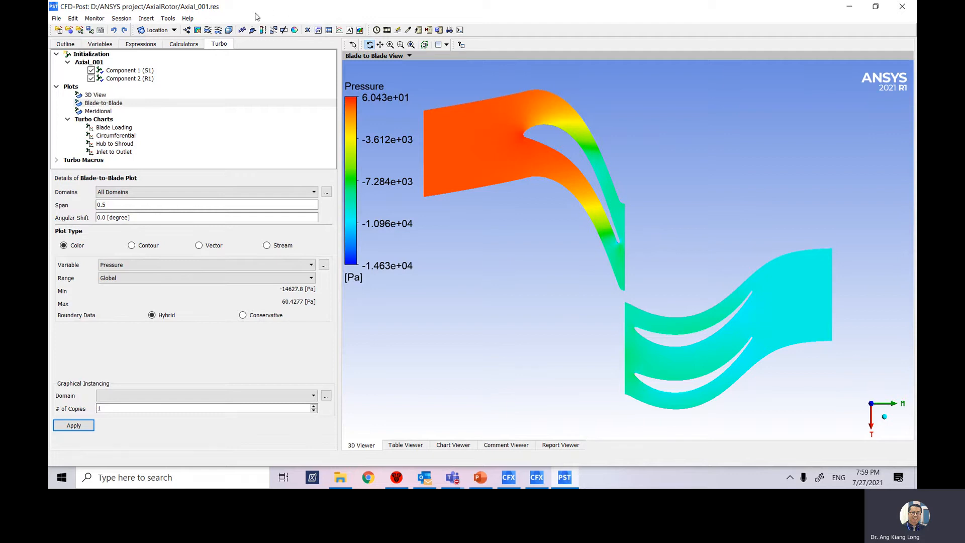
# View the turbo 3D view, compare the initialization display in Three Views and Single View, and return to Single View
pyautogui.click(100, 97)
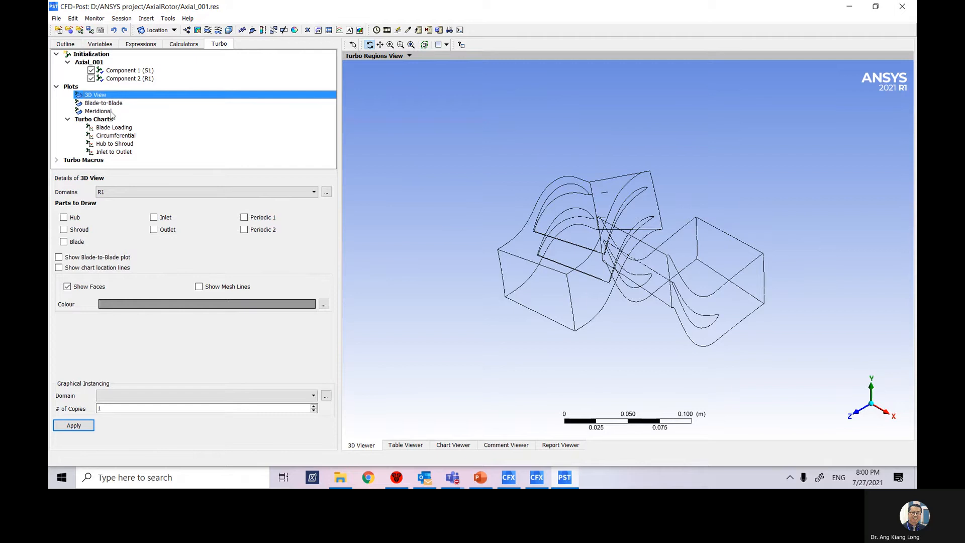
pyautogui.click(95, 54)
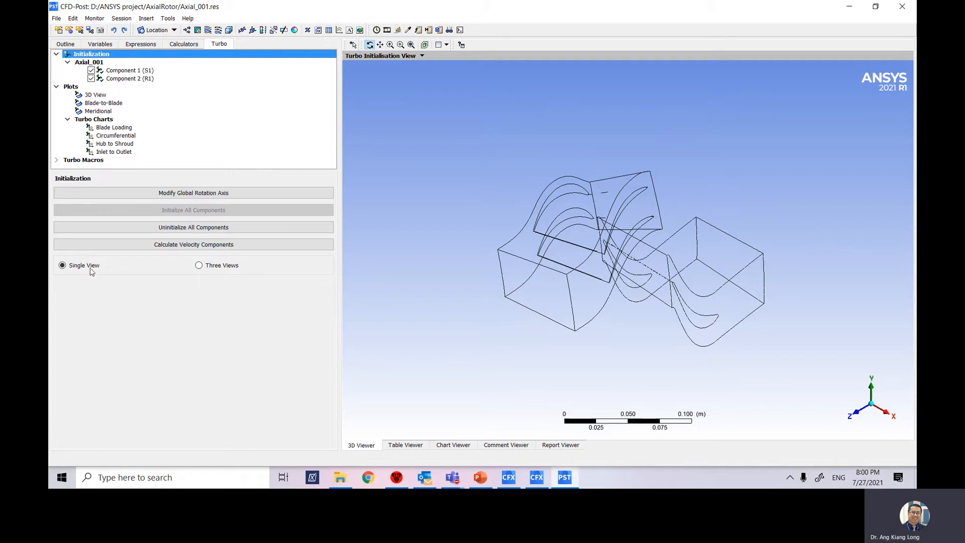
pyautogui.click(200, 266)
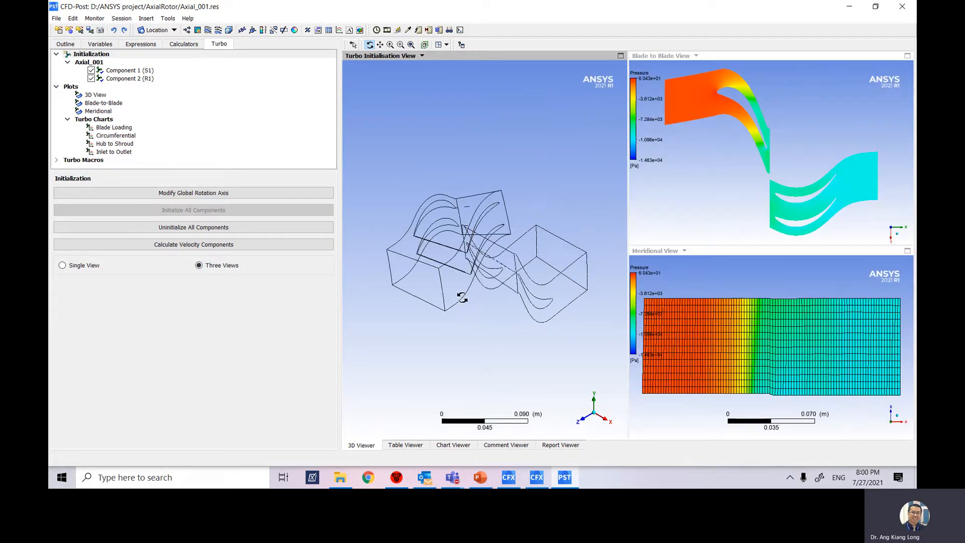
pyautogui.click(62, 265)
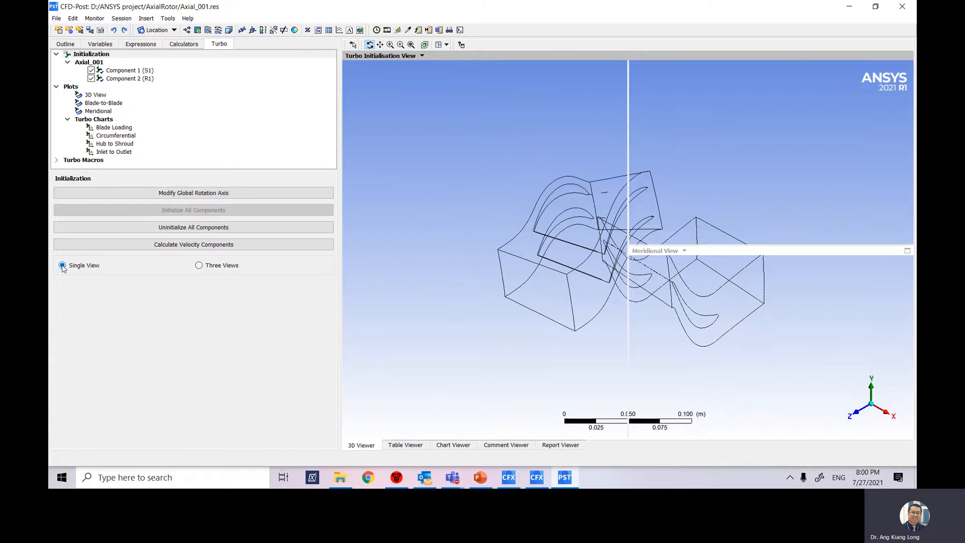
pyautogui.click(198, 265)
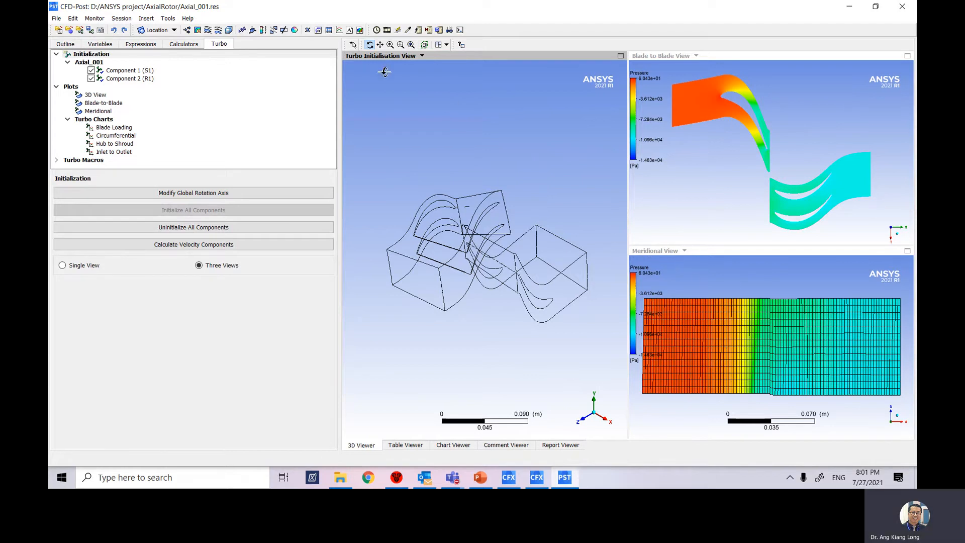
pyautogui.click(62, 266)
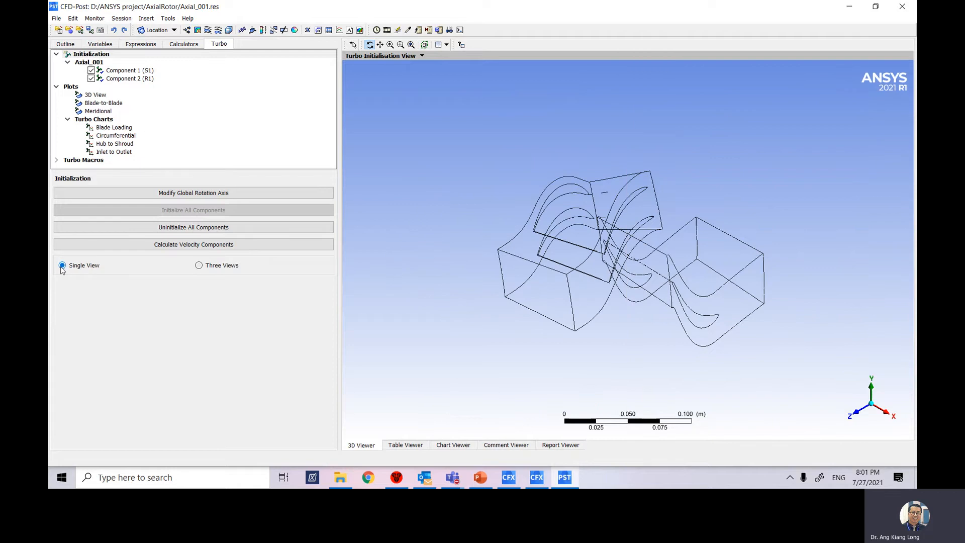
pyautogui.click(421, 57)
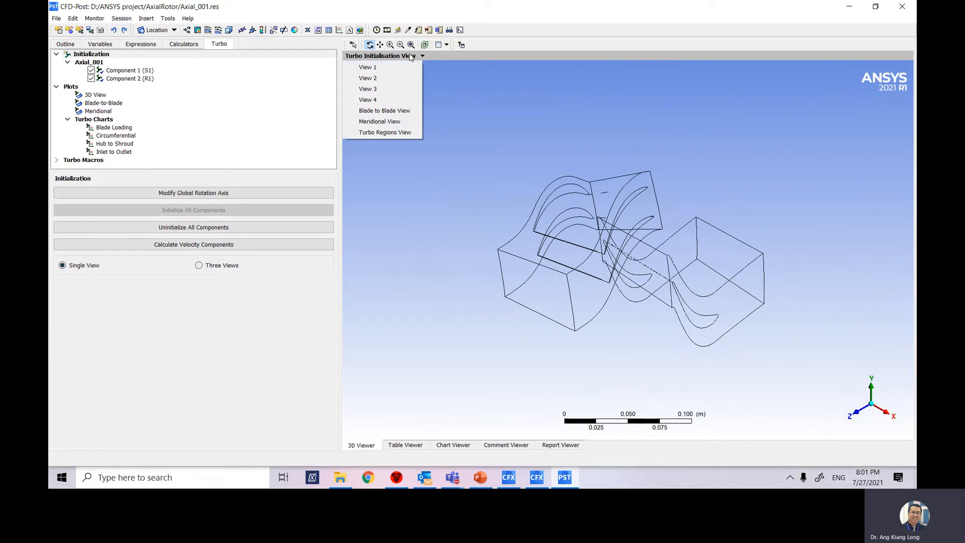
pyautogui.click(422, 56)
pyautogui.click(423, 56)
pyautogui.click(446, 56)
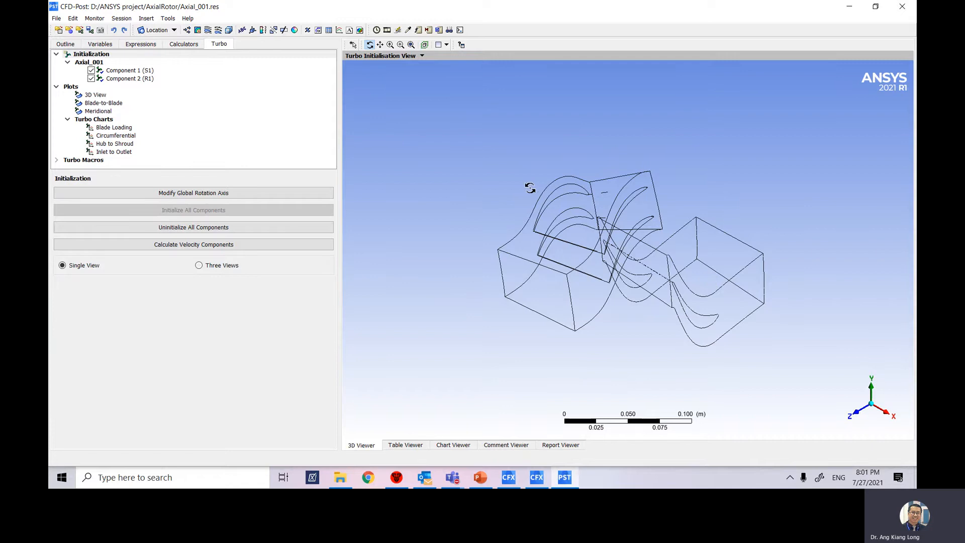
# Insert a turbo surface location, keeping the suggested name
pyautogui.click(146, 19)
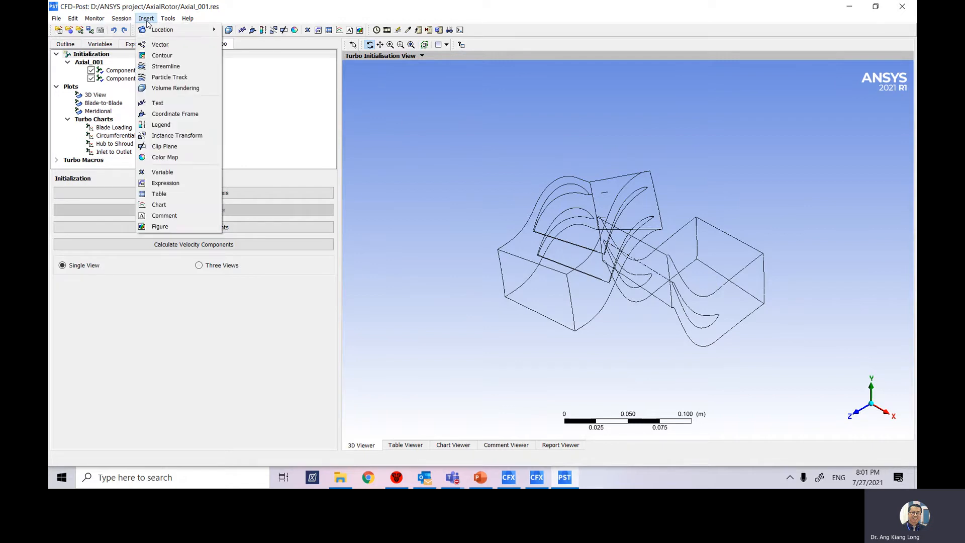
pyautogui.moveTo(176, 30)
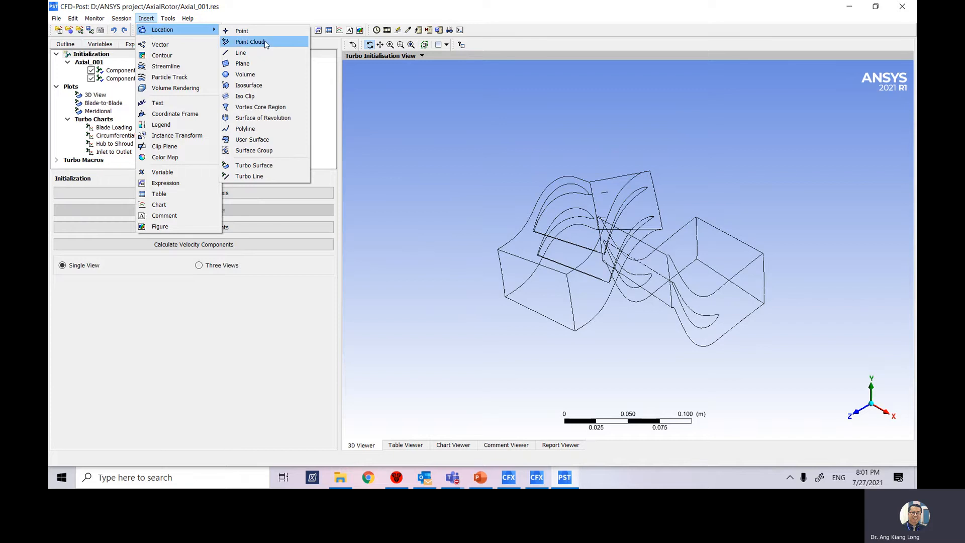
pyautogui.click(272, 171)
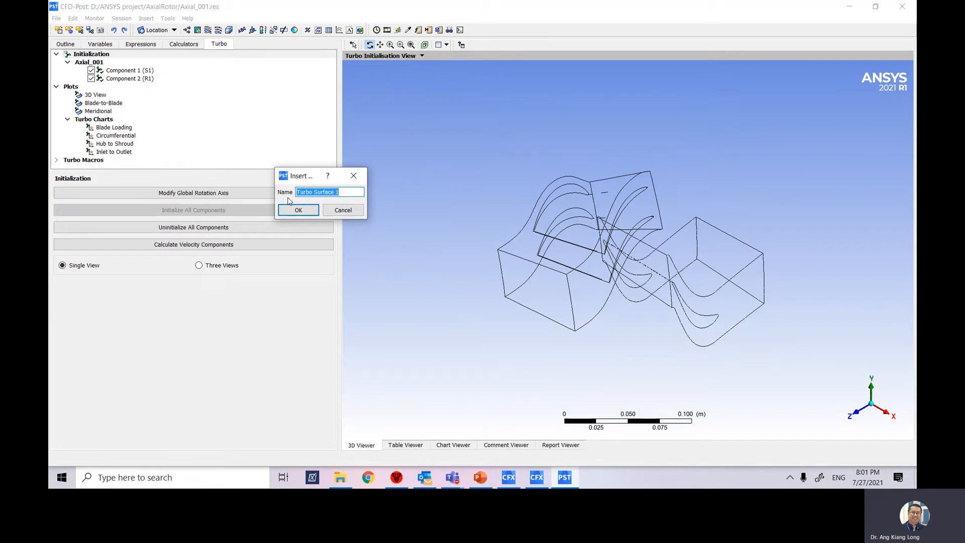
pyautogui.click(298, 212)
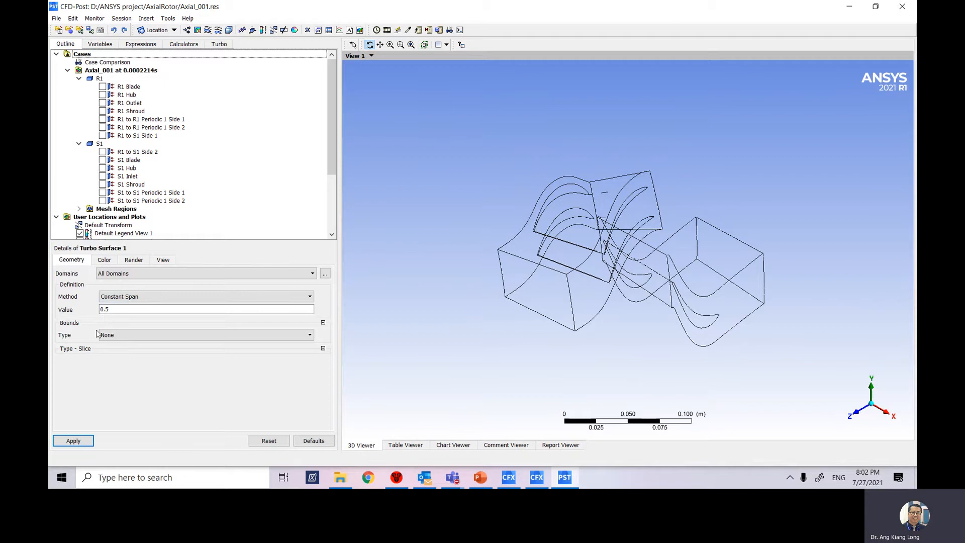
# Set the turbo surface's colouring mode to Variable, using Pressure as the variable
pyautogui.click(108, 262)
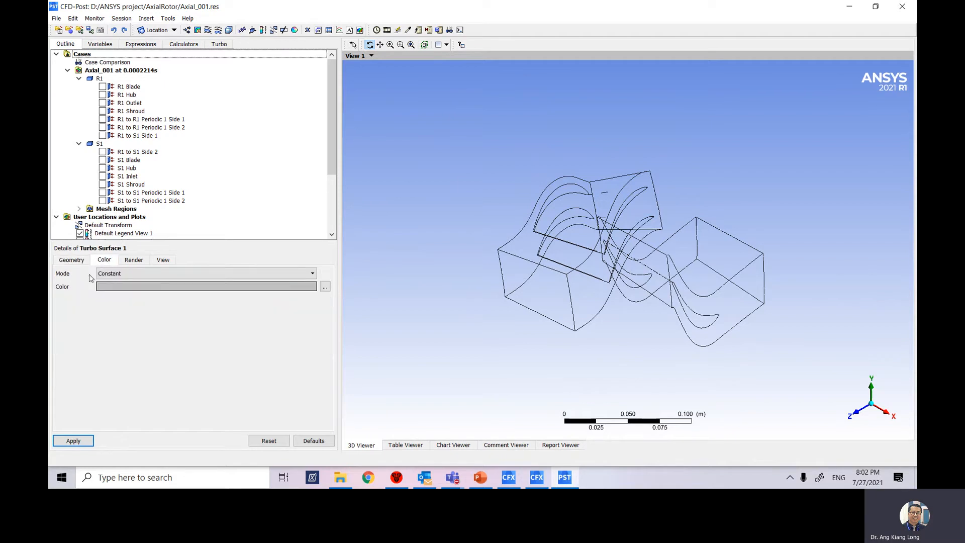
pyautogui.click(129, 275)
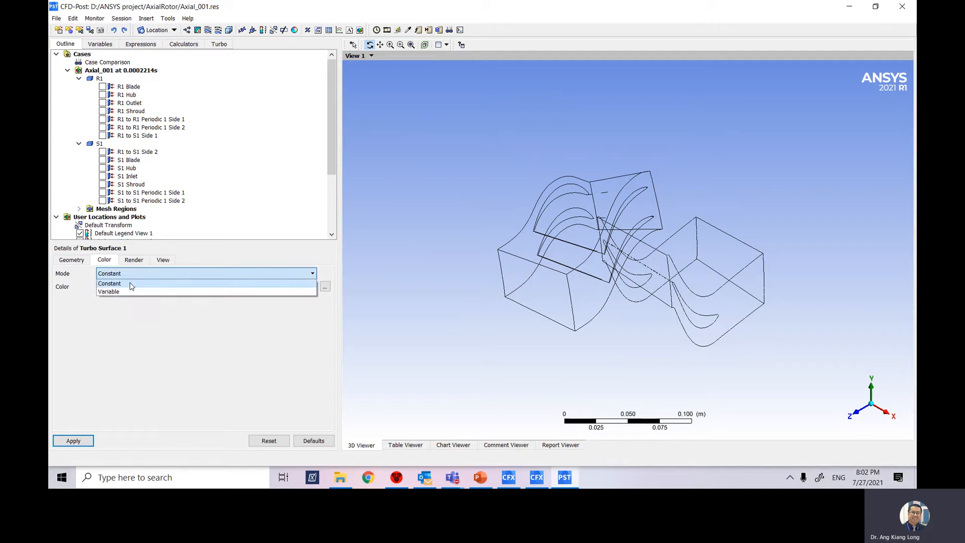
pyautogui.click(131, 291)
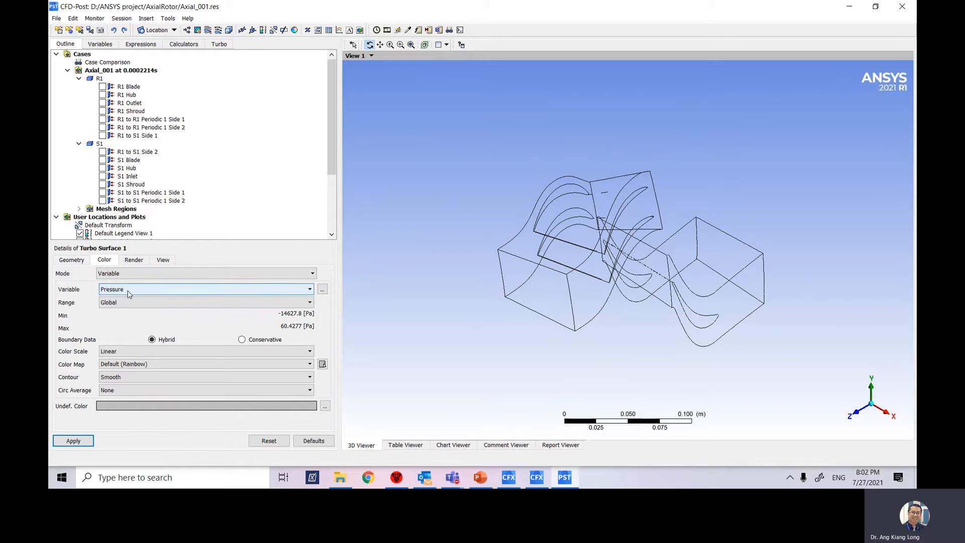
pyautogui.click(129, 294)
pyautogui.click(129, 292)
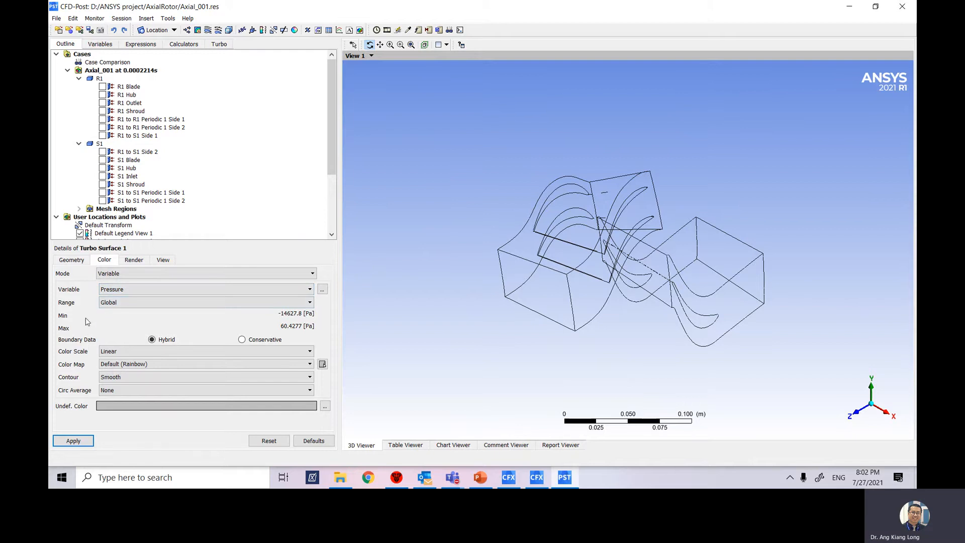
# Apply a User Specified pressure range to the turbo surface with a minimum of -10000 Pa and a maximum of -7000 Pa
pyautogui.click(111, 305)
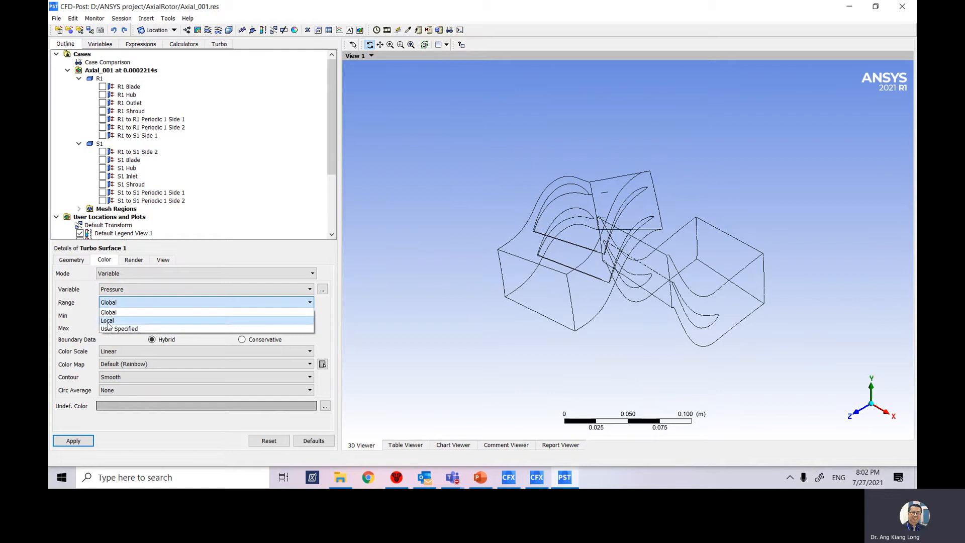
pyautogui.click(109, 323)
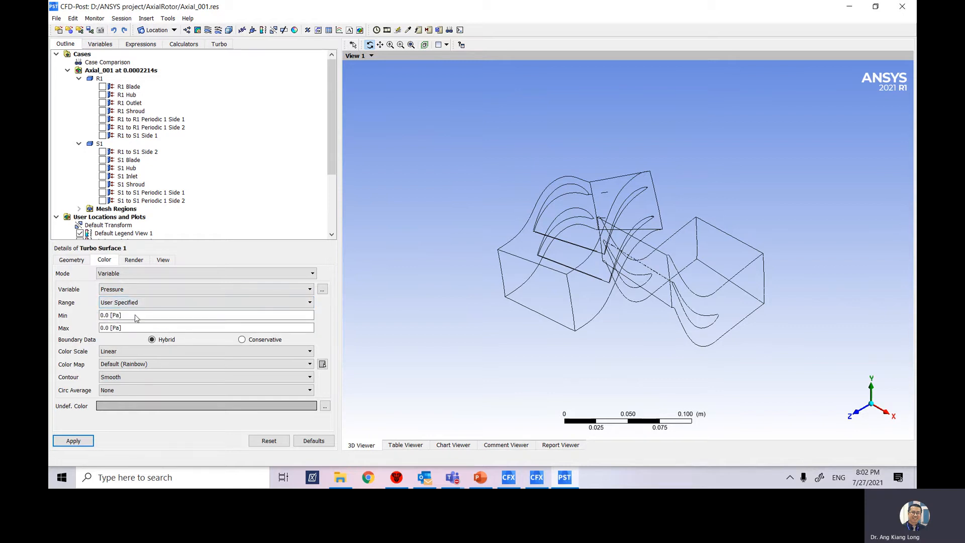
pyautogui.click(103, 317)
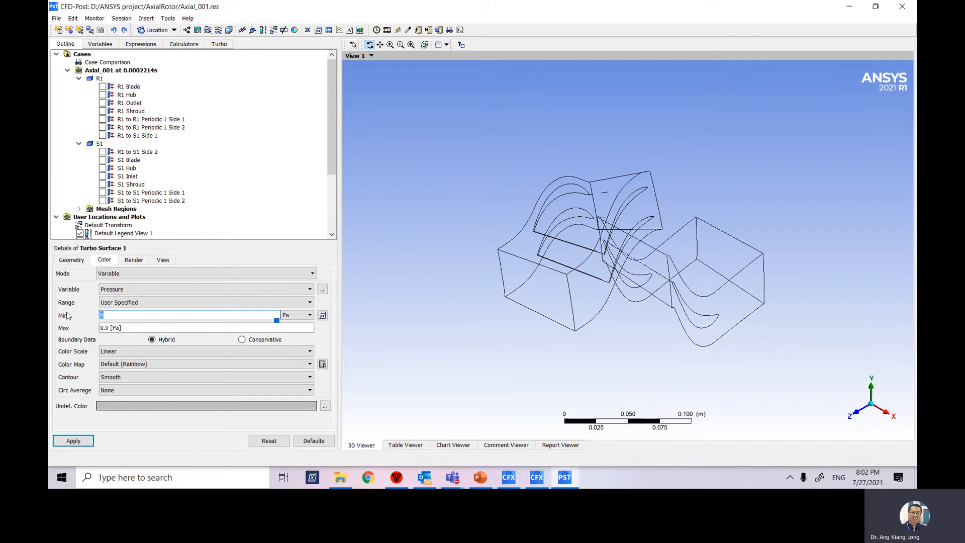
pyautogui.write('-10000')
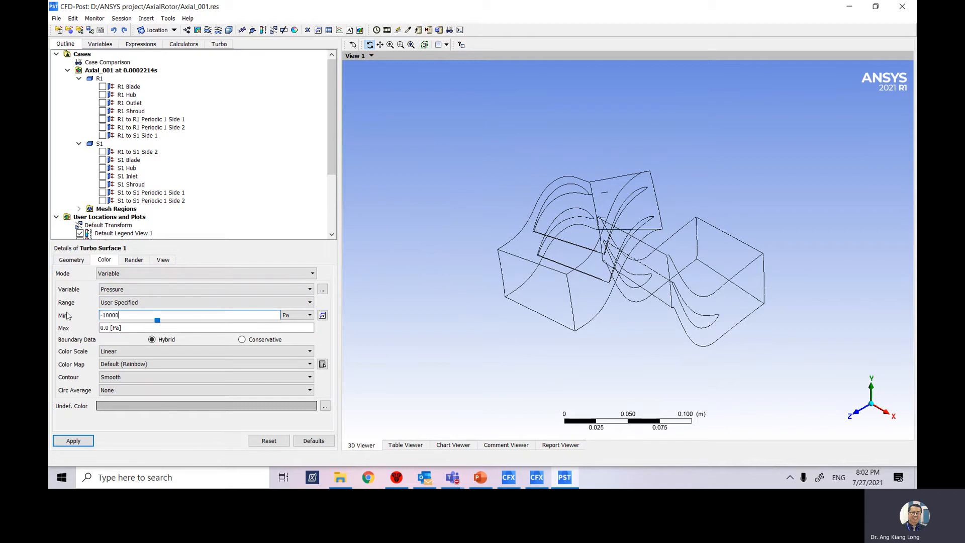
pyautogui.click(109, 329)
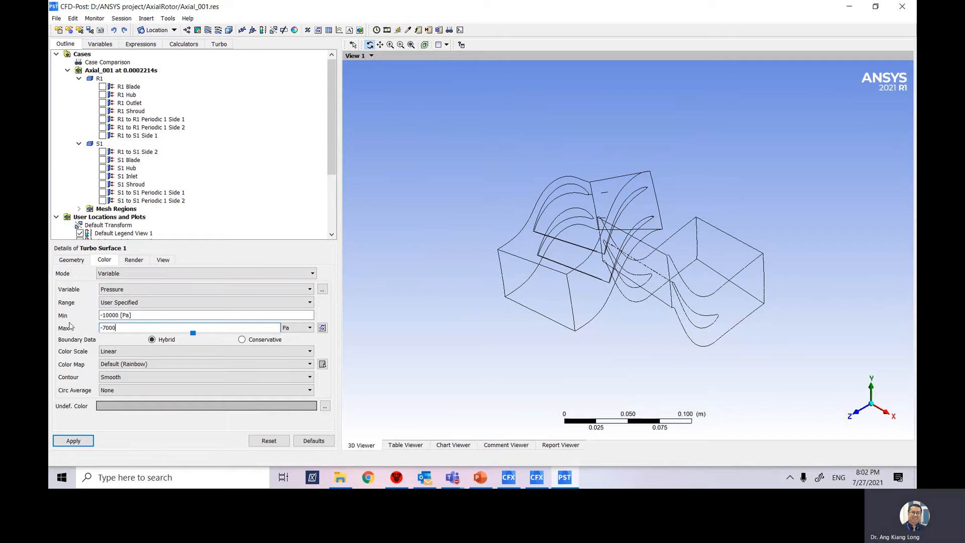
pyautogui.click(145, 318)
pyautogui.click(138, 330)
pyautogui.click(71, 441)
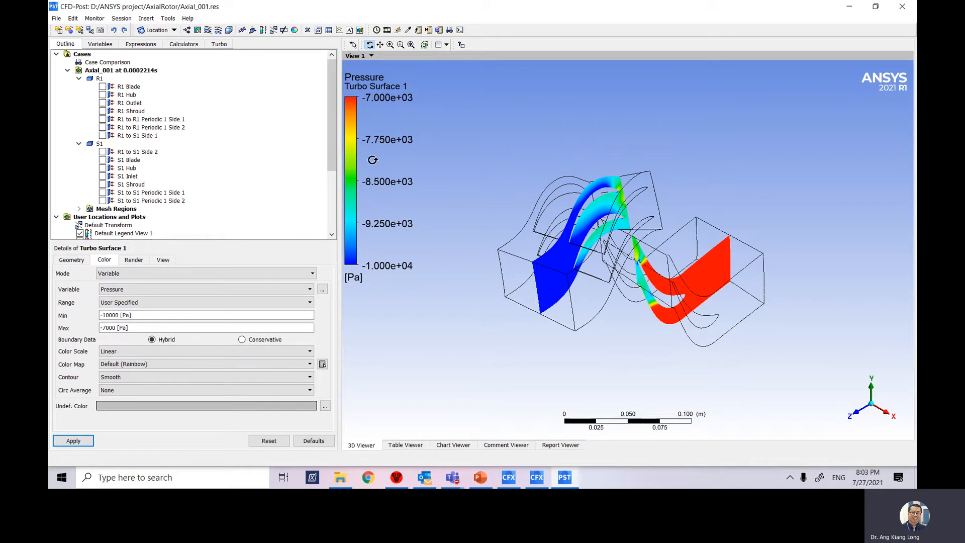
# Examine the pressure distribution on the turbo surface through the rotor and stator passages from several angles and distances
pyautogui.moveTo(639, 336)
pyautogui.mouseDown()
pyautogui.moveTo(561, 341)
pyautogui.moveTo(618, 330)
pyautogui.moveTo(624, 320)
pyautogui.moveTo(632, 349)
pyautogui.mouseUp()
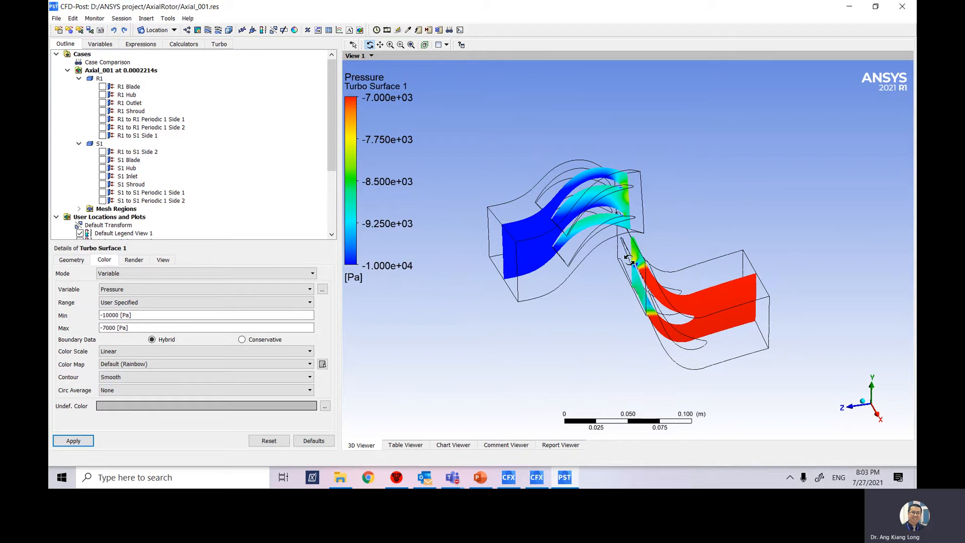
pyautogui.moveTo(552, 344)
pyautogui.mouseDown()
pyautogui.moveTo(535, 327)
pyautogui.moveTo(557, 322)
pyautogui.moveTo(545, 323)
pyautogui.moveTo(548, 361)
pyautogui.moveTo(617, 276)
pyautogui.mouseUp()
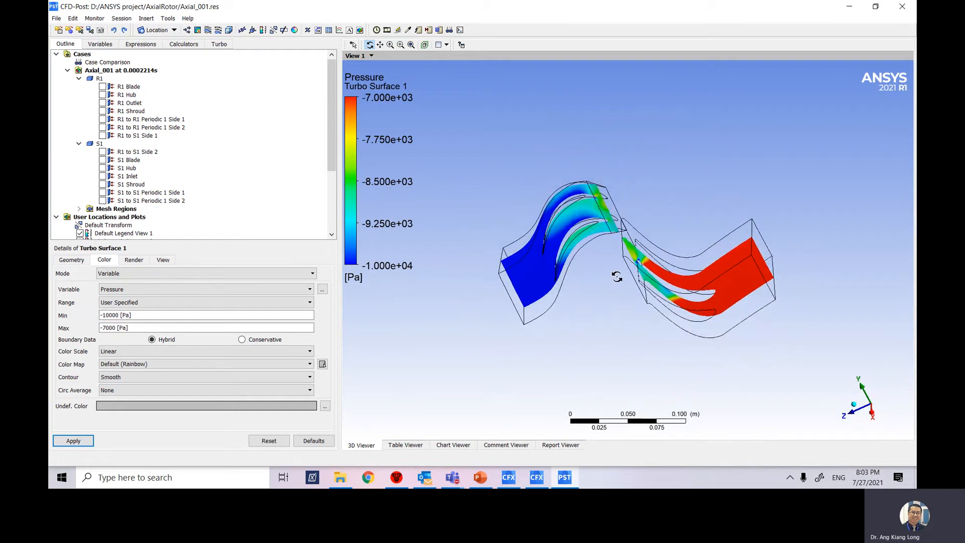
pyautogui.scroll(8, 617, 276)
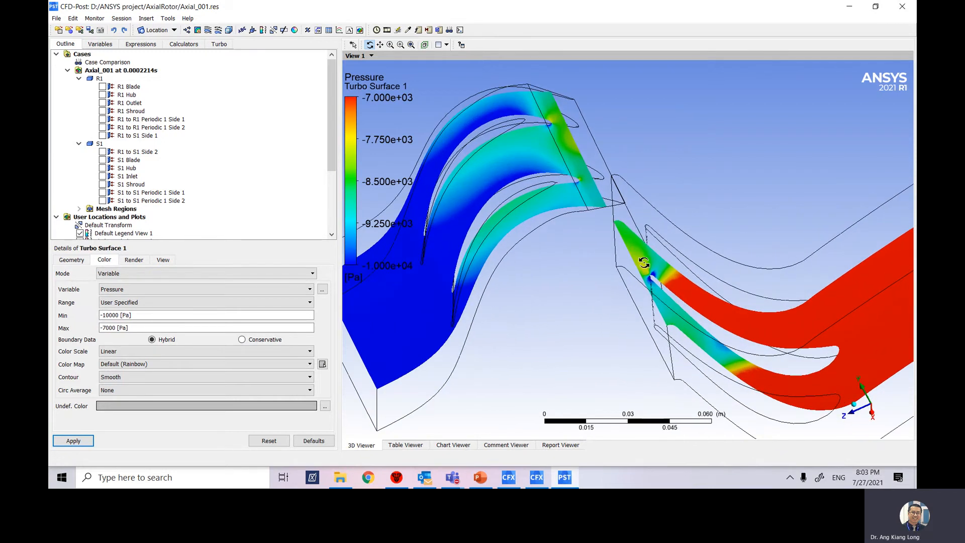
pyautogui.scroll(-8, 574, 295)
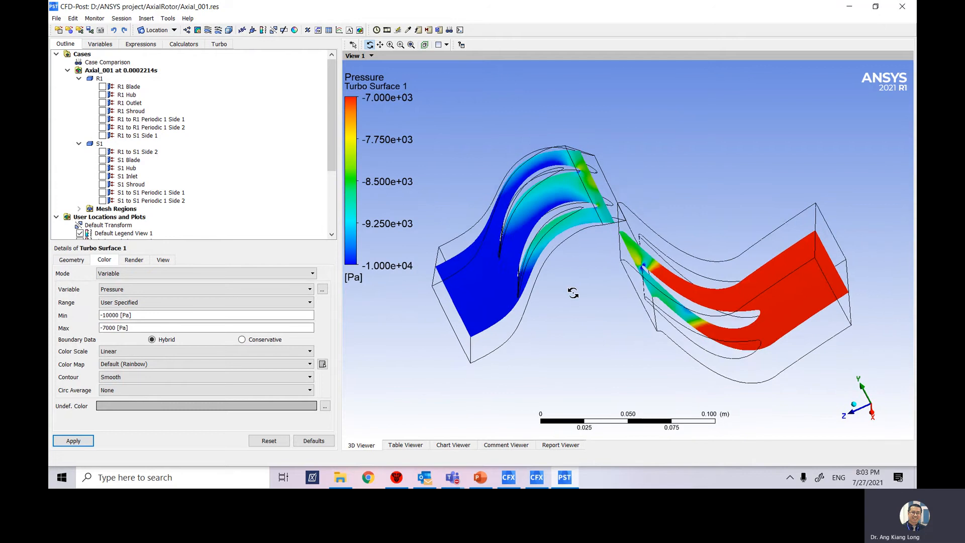
pyautogui.moveTo(573, 293); pyautogui.dragTo(594, 289)
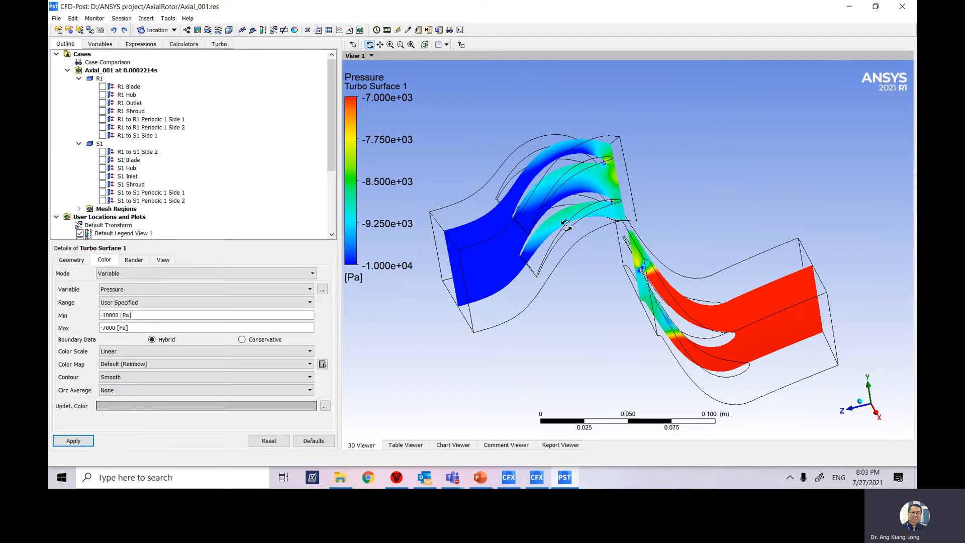
pyautogui.moveTo(553, 276); pyautogui.dragTo(520, 246)
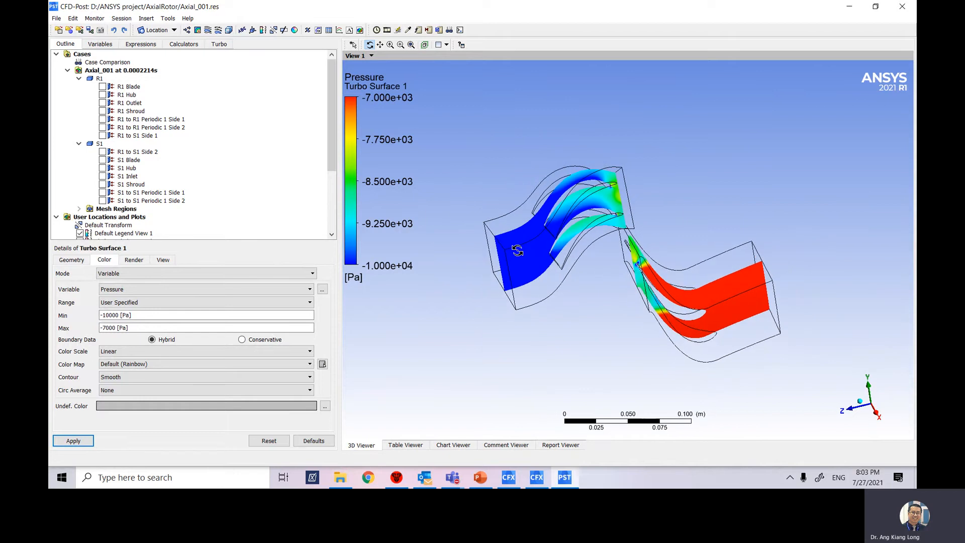
pyautogui.moveTo(475, 311); pyautogui.dragTo(484, 321)
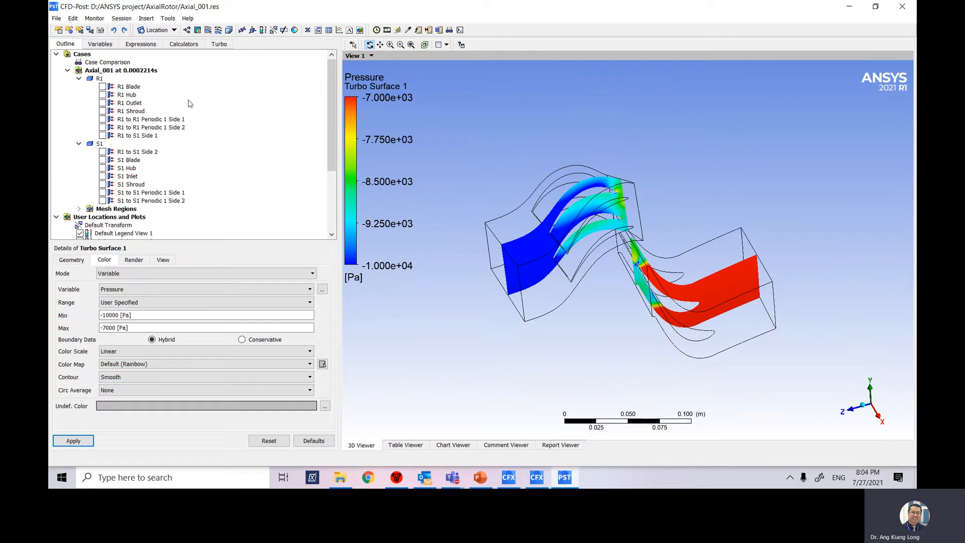
# Apply graphical instancing of 6 copies to domain R1 in the turbo 3D view and fit the model in the viewer
pyautogui.click(216, 44)
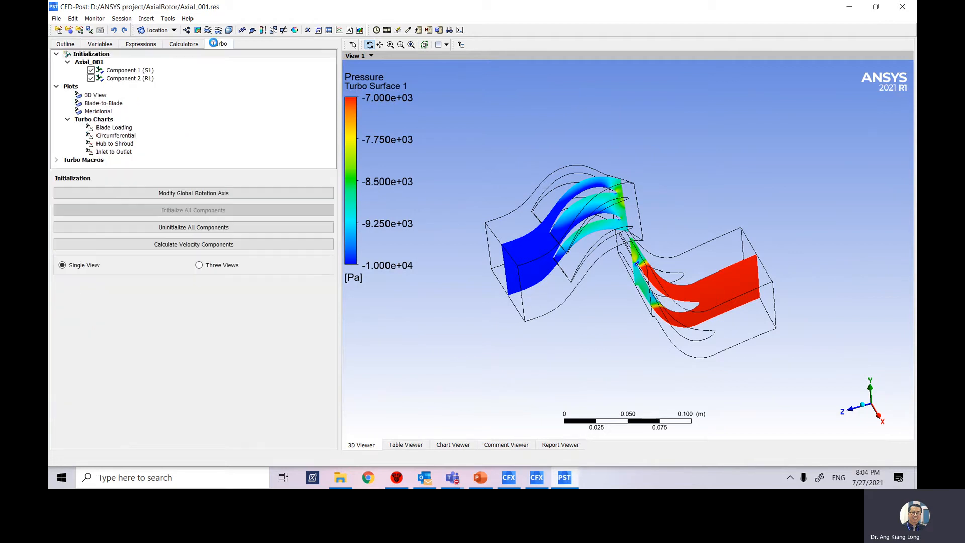
pyautogui.click(99, 96)
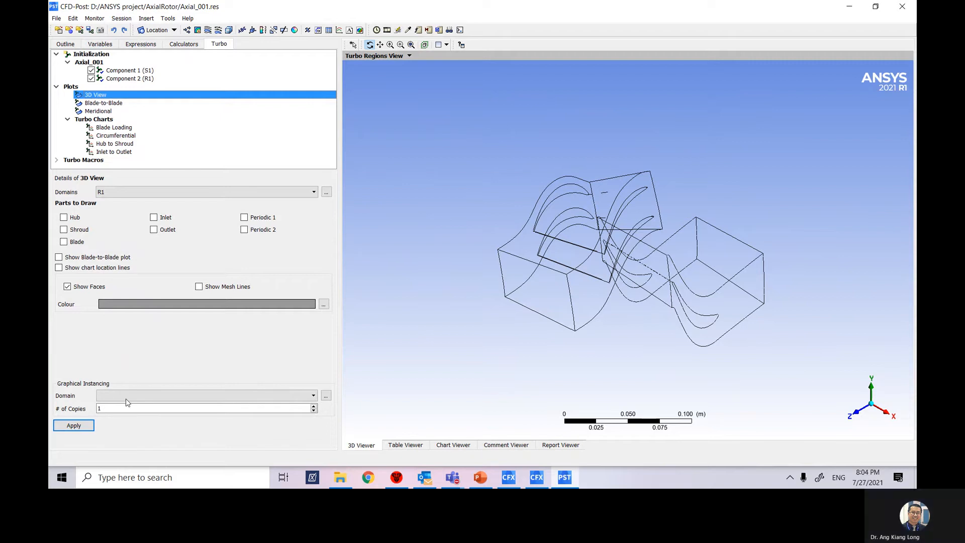
pyautogui.click(211, 396)
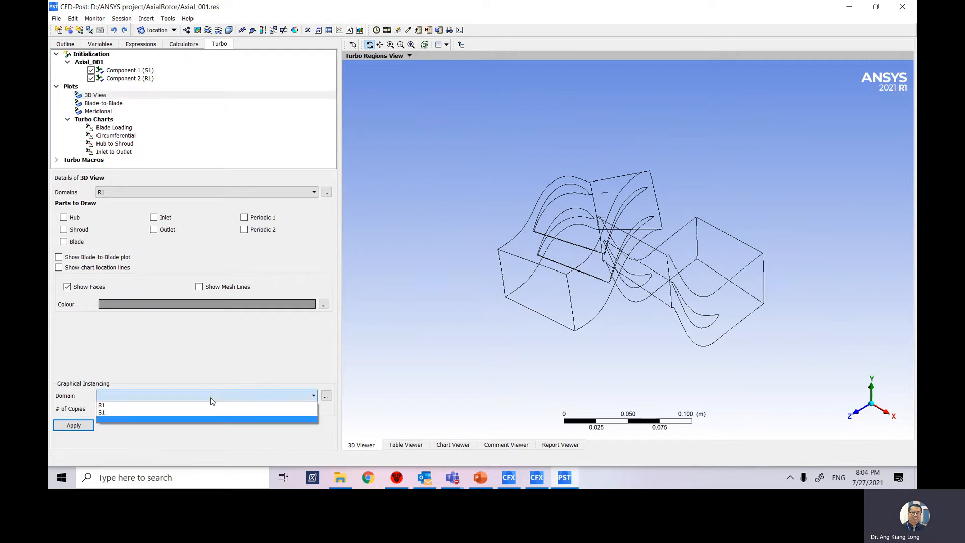
pyautogui.click(161, 406)
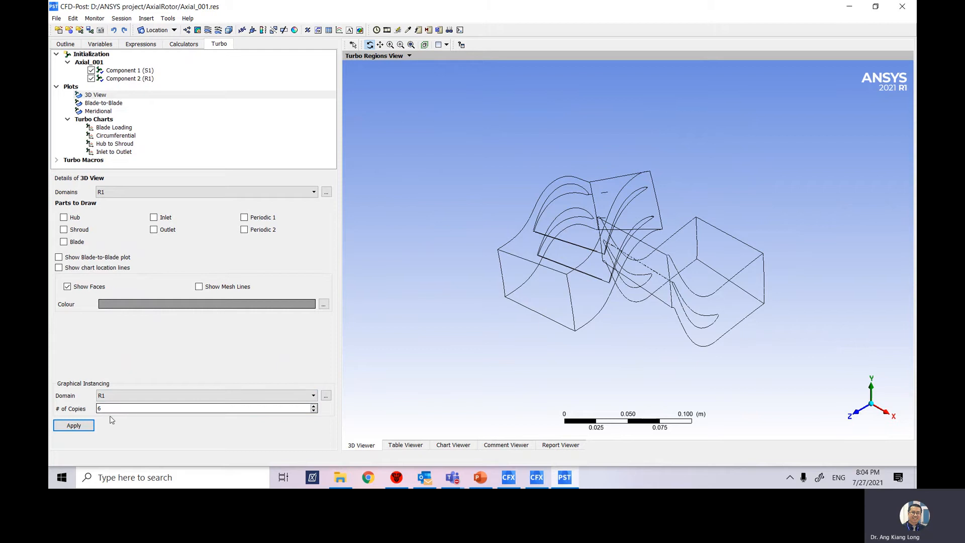
pyautogui.click(74, 426)
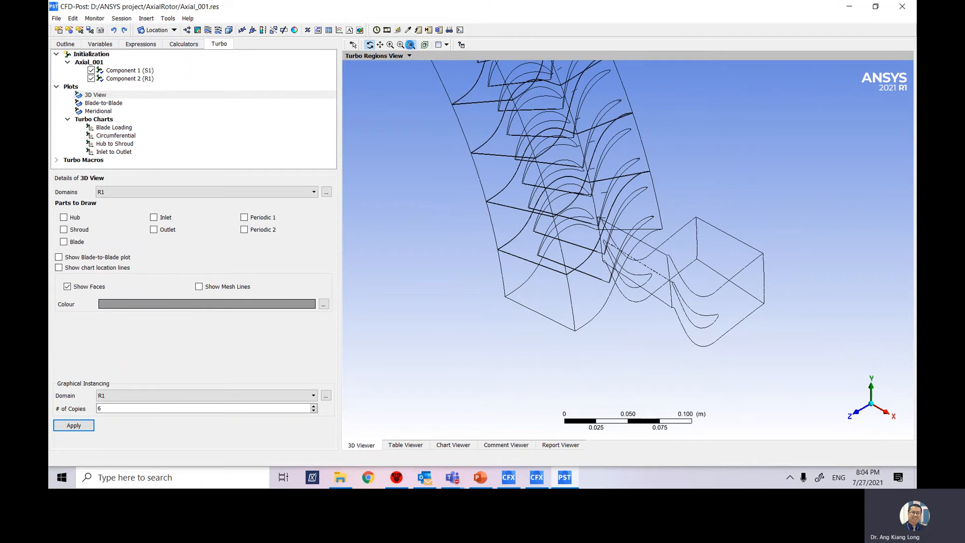
pyautogui.click(411, 45)
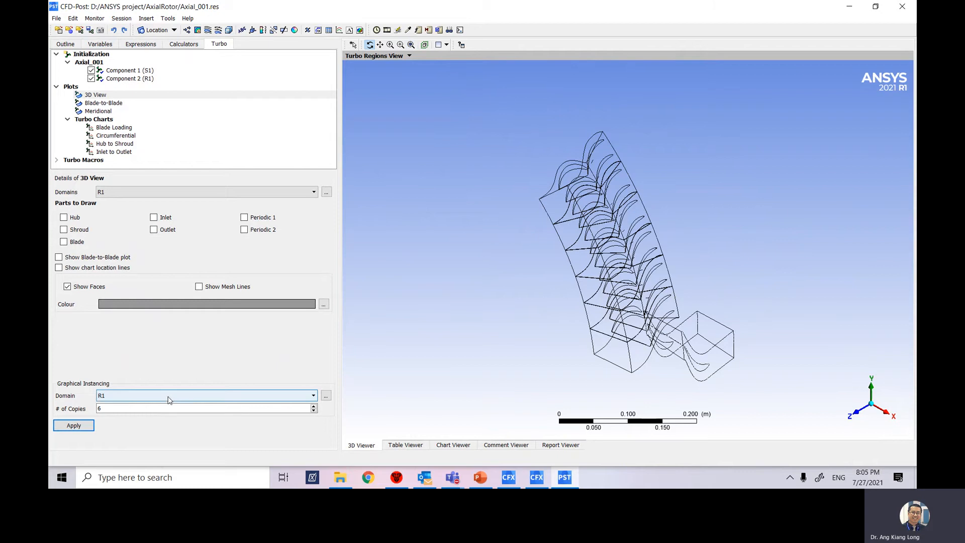
# Apply graphical instancing of 6 copies to domain S1 in the turbo 3D view
pyautogui.click(116, 396)
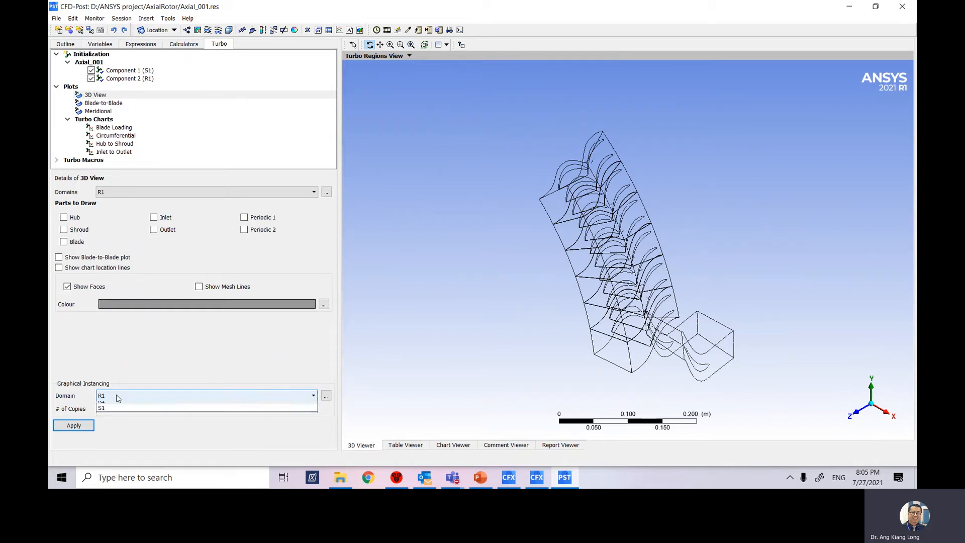
pyautogui.click(116, 412)
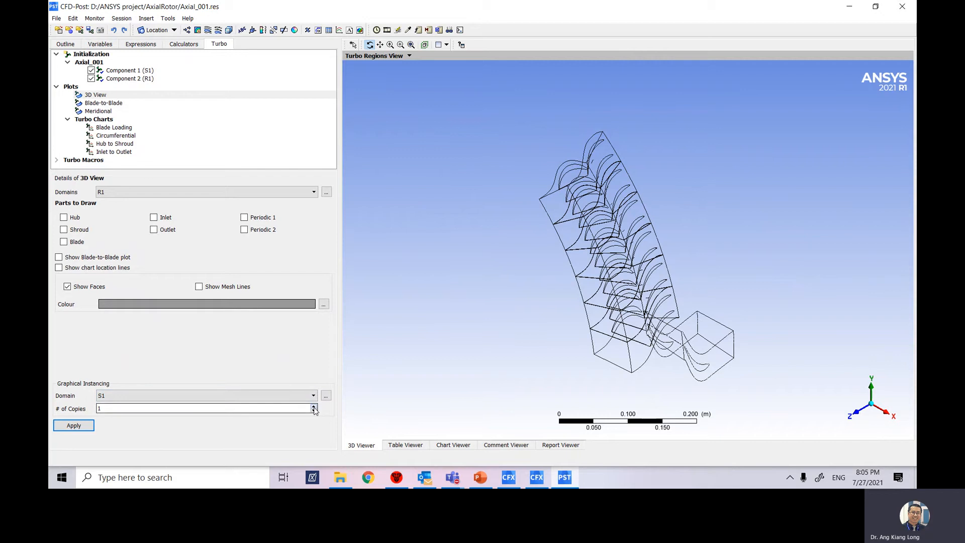
pyautogui.click(84, 425)
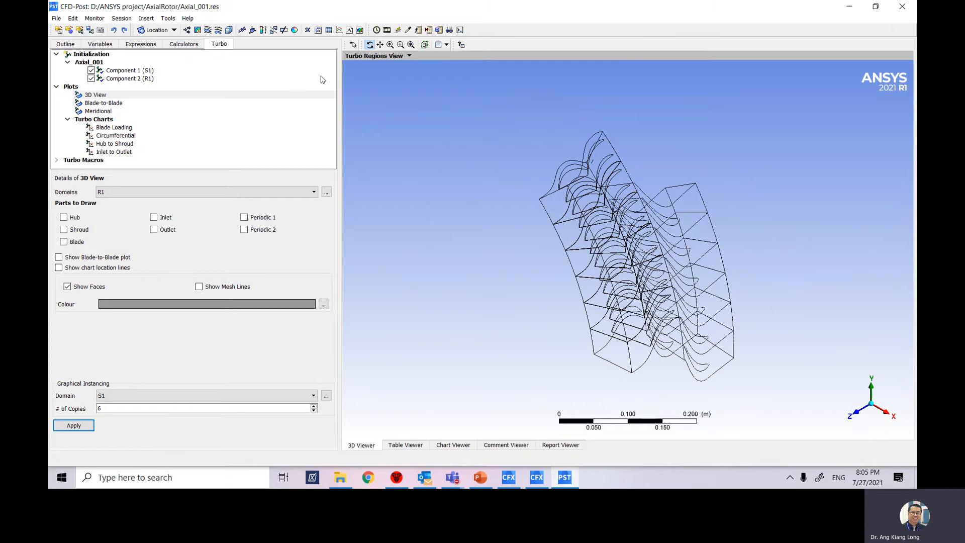
# Return to the pressure-coloured turbo surface and examine the replicated rotor and stator passages from several angles
pyautogui.click(66, 46)
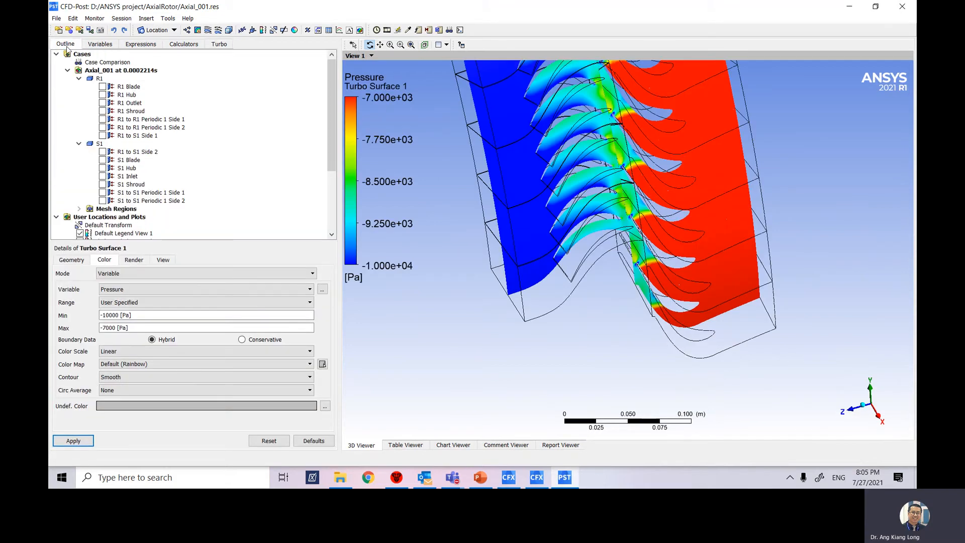
pyautogui.click(411, 44)
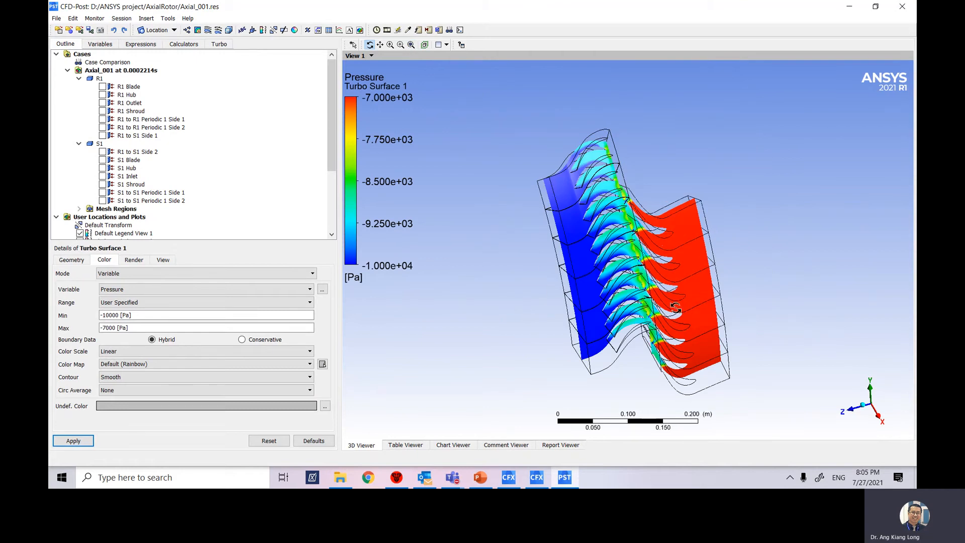
pyautogui.moveTo(750, 266); pyautogui.dragTo(691, 290)
pyautogui.moveTo(716, 288); pyautogui.dragTo(694, 289)
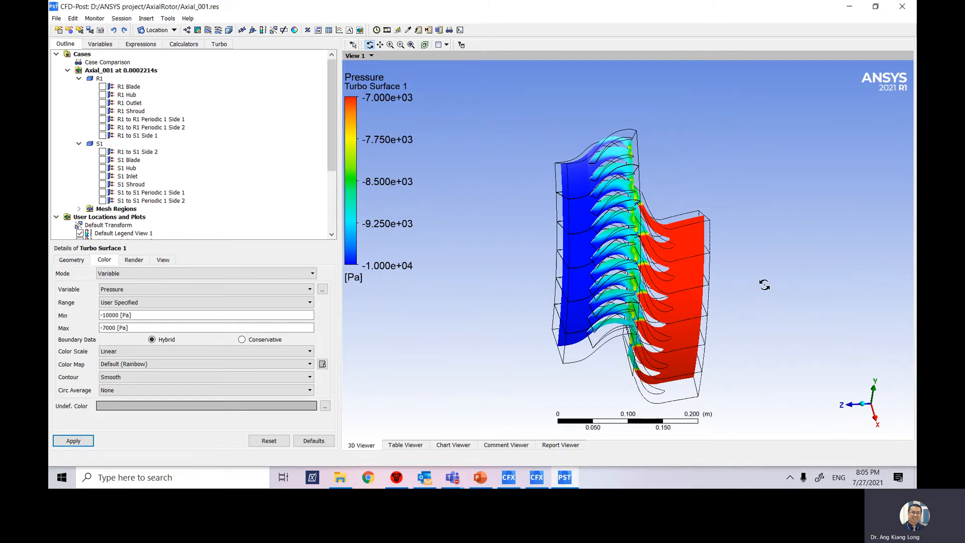
pyautogui.moveTo(764, 285); pyautogui.dragTo(757, 282)
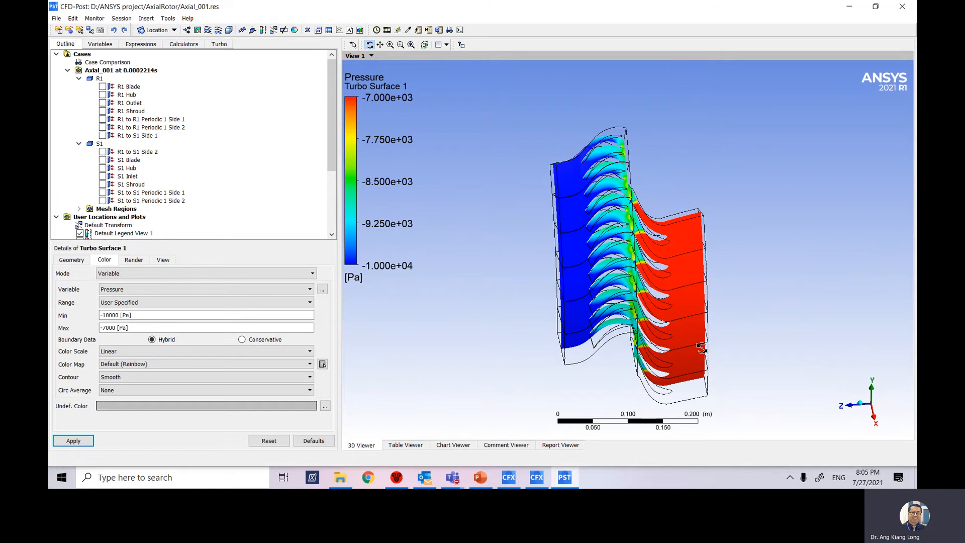
pyautogui.moveTo(763, 277)
pyautogui.mouseDown()
pyautogui.moveTo(761, 293)
pyautogui.moveTo(762, 272)
pyautogui.mouseUp()
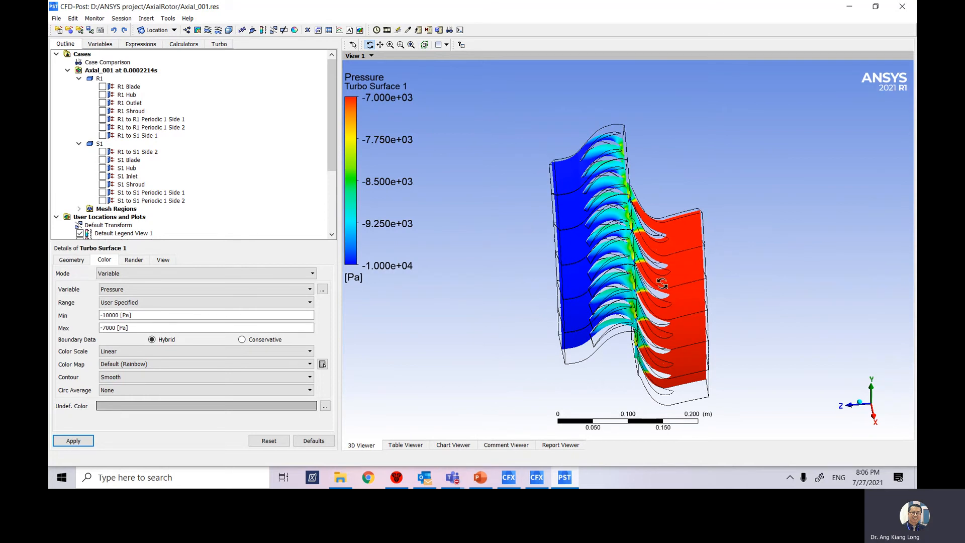
pyautogui.moveTo(759, 242)
pyautogui.mouseDown()
pyautogui.moveTo(776, 263)
pyautogui.moveTo(767, 244)
pyautogui.mouseUp()
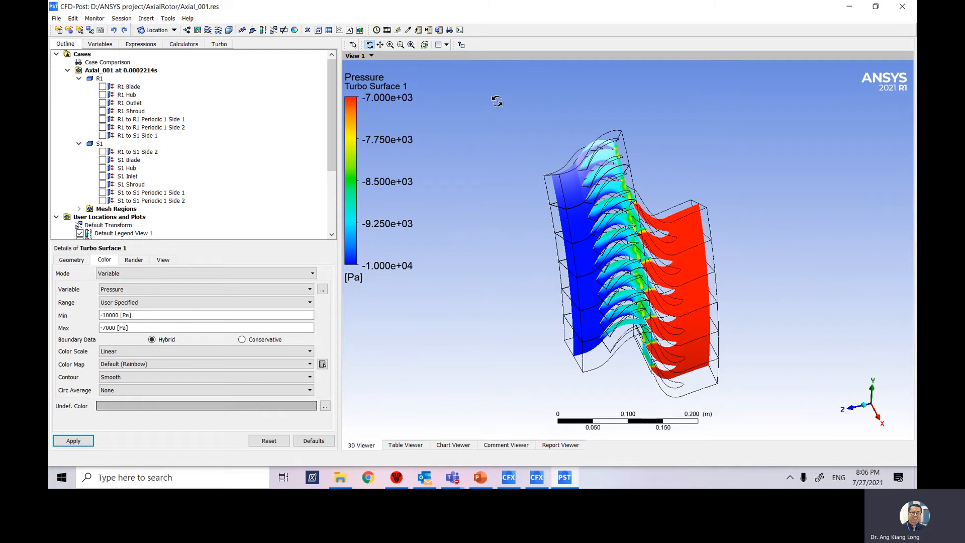
# Load the partial results of timestep 35 at time 0 s for the Axial_001 case and close the timestep list
pyautogui.click(376, 30)
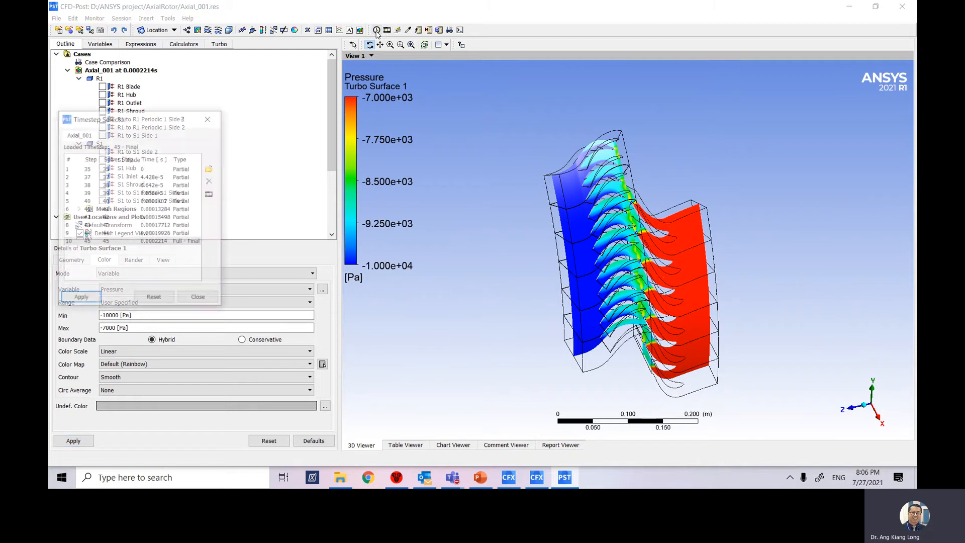
pyautogui.moveTo(154, 123); pyautogui.dragTo(366, 85)
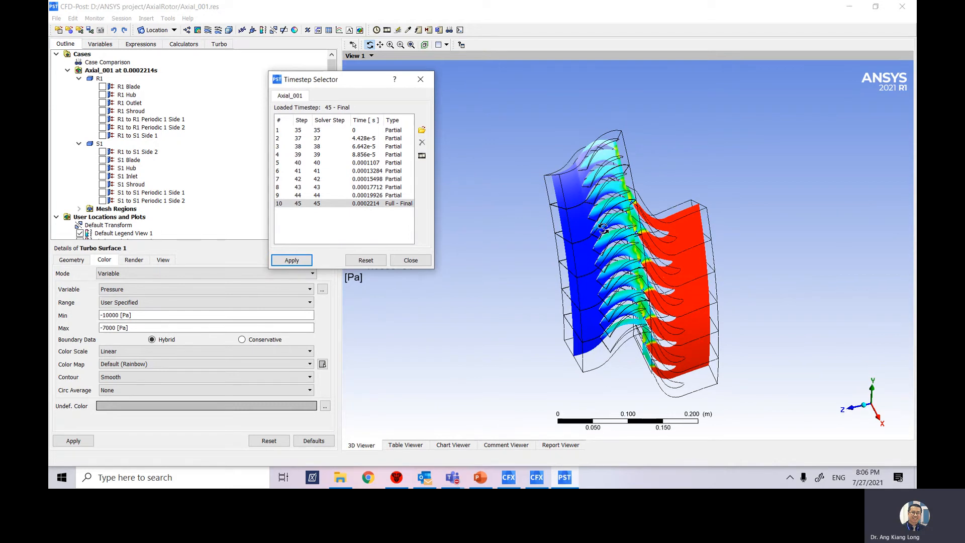
pyautogui.click(303, 132)
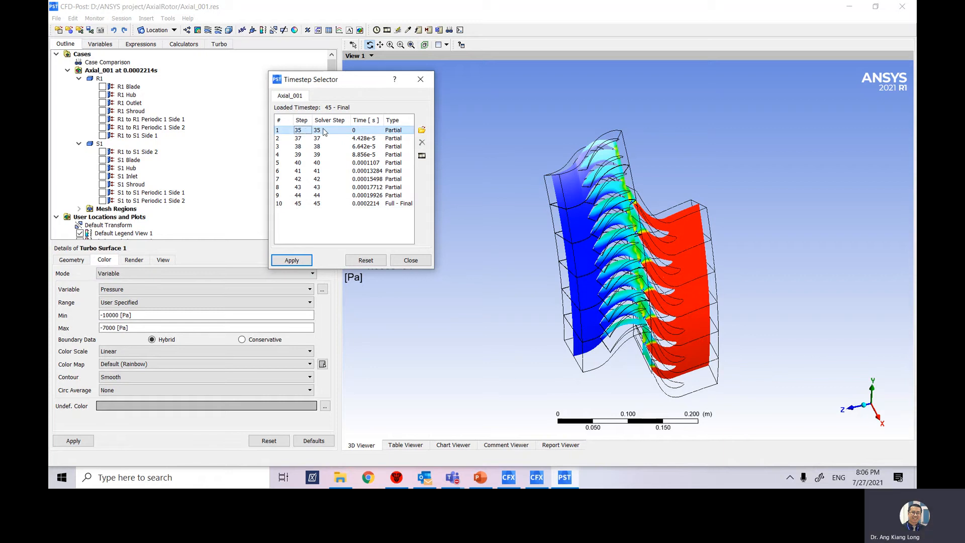
pyautogui.doubleClick(325, 131)
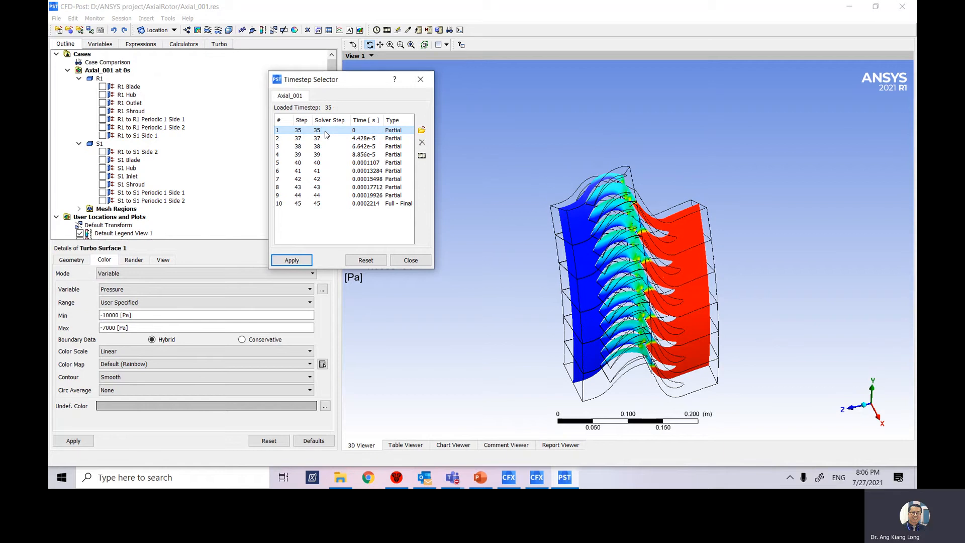
pyautogui.click(317, 130)
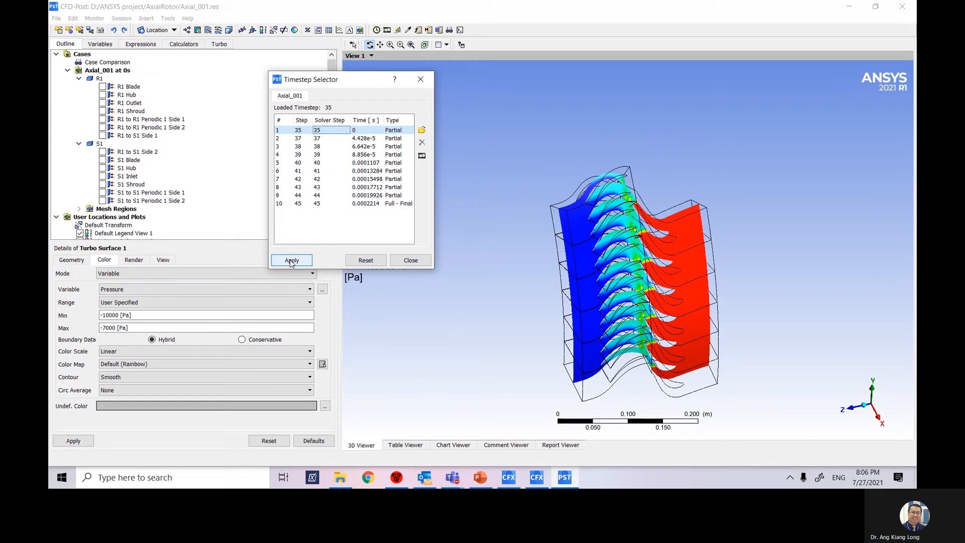
pyautogui.click(368, 131)
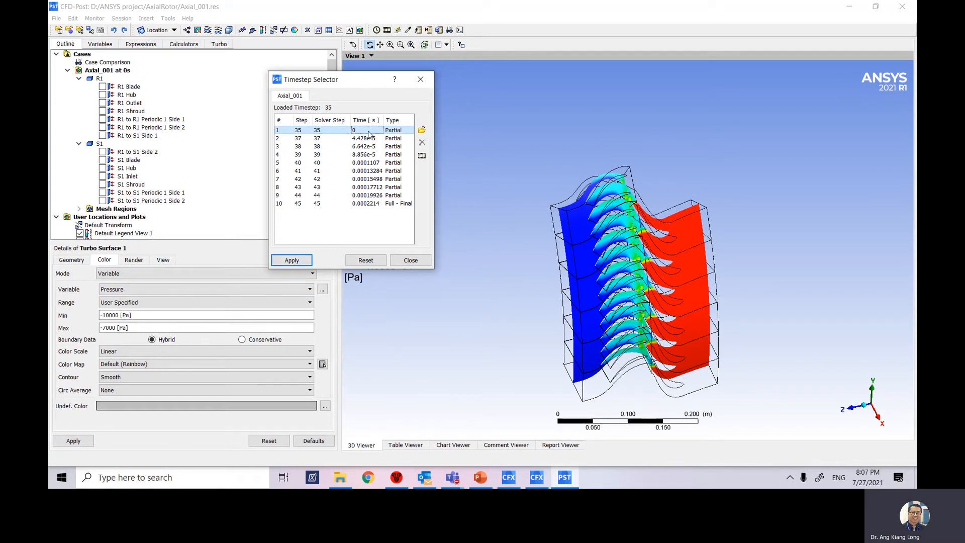
pyautogui.click(292, 260)
pyautogui.click(412, 261)
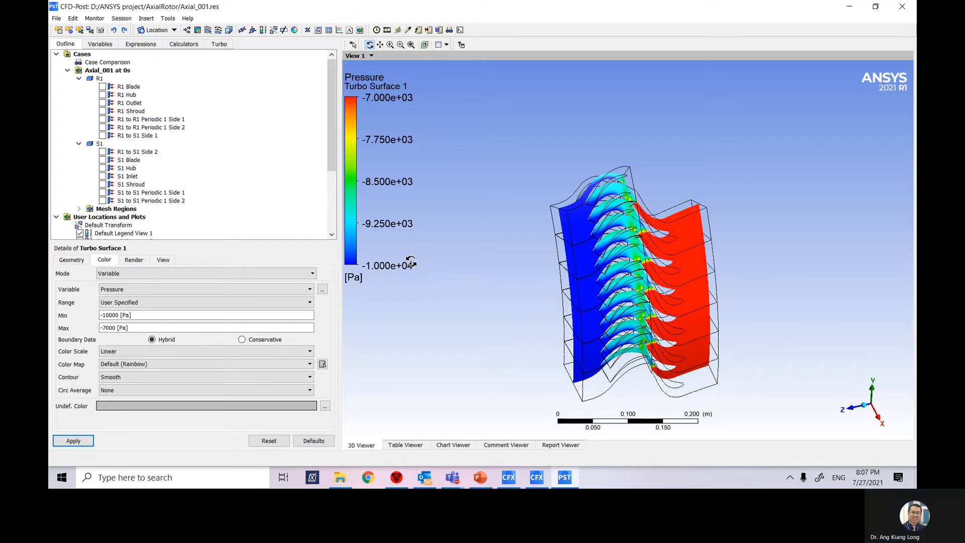
# Examine the replicated pressure-coloured turbo surface with the wireframe hidden and shown, from several viewing angles
pyautogui.scroll(-3, 145, 185)
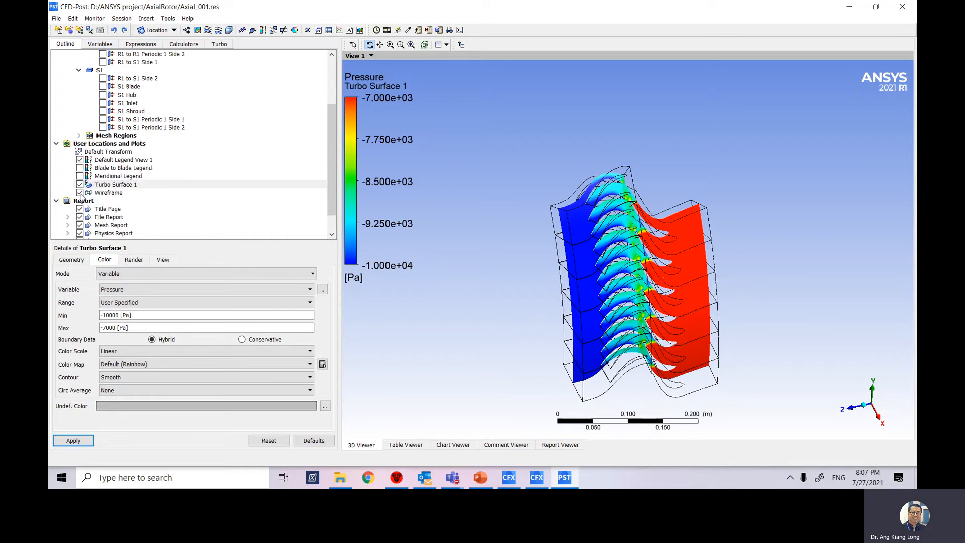
pyautogui.click(80, 194)
pyautogui.click(80, 193)
pyautogui.click(80, 193)
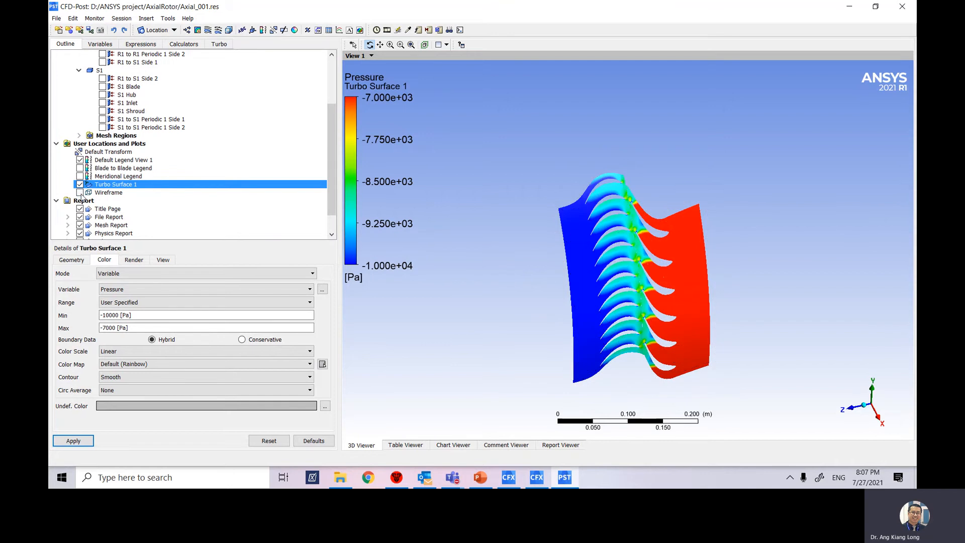
pyautogui.click(80, 193)
pyautogui.moveTo(505, 260)
pyautogui.mouseDown()
pyautogui.moveTo(528, 297)
pyautogui.moveTo(508, 274)
pyautogui.mouseUp()
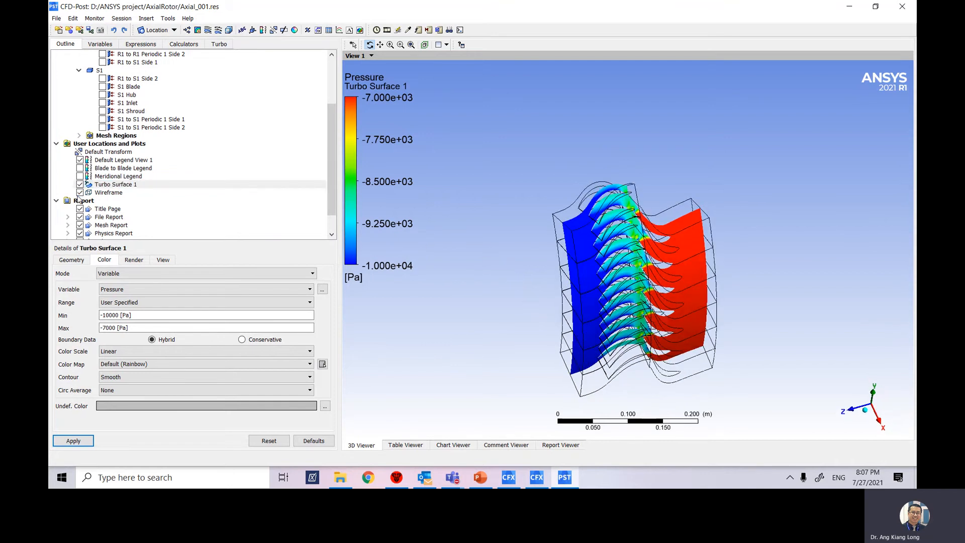
pyautogui.click(80, 192)
pyautogui.click(80, 193)
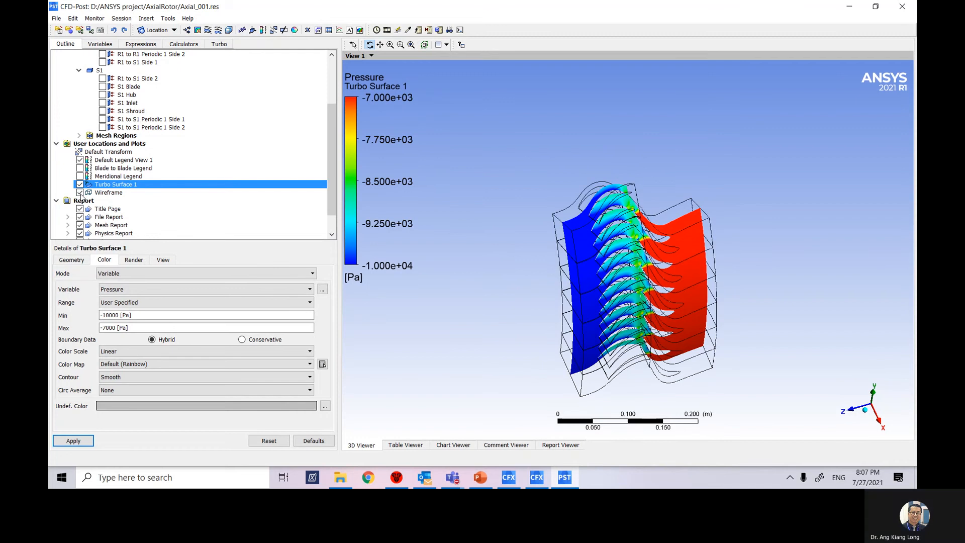
pyautogui.moveTo(527, 274); pyautogui.dragTo(523, 241)
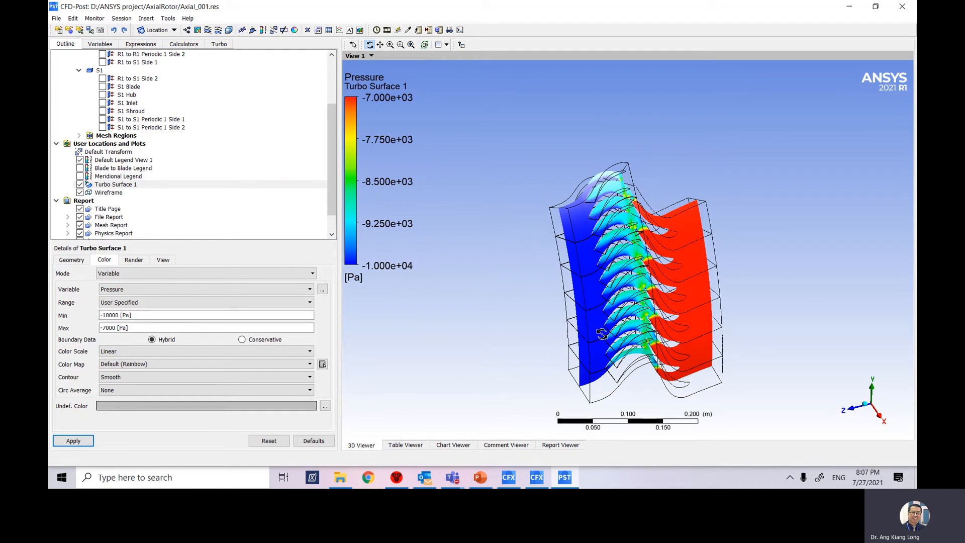
pyautogui.moveTo(487, 303); pyautogui.dragTo(559, 302)
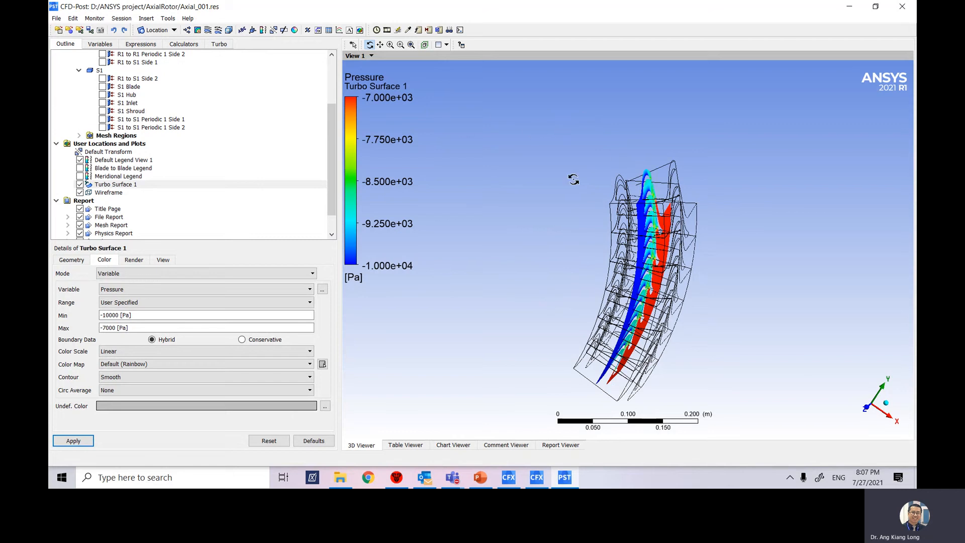
pyautogui.moveTo(576, 262); pyautogui.dragTo(534, 244)
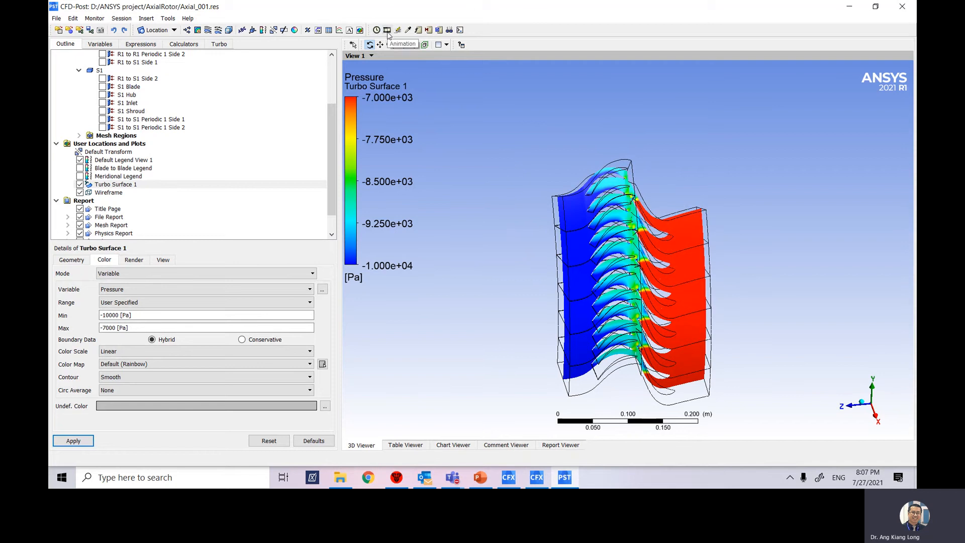
# Set up a keyframe animation and add a first keyframe for the loaded initial timestep, with 9 frames
pyautogui.click(387, 31)
pyautogui.moveTo(146, 82); pyautogui.dragTo(304, 76)
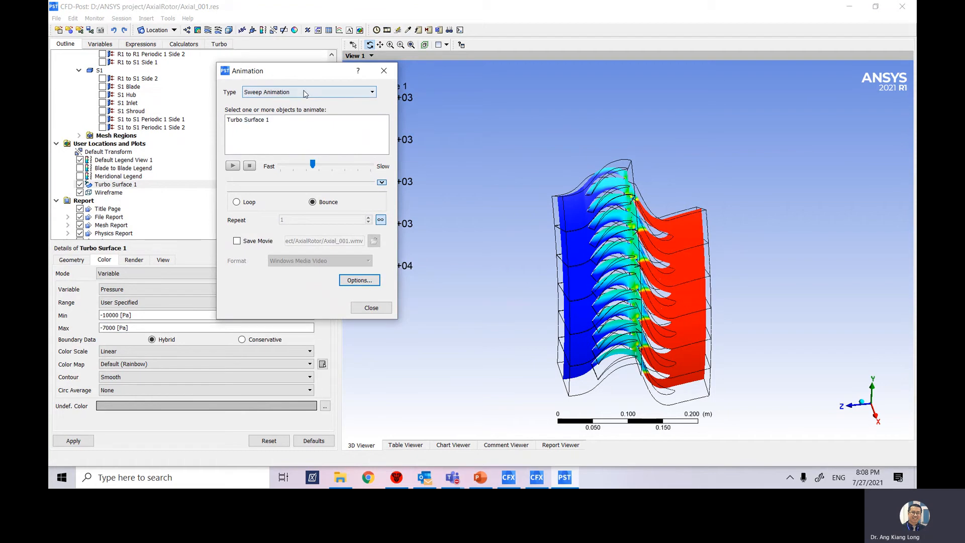
pyautogui.click(282, 94)
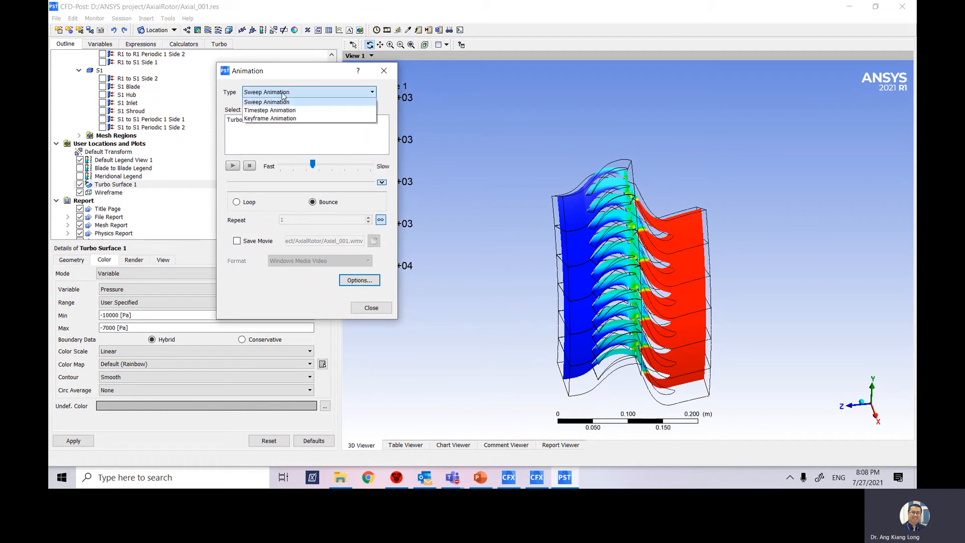
pyautogui.click(279, 119)
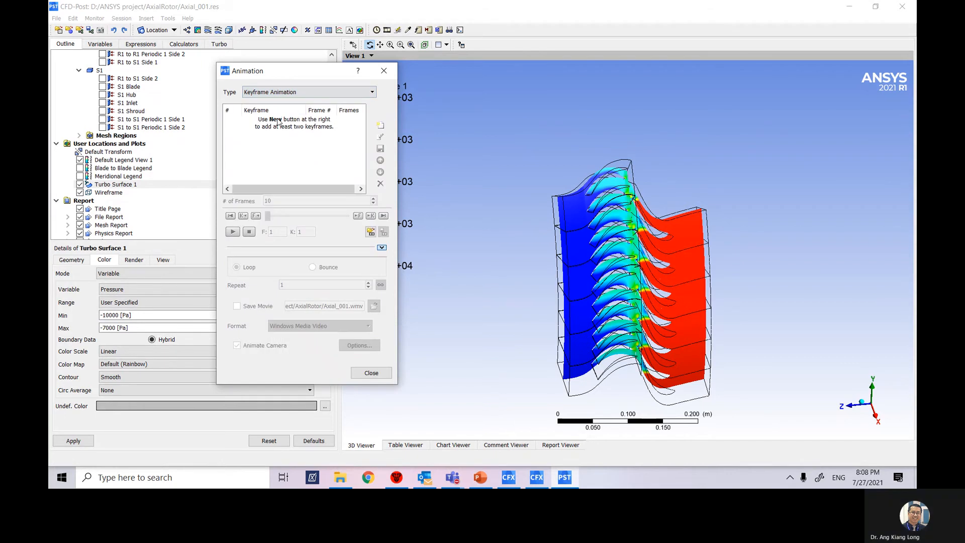
pyautogui.click(380, 127)
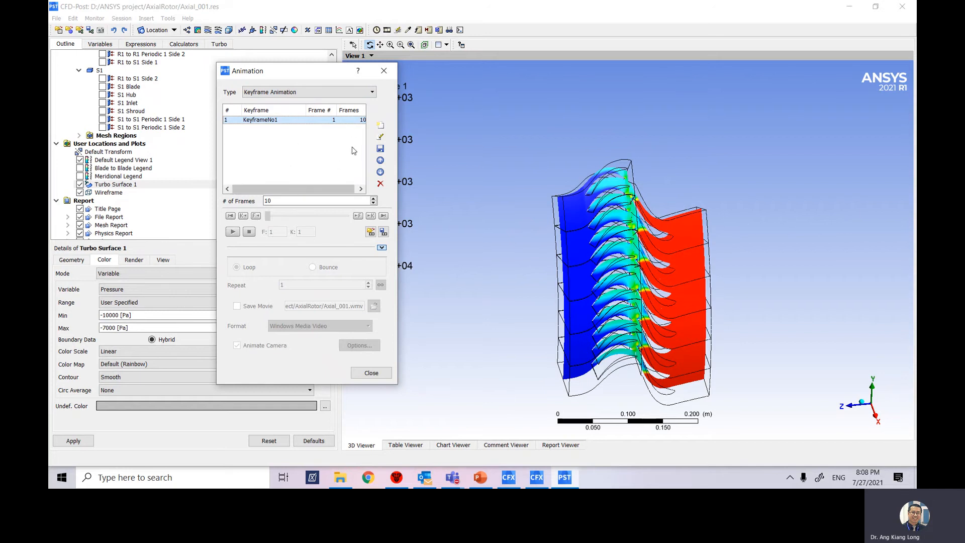
pyautogui.click(374, 204)
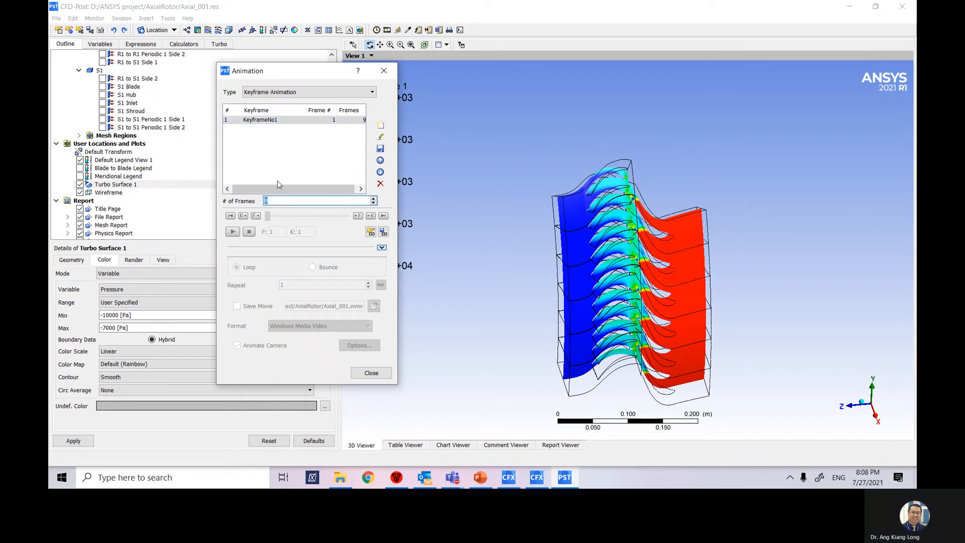
pyautogui.click(305, 174)
# Load the final timestep 45 and add it as the second keyframe of the animation
pyautogui.moveTo(360, 77); pyautogui.dragTo(474, 78)
pyautogui.click(377, 30)
pyautogui.click(433, 202)
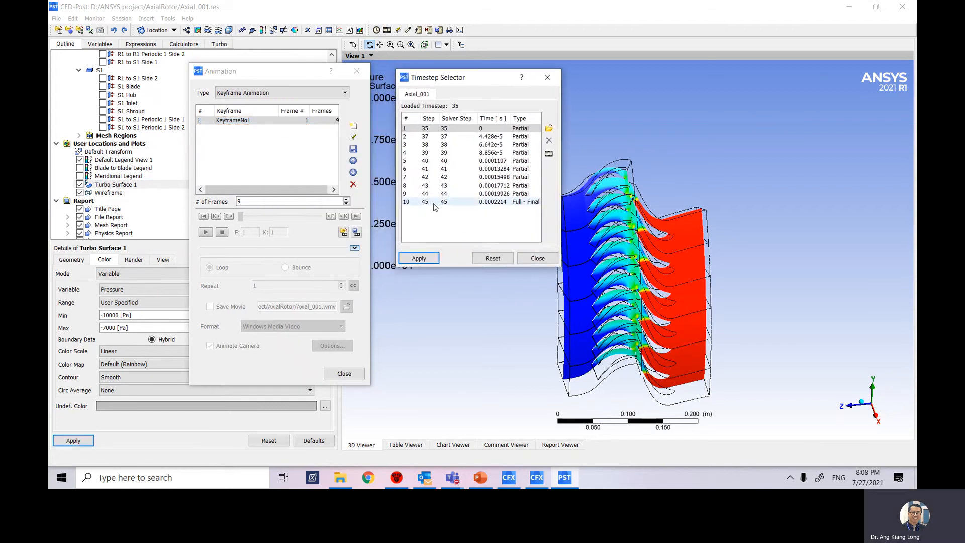
pyautogui.click(462, 202)
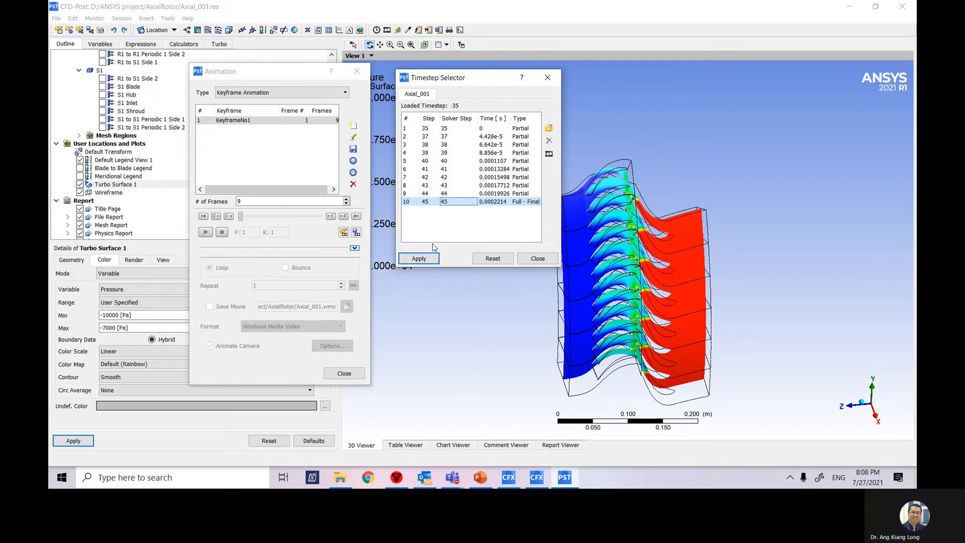
pyautogui.click(425, 259)
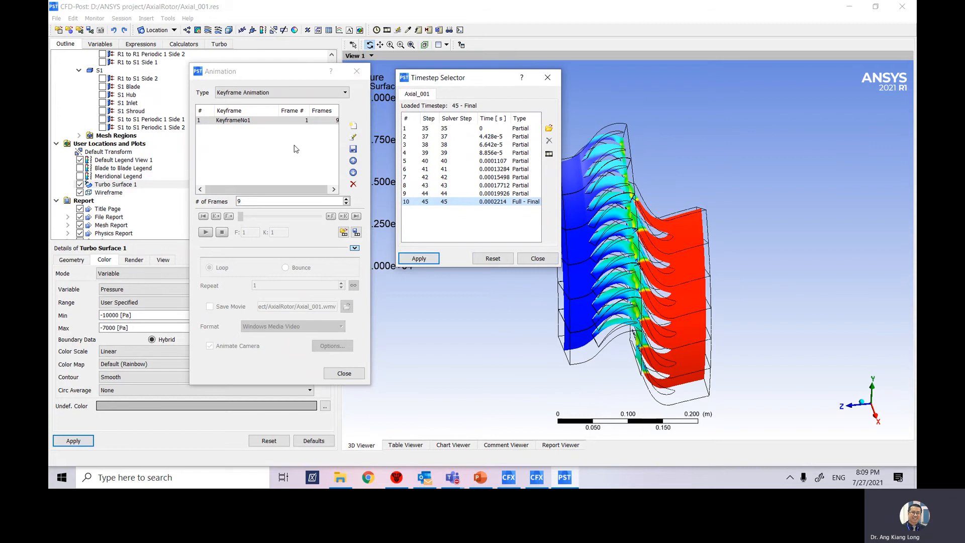
pyautogui.click(357, 111)
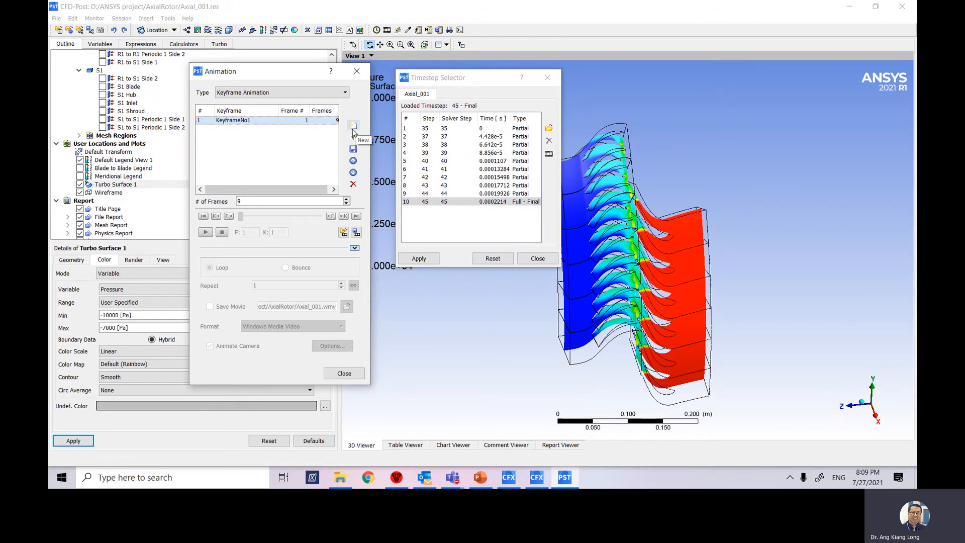
pyautogui.click(354, 127)
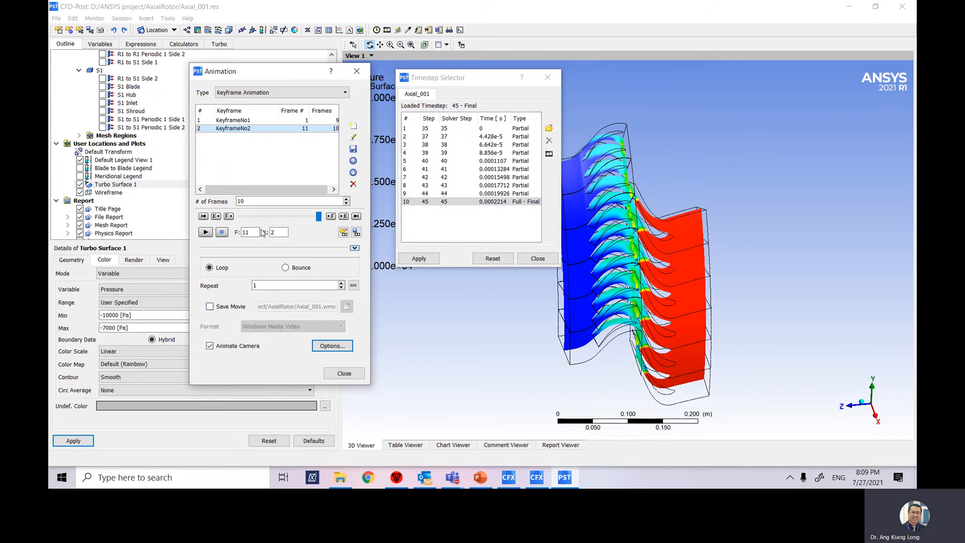
# Set the animation's transient case option to TimeValue Interpolation
pyautogui.click(332, 346)
pyautogui.moveTo(502, 112); pyautogui.dragTo(709, 92)
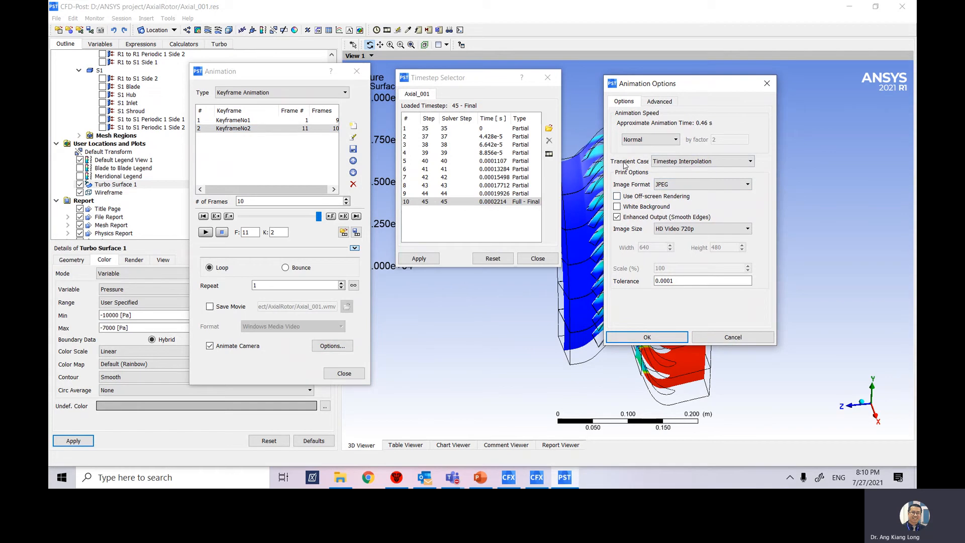
pyautogui.click(697, 162)
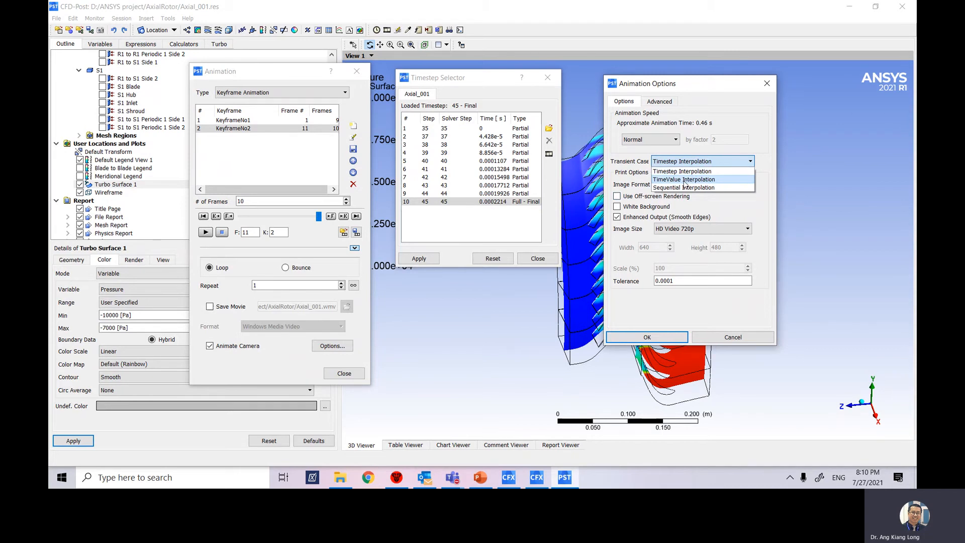
pyautogui.click(691, 180)
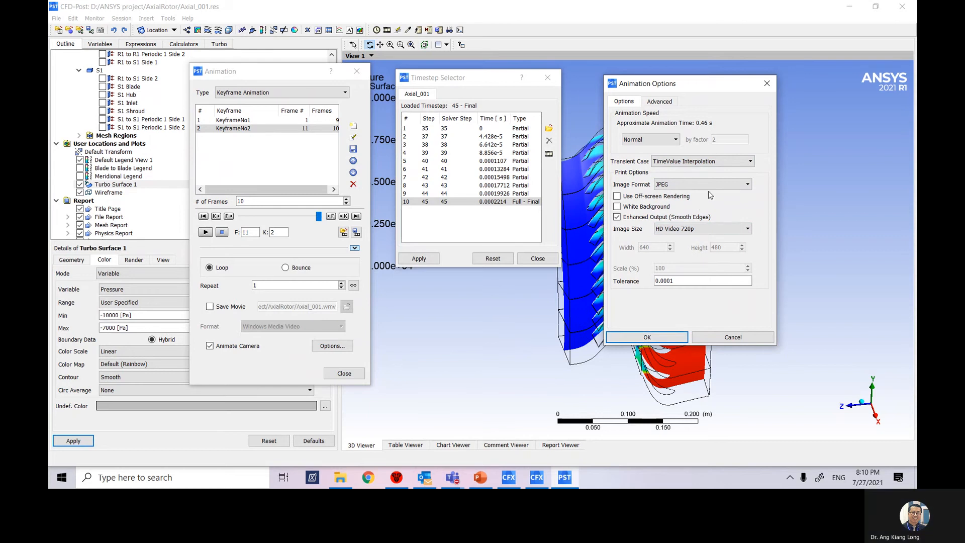
pyautogui.click(649, 337)
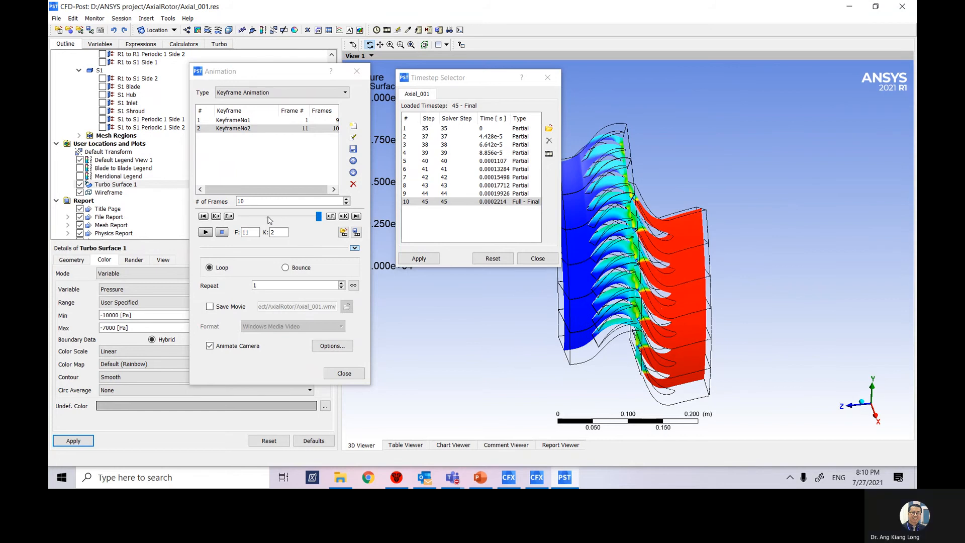
# Enable saving the animation as a movie named Axial_001 in the AxialRotor project folder, using the MPEG1 format
pyautogui.click(211, 306)
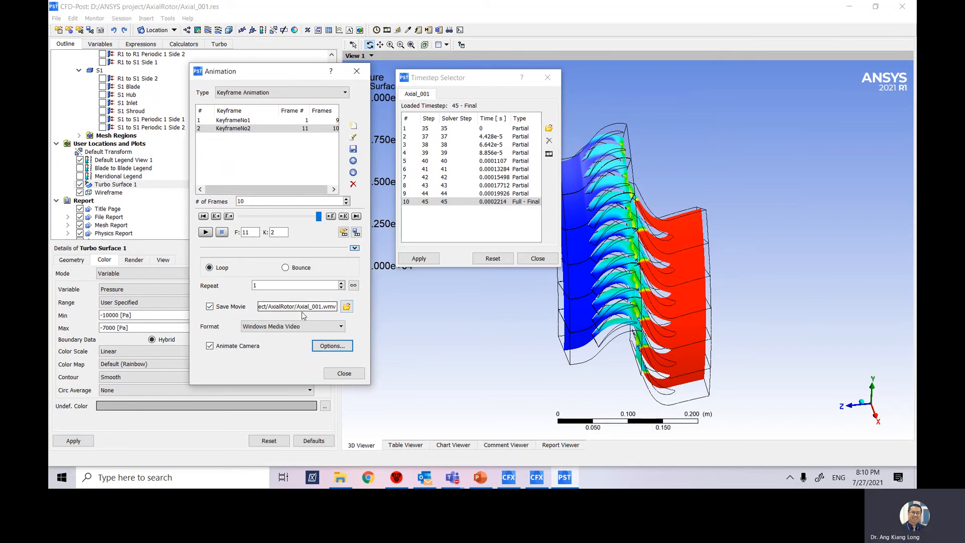
pyautogui.click(346, 307)
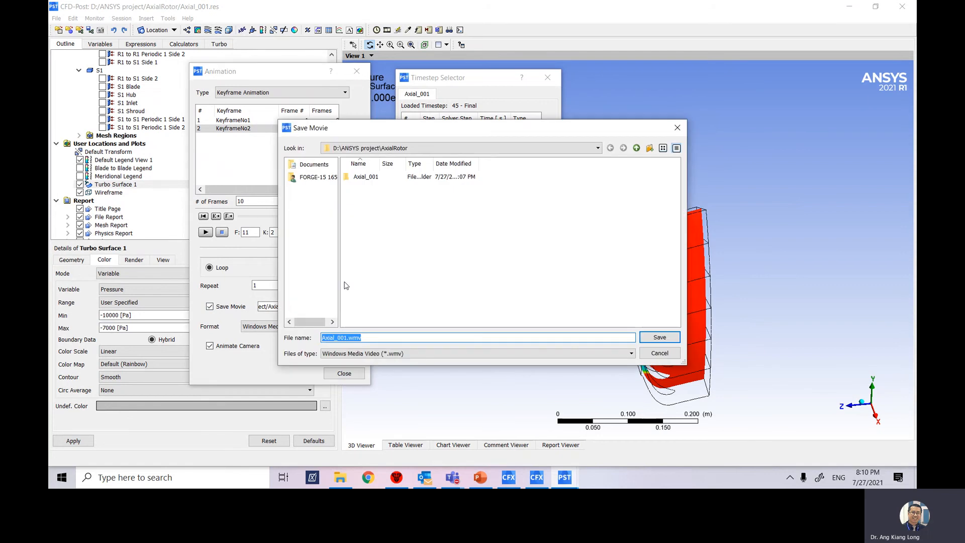
pyautogui.click(656, 338)
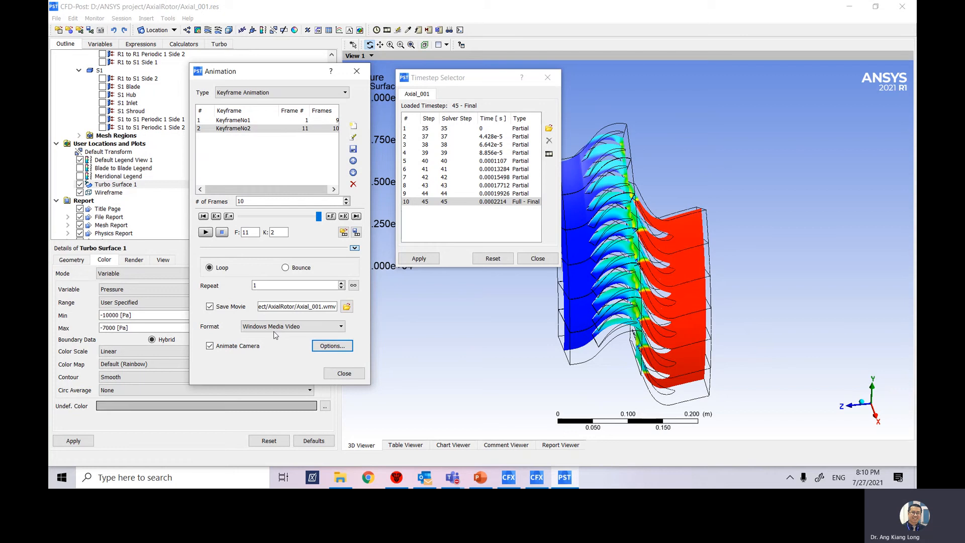
pyautogui.click(280, 328)
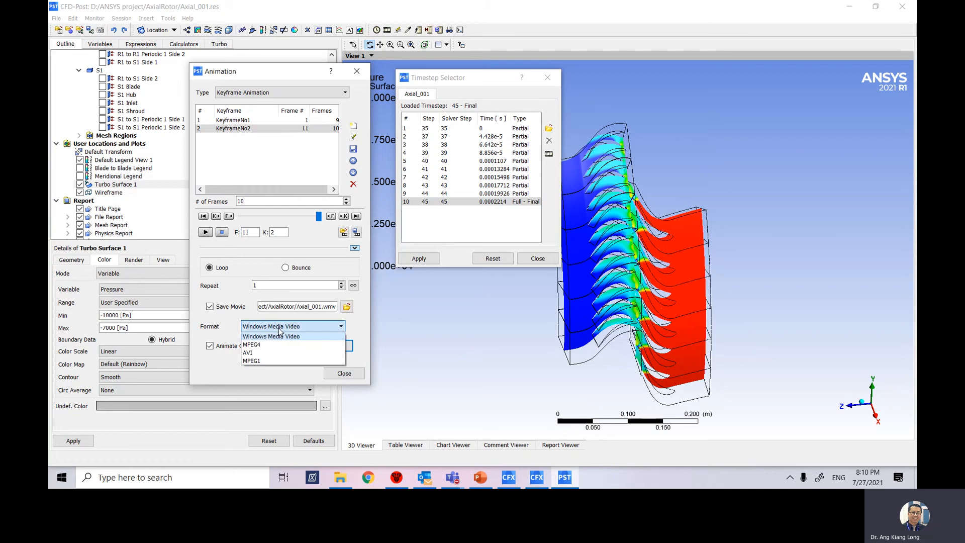
pyautogui.click(266, 361)
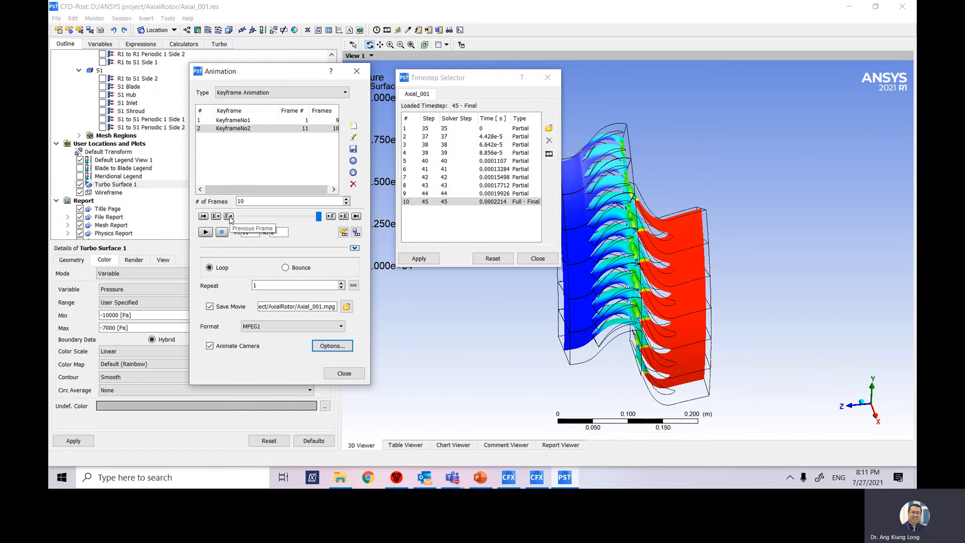
# Rewind the keyframe animation to frame 1 and close the timestep list
pyautogui.moveTo(318, 217); pyautogui.dragTo(238, 218)
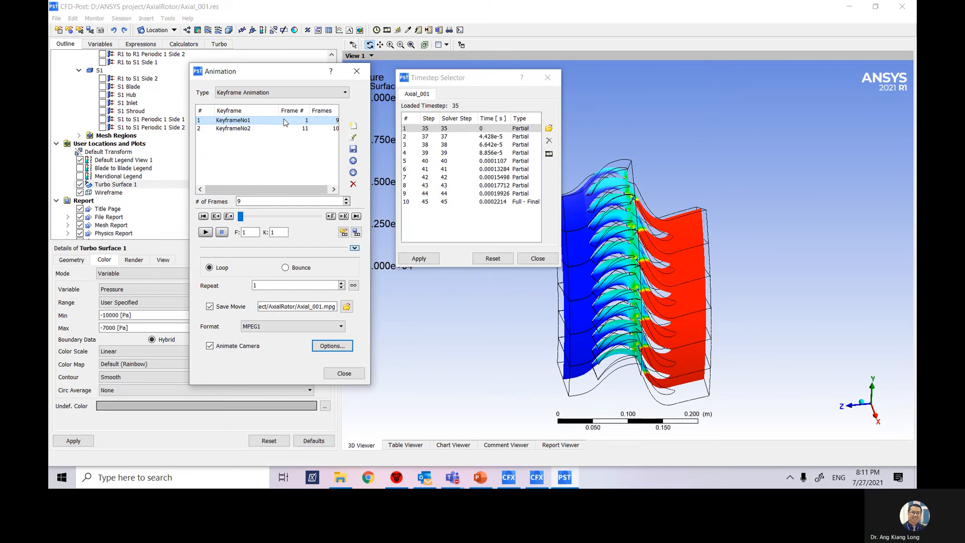
pyautogui.click(550, 85)
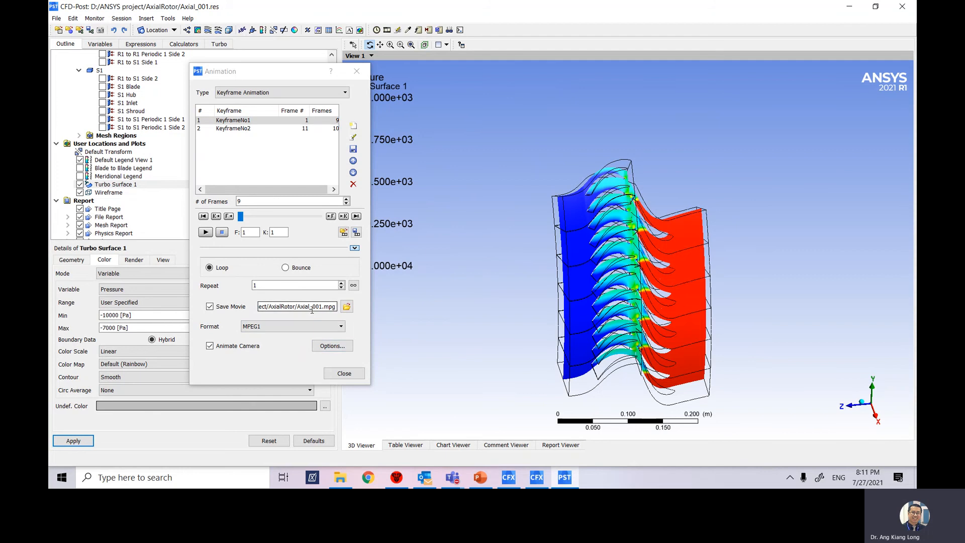
# Play the keyframe animation from its first frame to record the Axial_001 movie
pyautogui.click(206, 233)
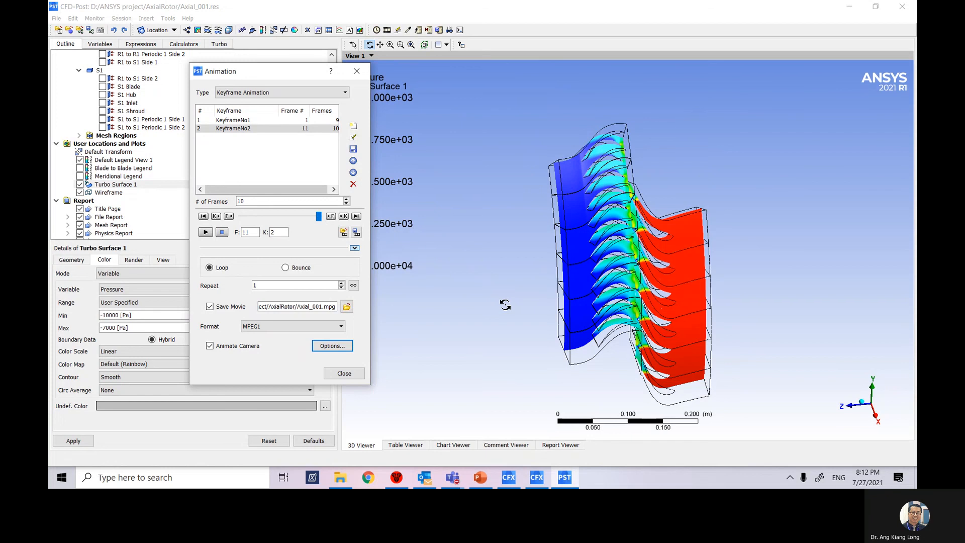
# Switch to File Explorer, play the Axial_001 movie from the ANSYS project's AxialRotor folder, and close the media player
pyautogui.click(346, 479)
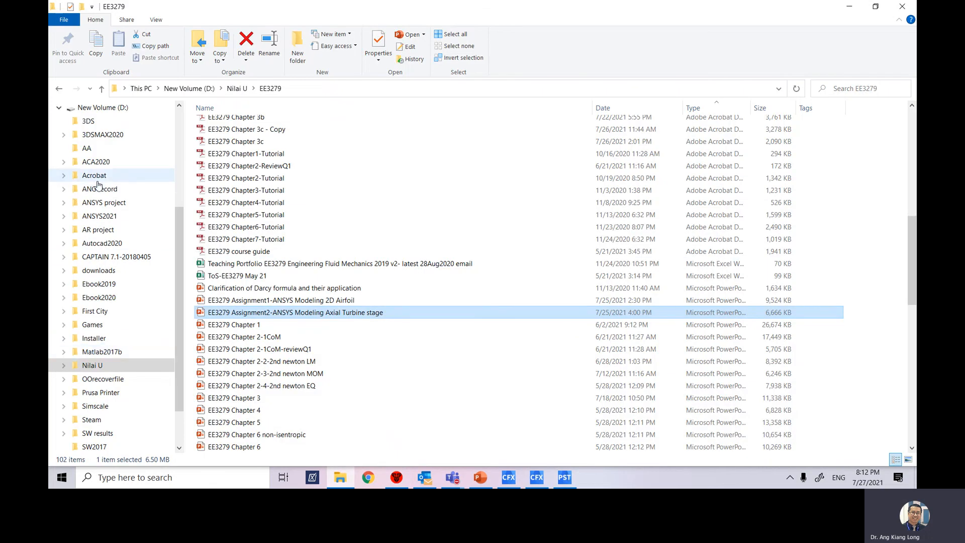
pyautogui.click(115, 205)
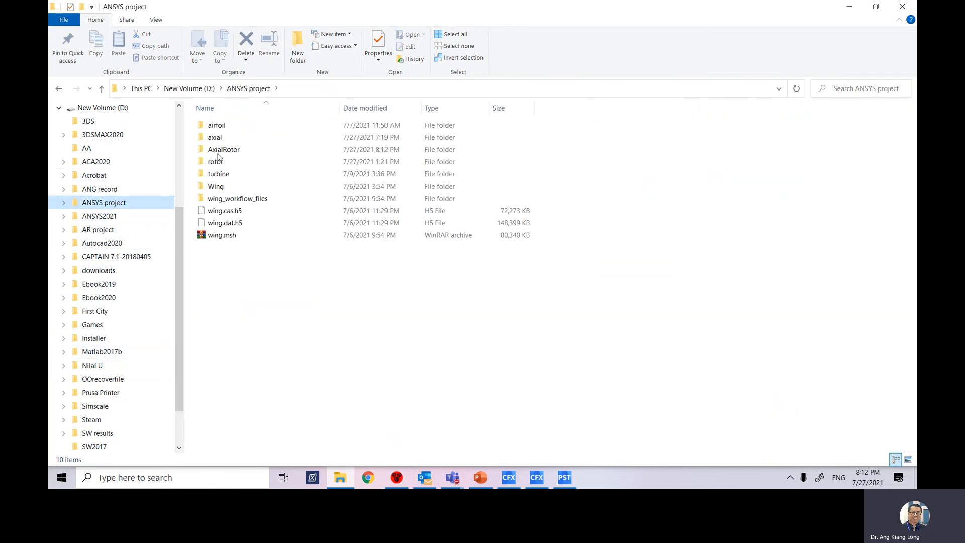
pyautogui.doubleClick(259, 150)
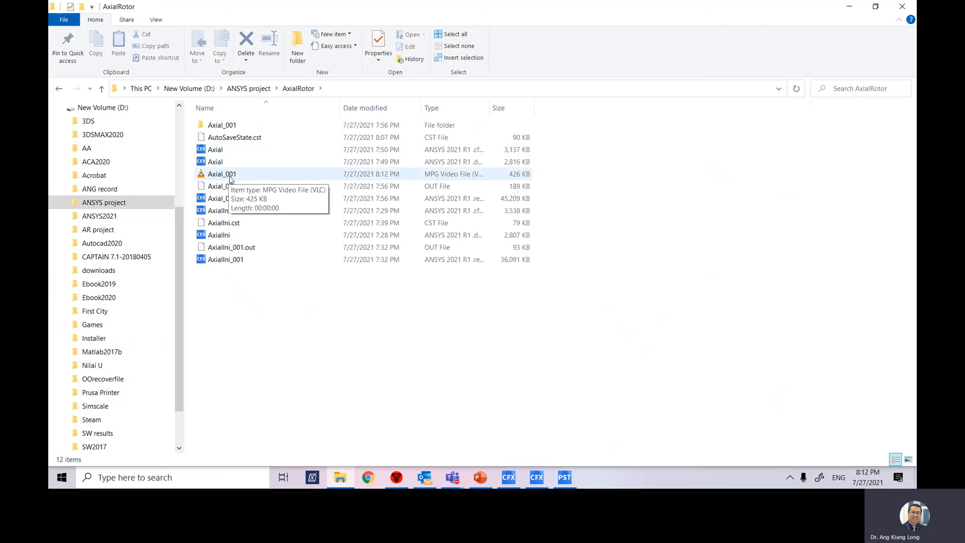
pyautogui.doubleClick(231, 176)
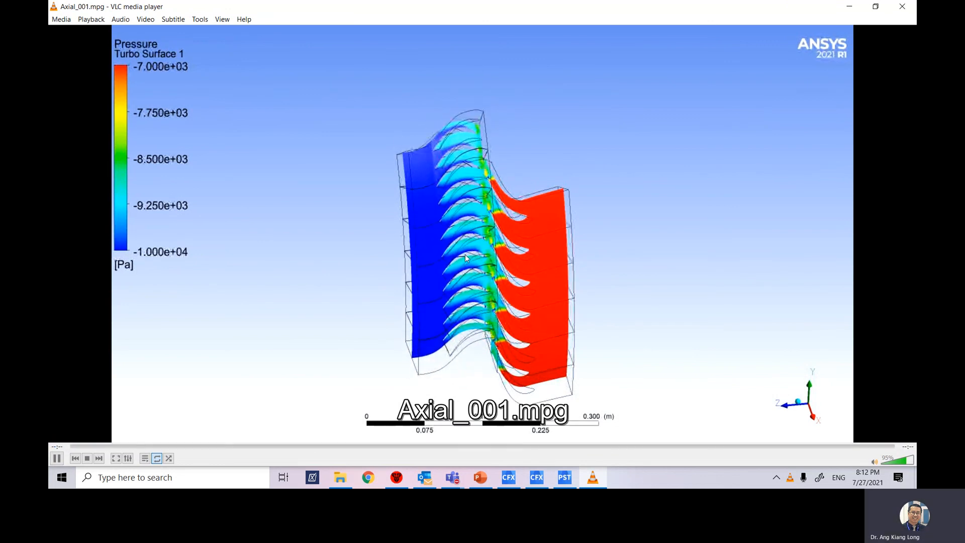
pyautogui.click(911, 4)
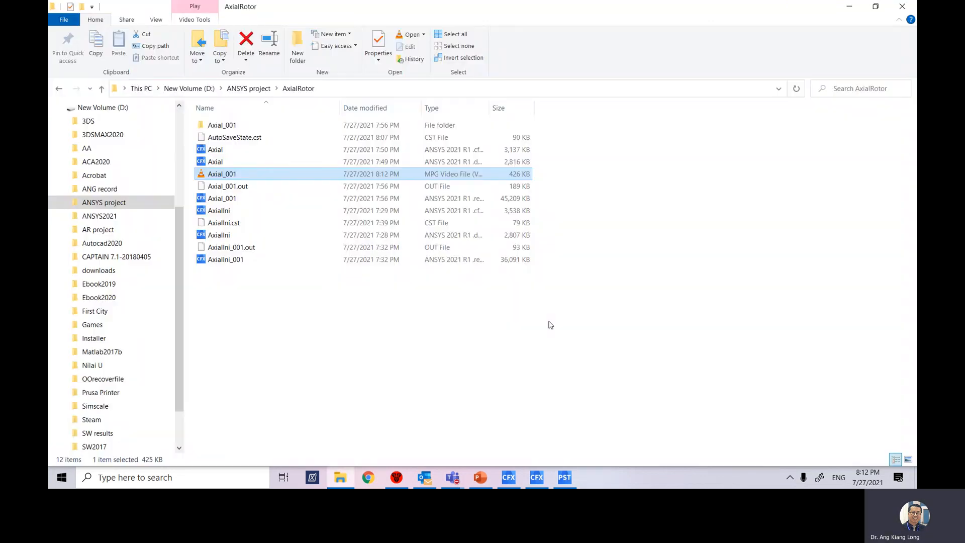
# Return to CFD-Post and close the Animation dialog
pyautogui.click(565, 478)
pyautogui.click(351, 373)
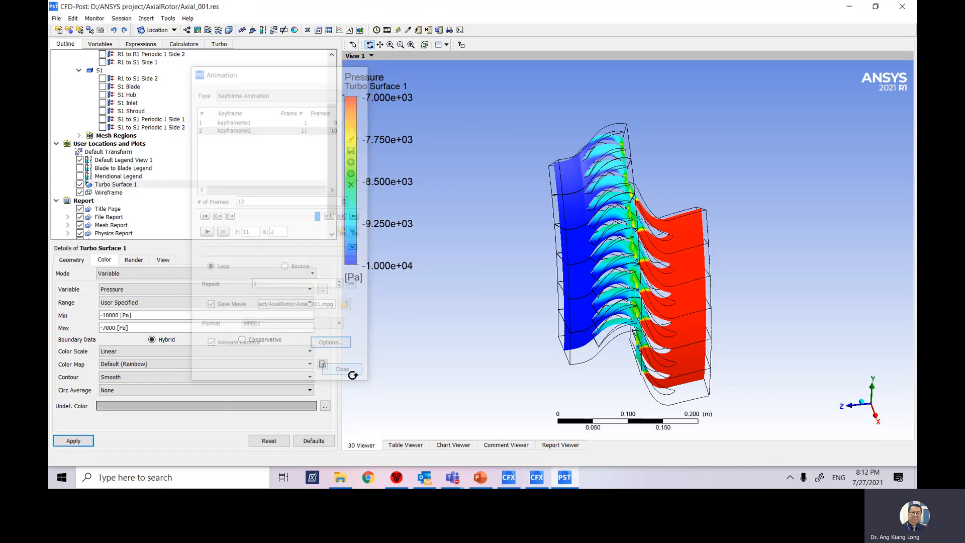
pyautogui.click(56, 19)
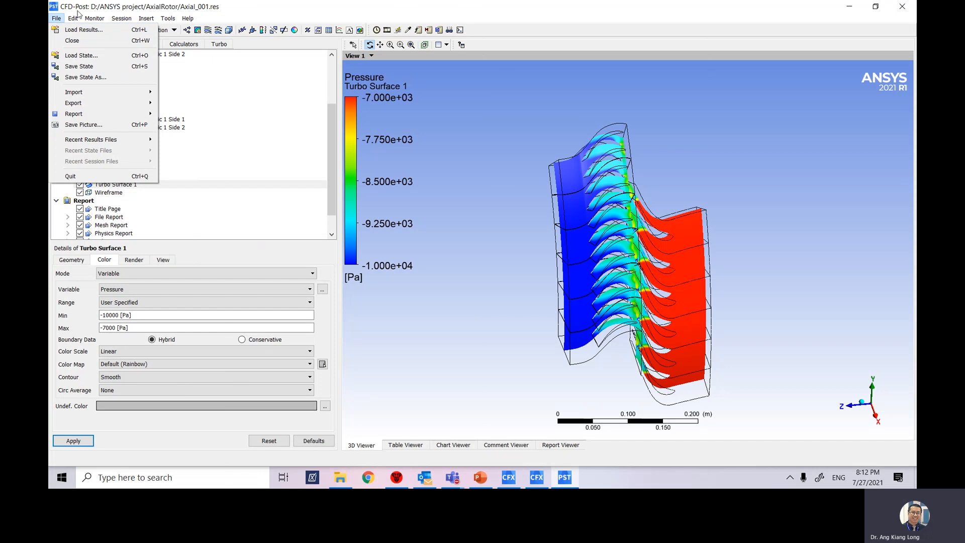
pyautogui.click(246, 2)
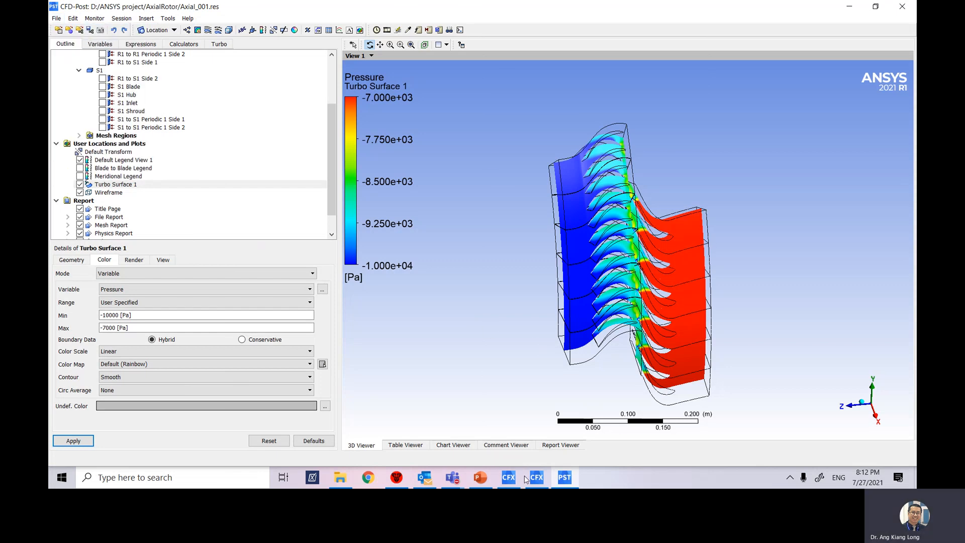
pyautogui.moveTo(454, 480)
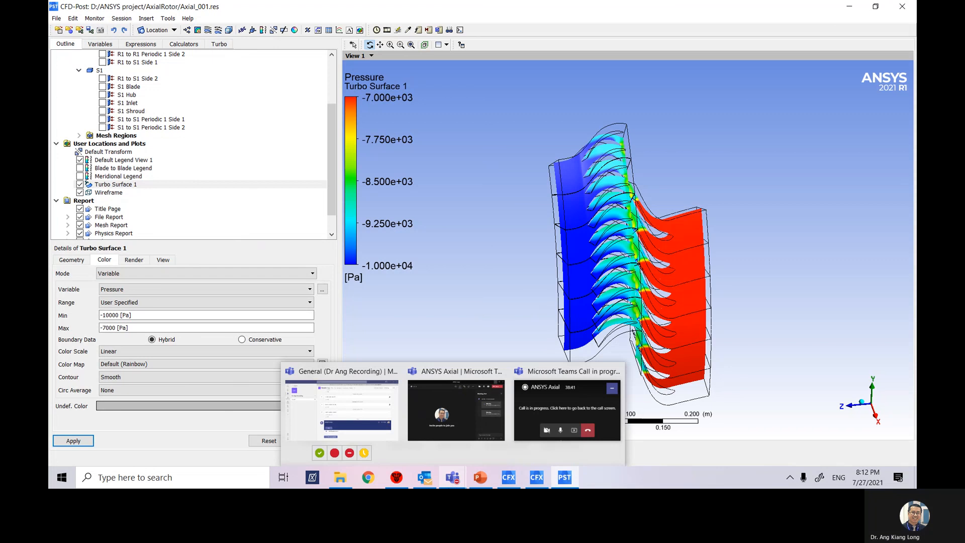
pyautogui.click(456, 379)
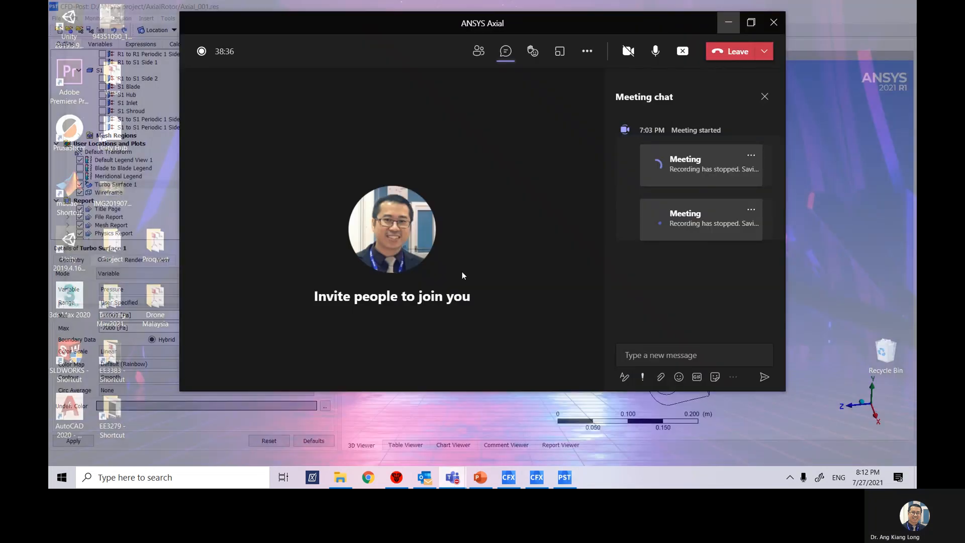
pyautogui.click(583, 52)
pyautogui.click(602, 342)
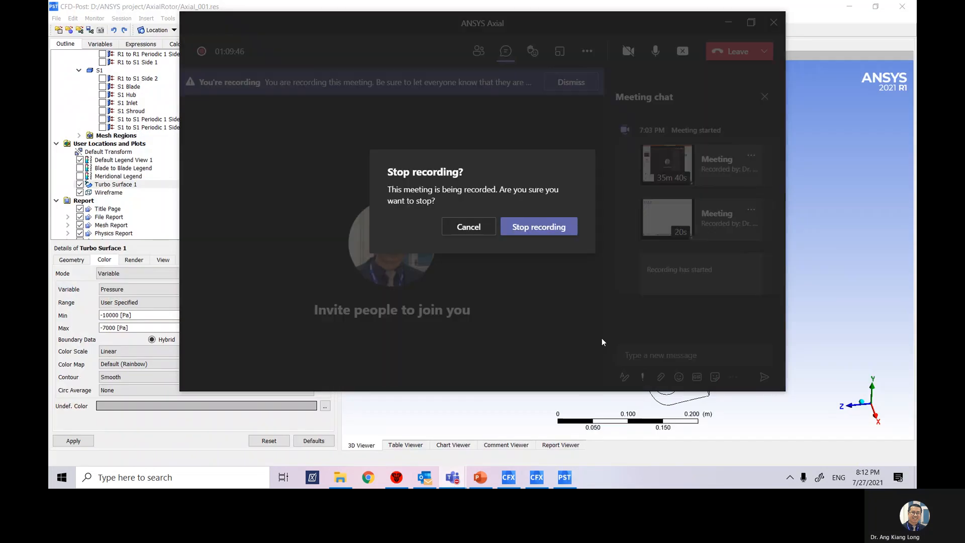